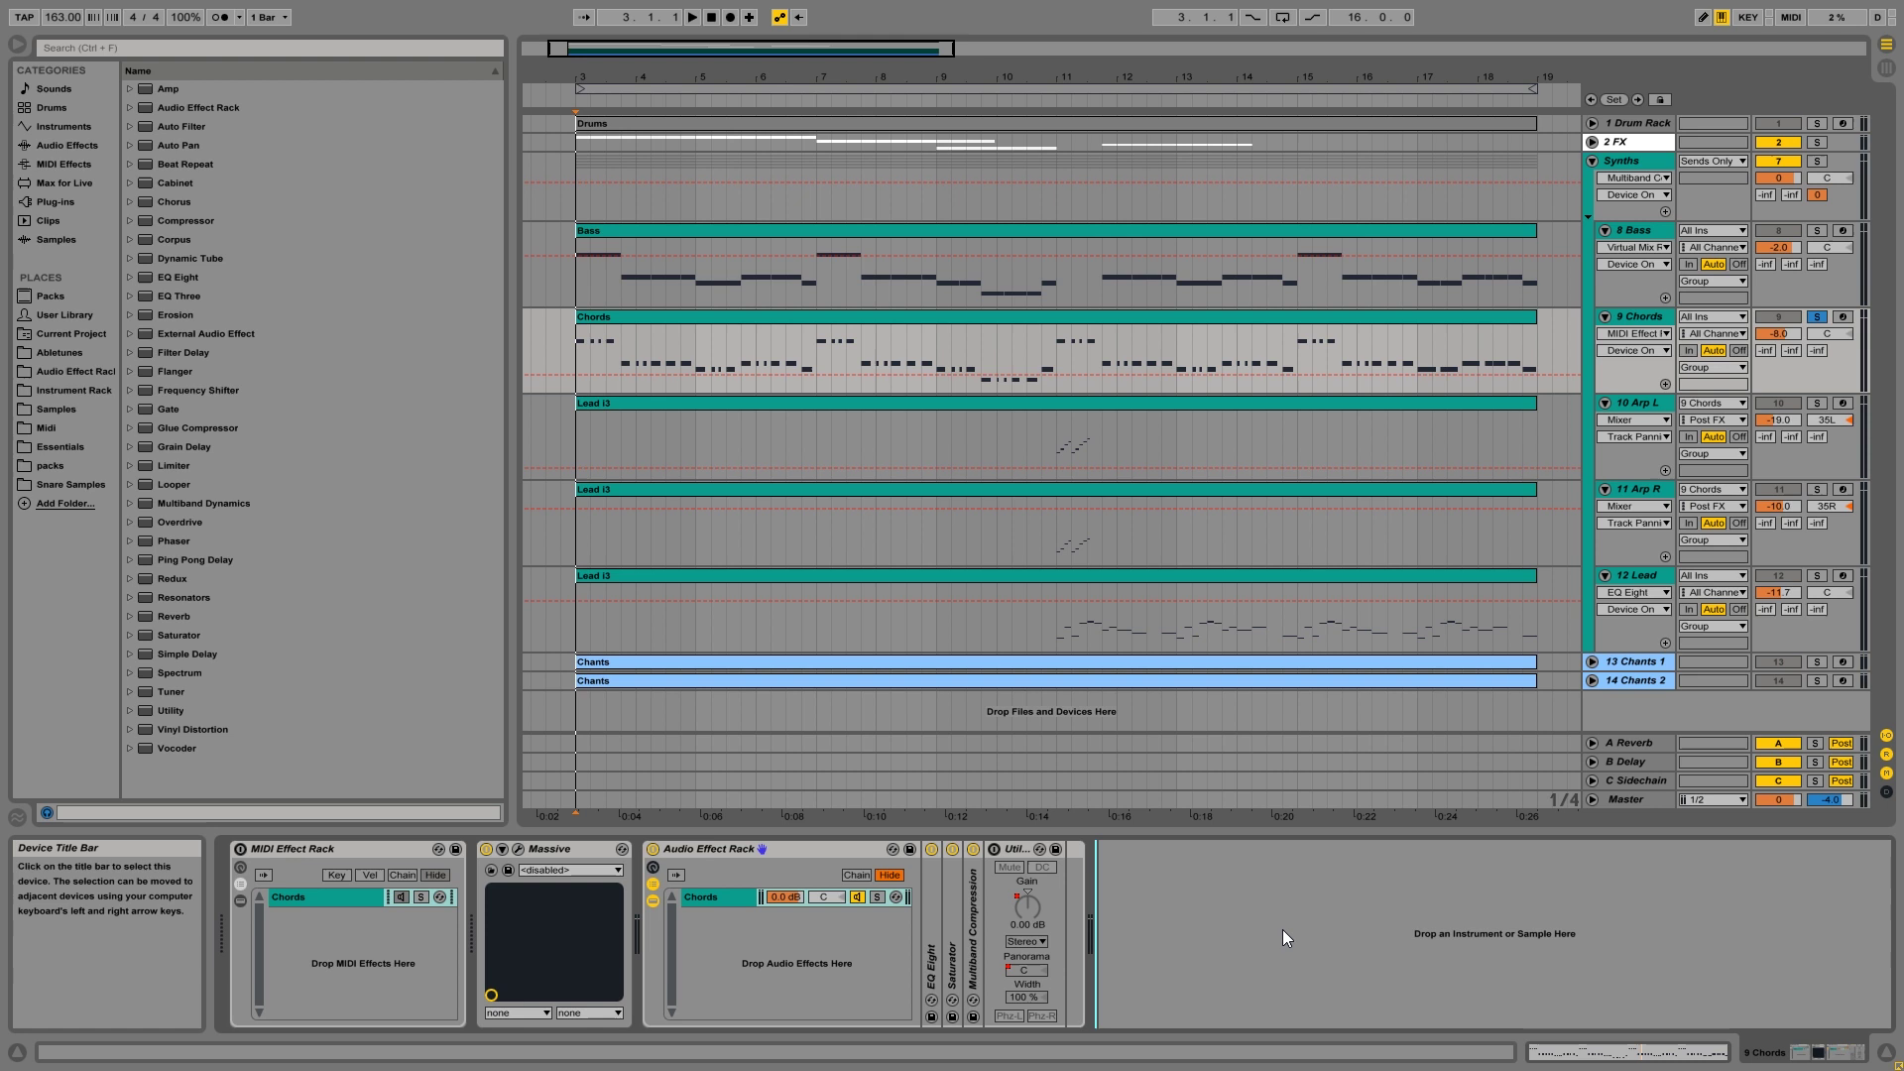
# - Play the arrangement from bar 3 to about bar 10, then stop it
pyautogui.press('space')
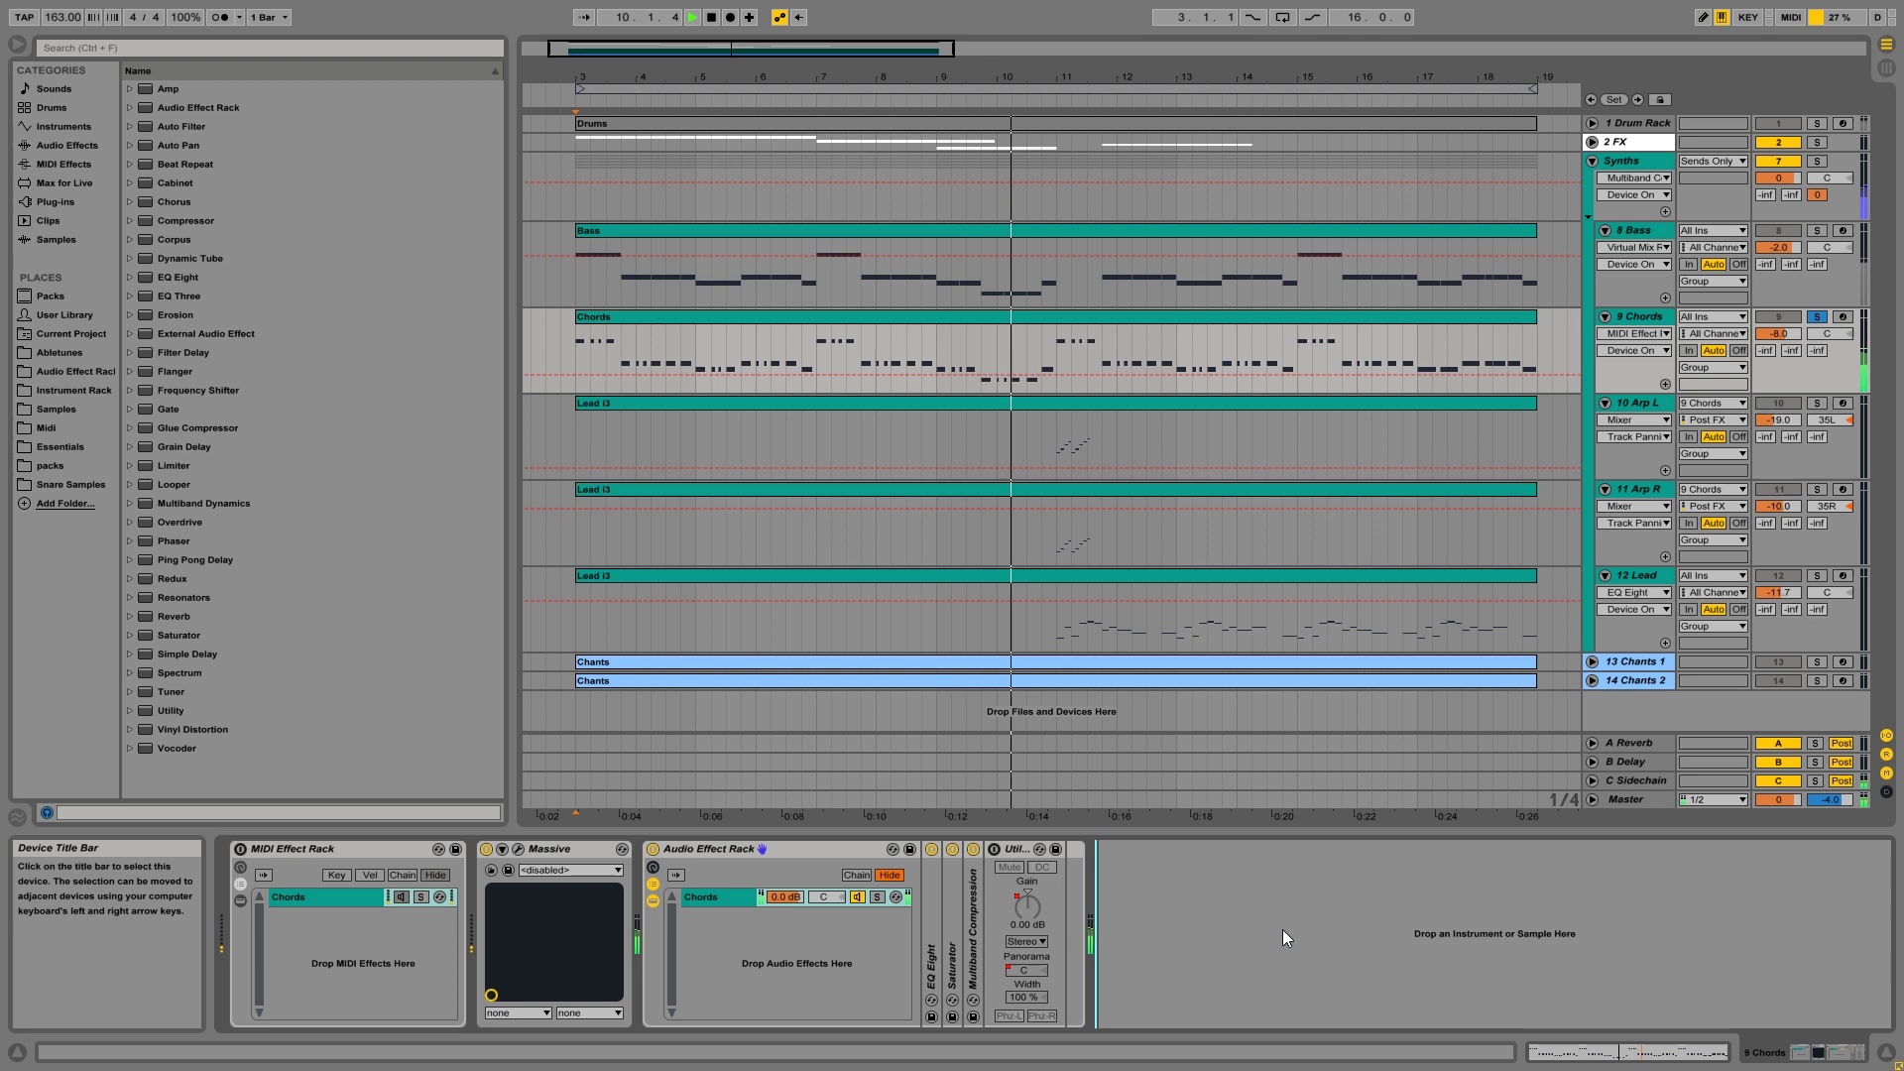
pyautogui.press('space')
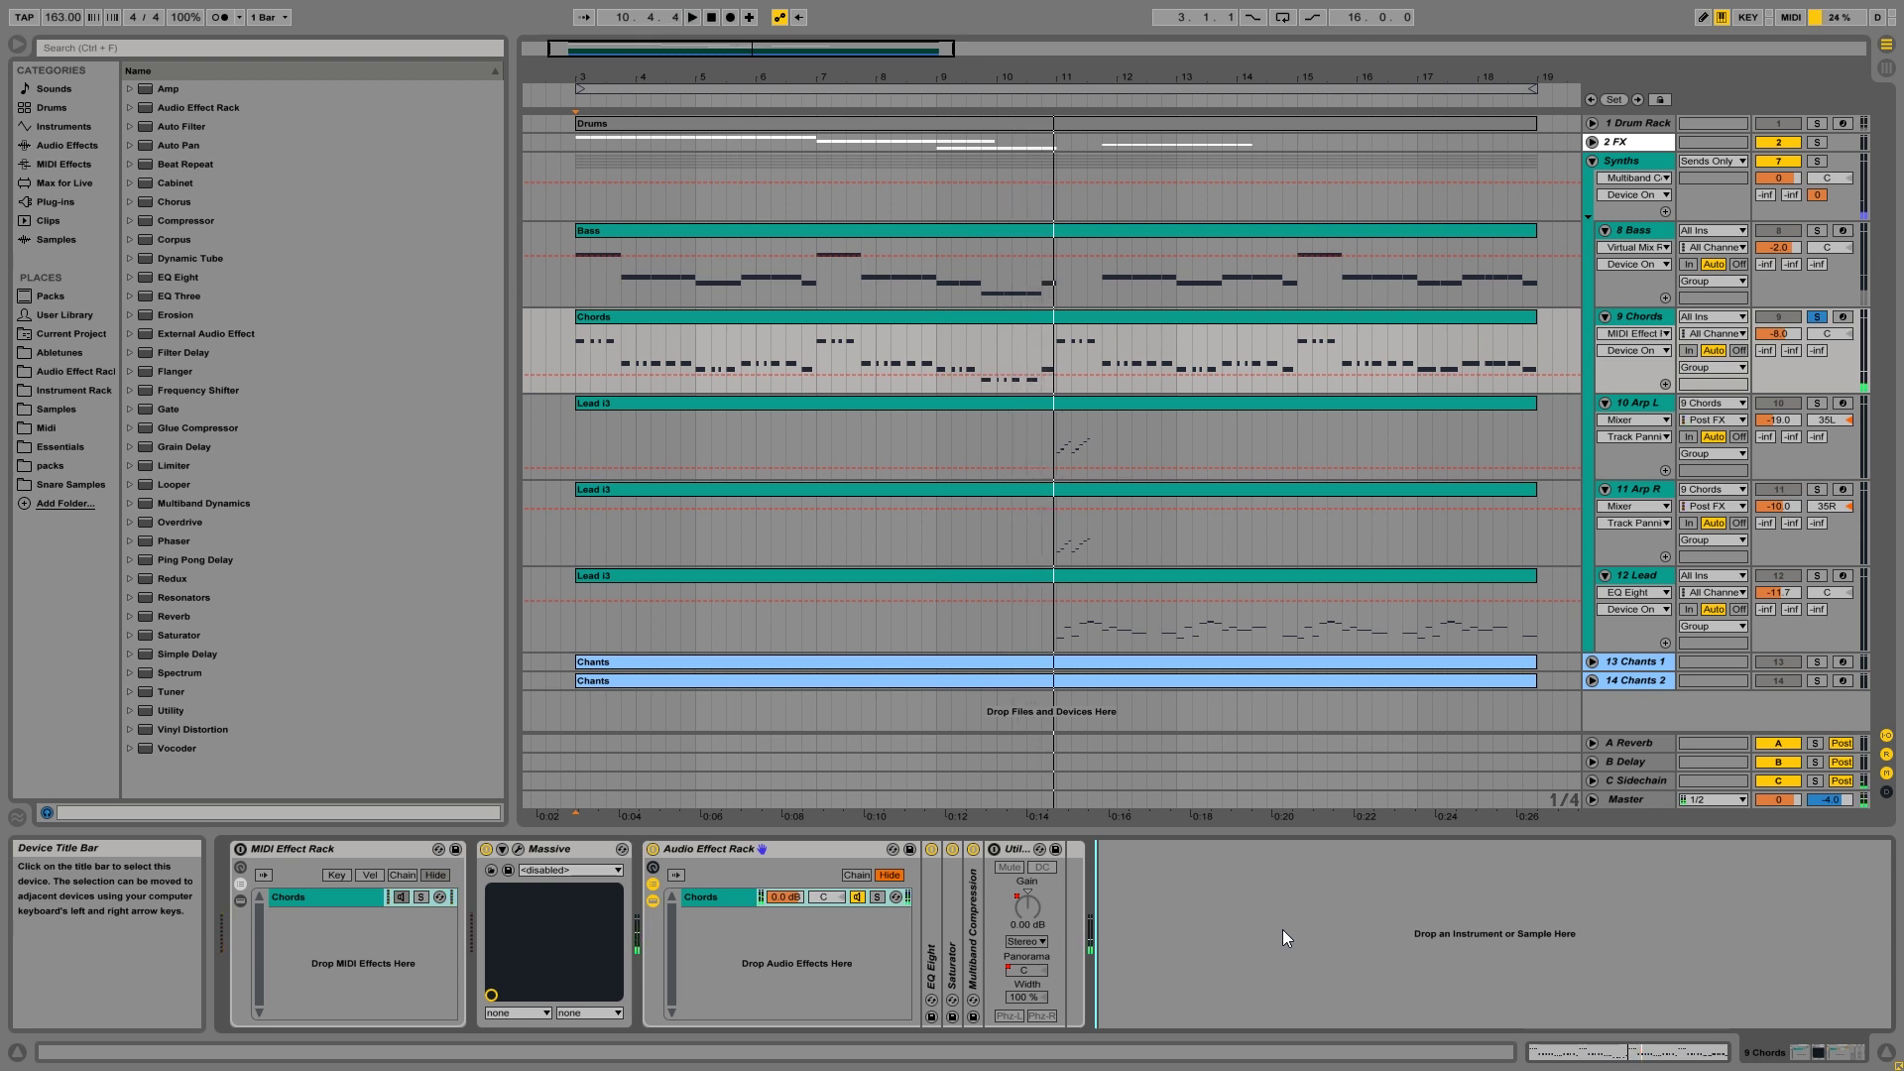
# - Turn the MIDI Effect Rack back on and play the arrangement through to bar 19
pyautogui.click(241, 849)
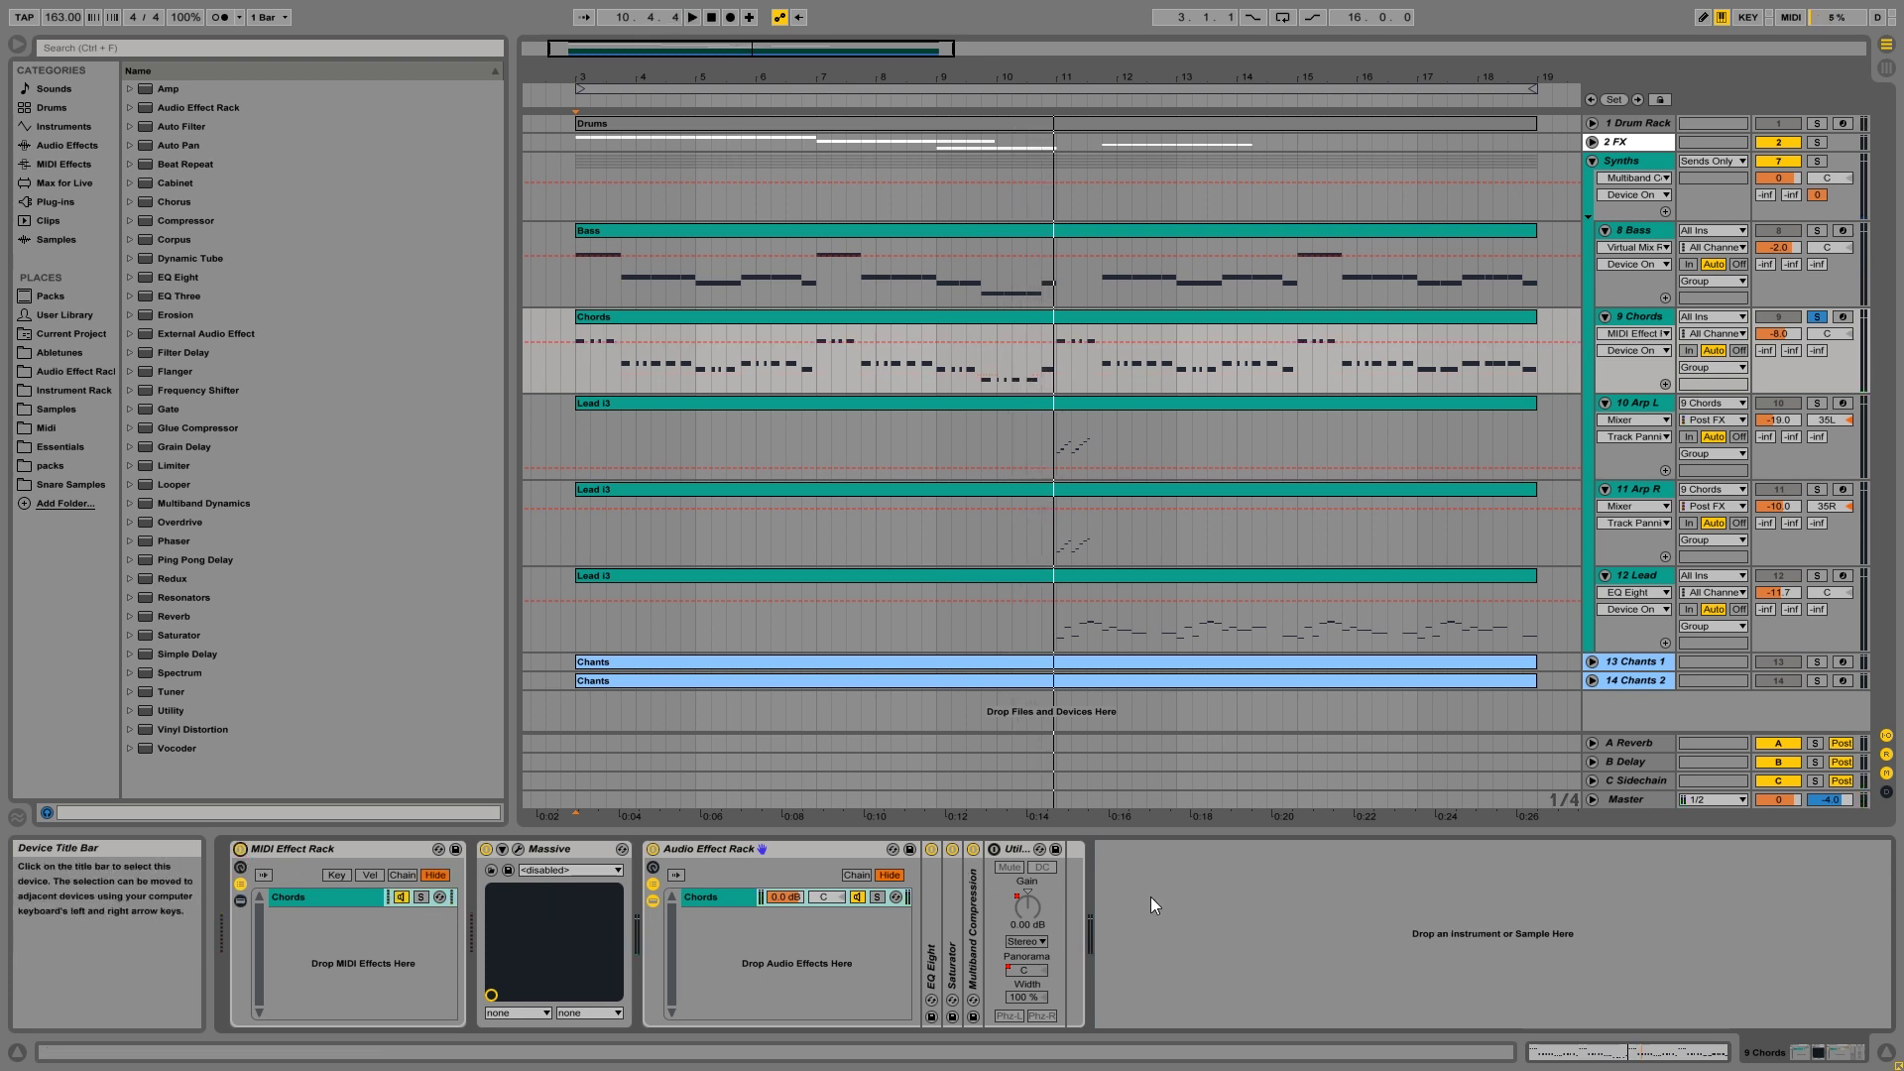
pyautogui.press('space')
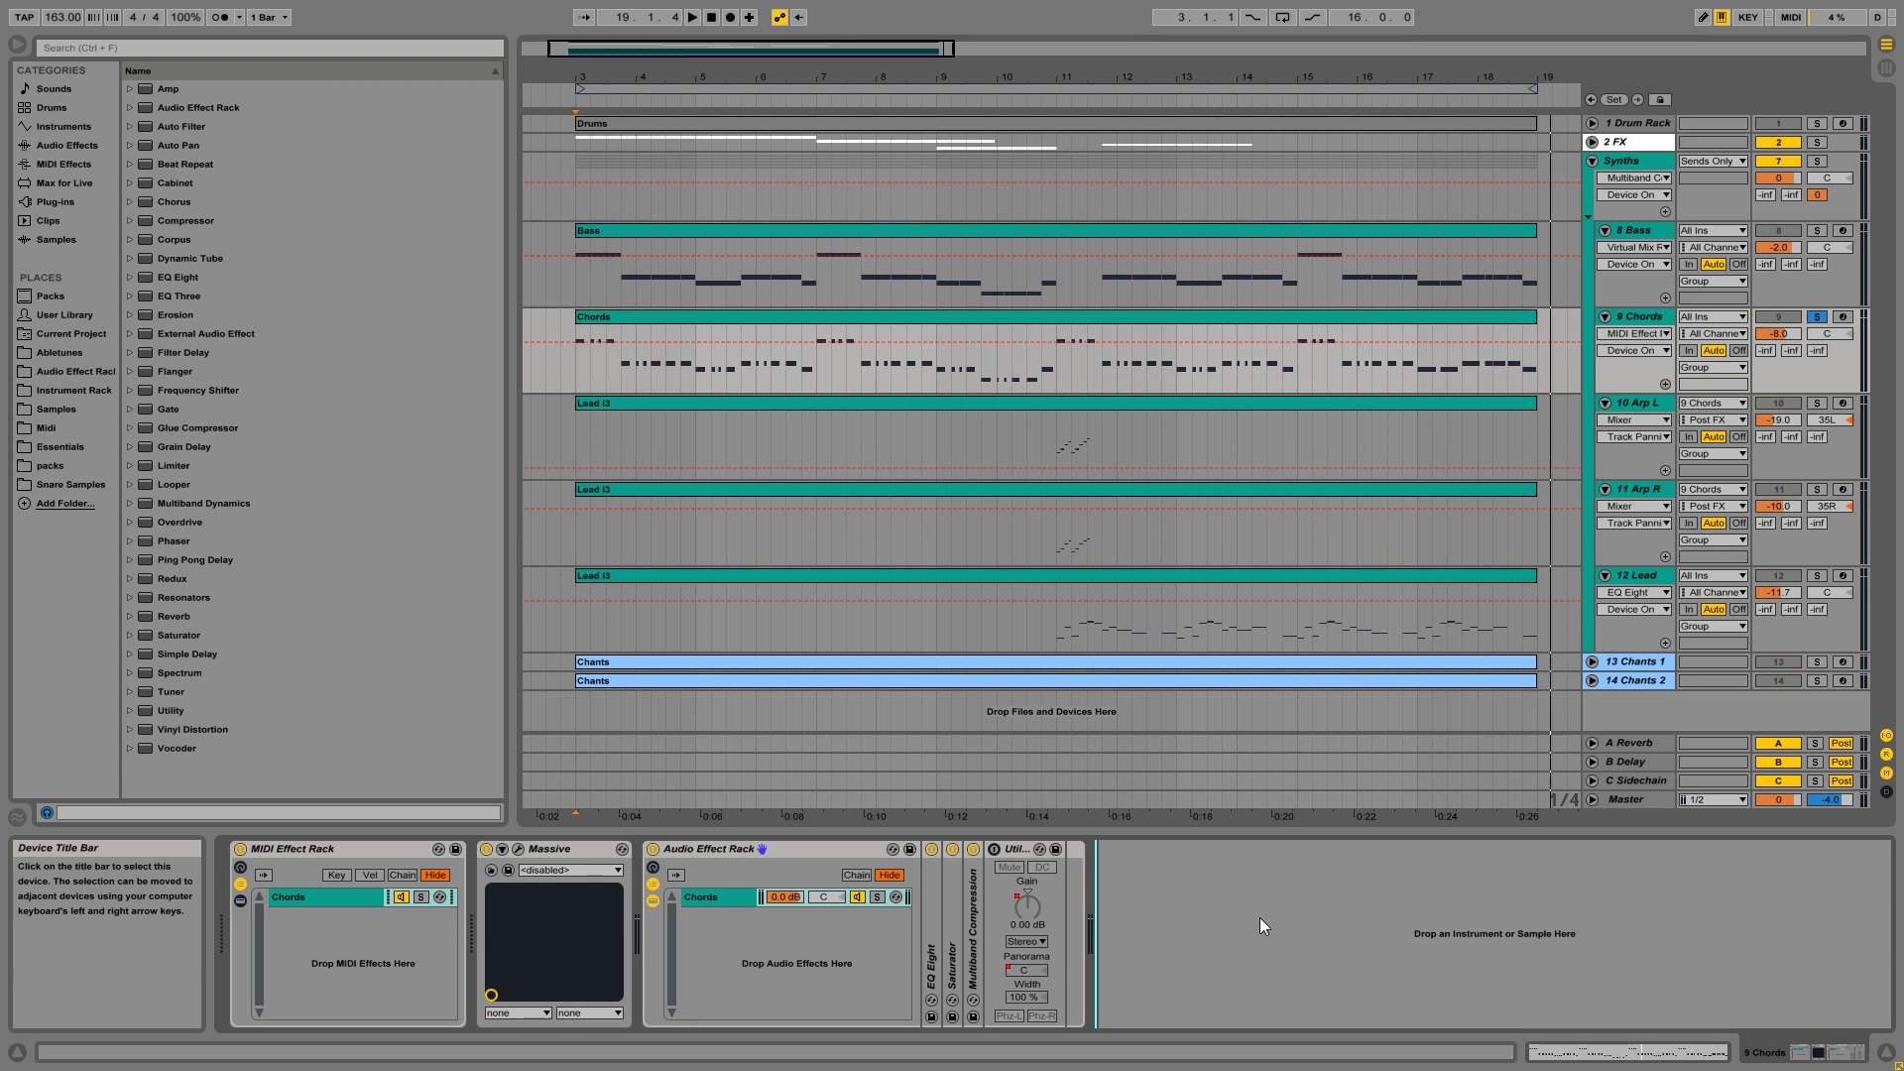
# - Re-enable the Utility device, play the full mix unsoloed, then solo the 9 Chords track
pyautogui.click(994, 848)
pyautogui.click(1815, 319)
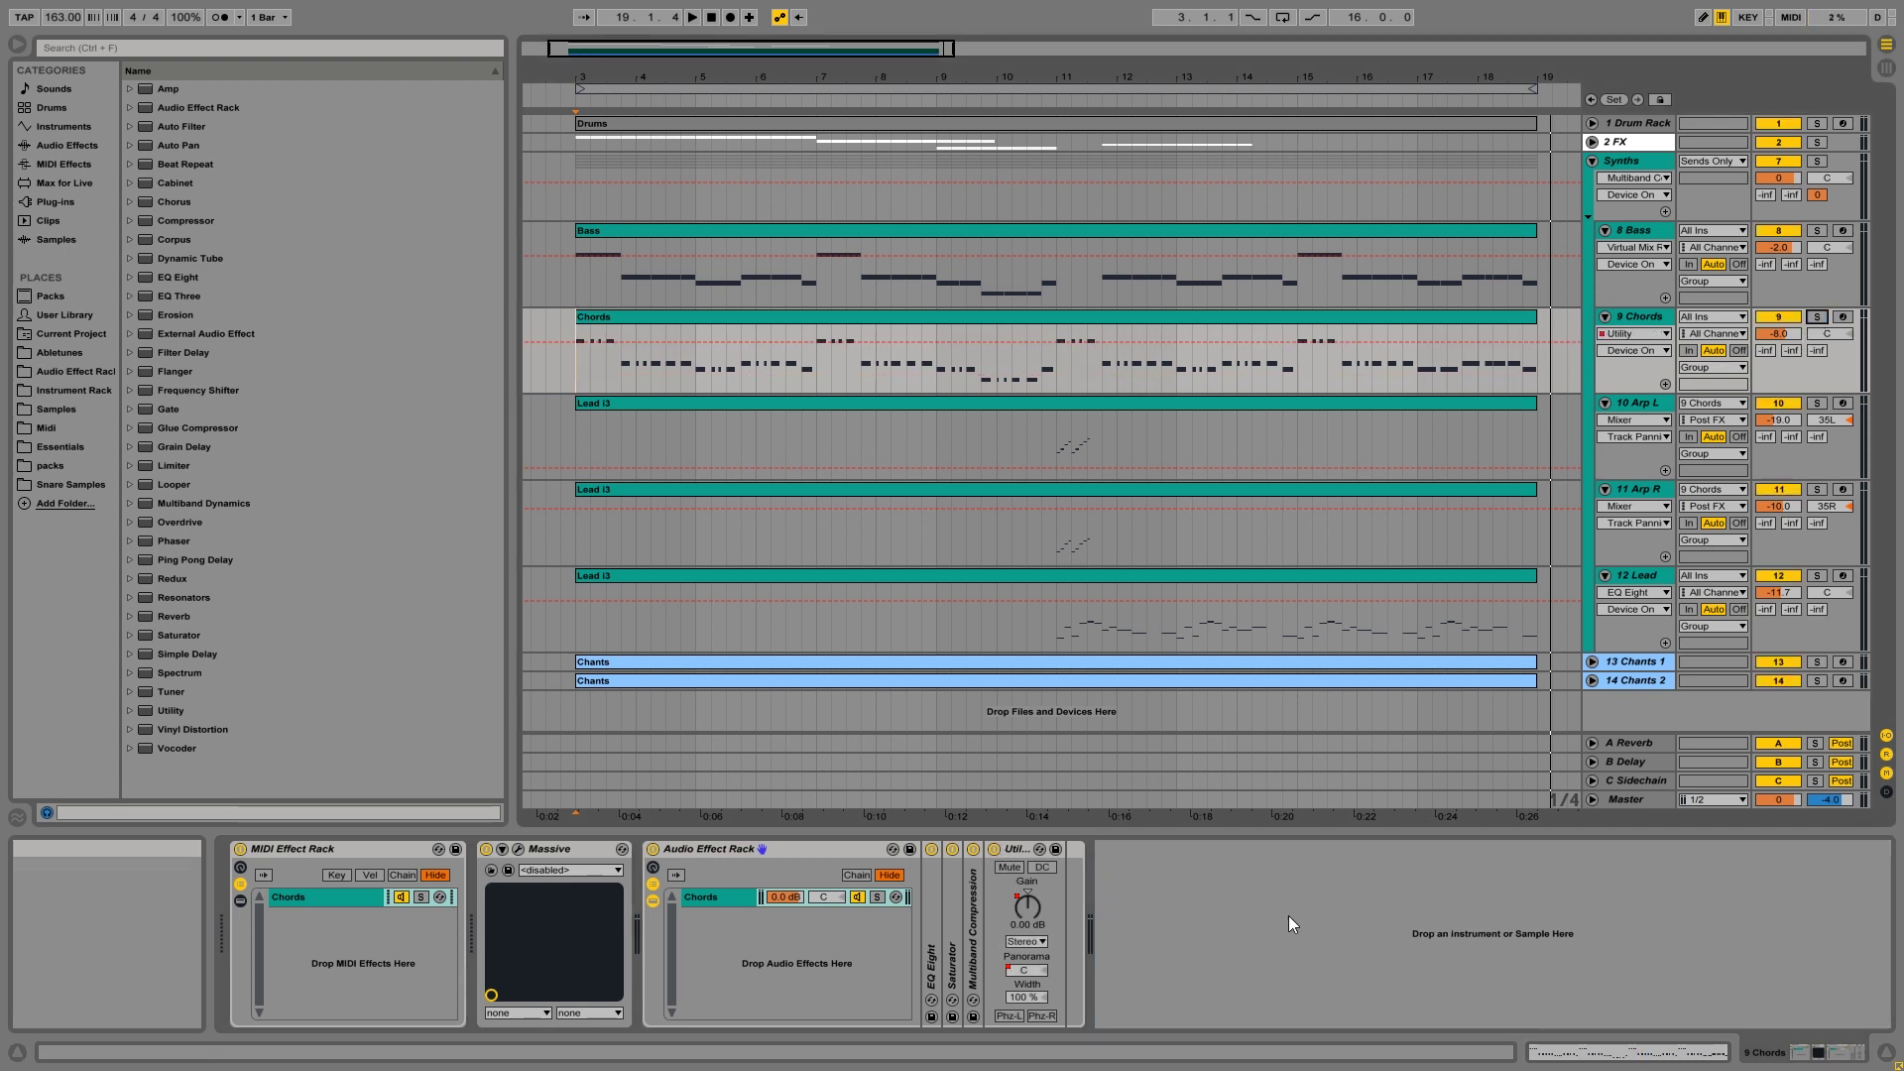
pyautogui.press('space')
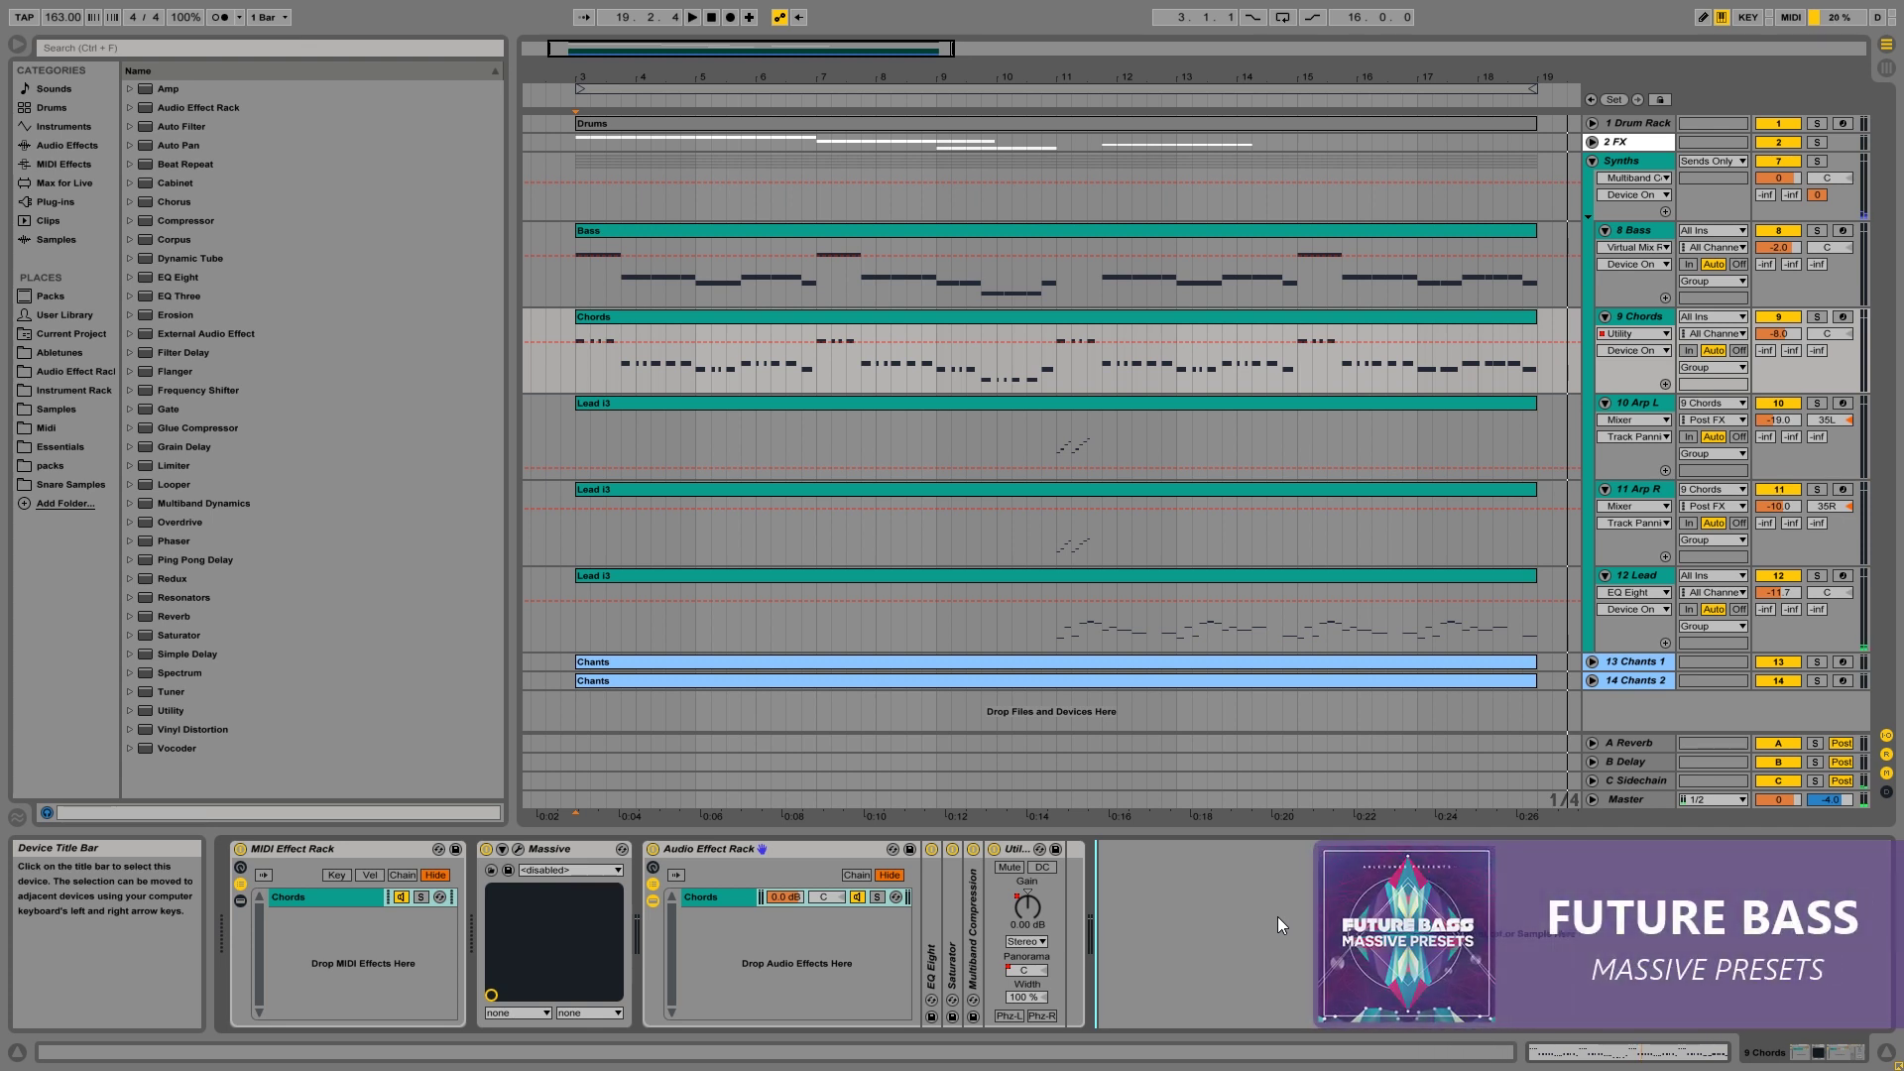
pyautogui.click(1820, 320)
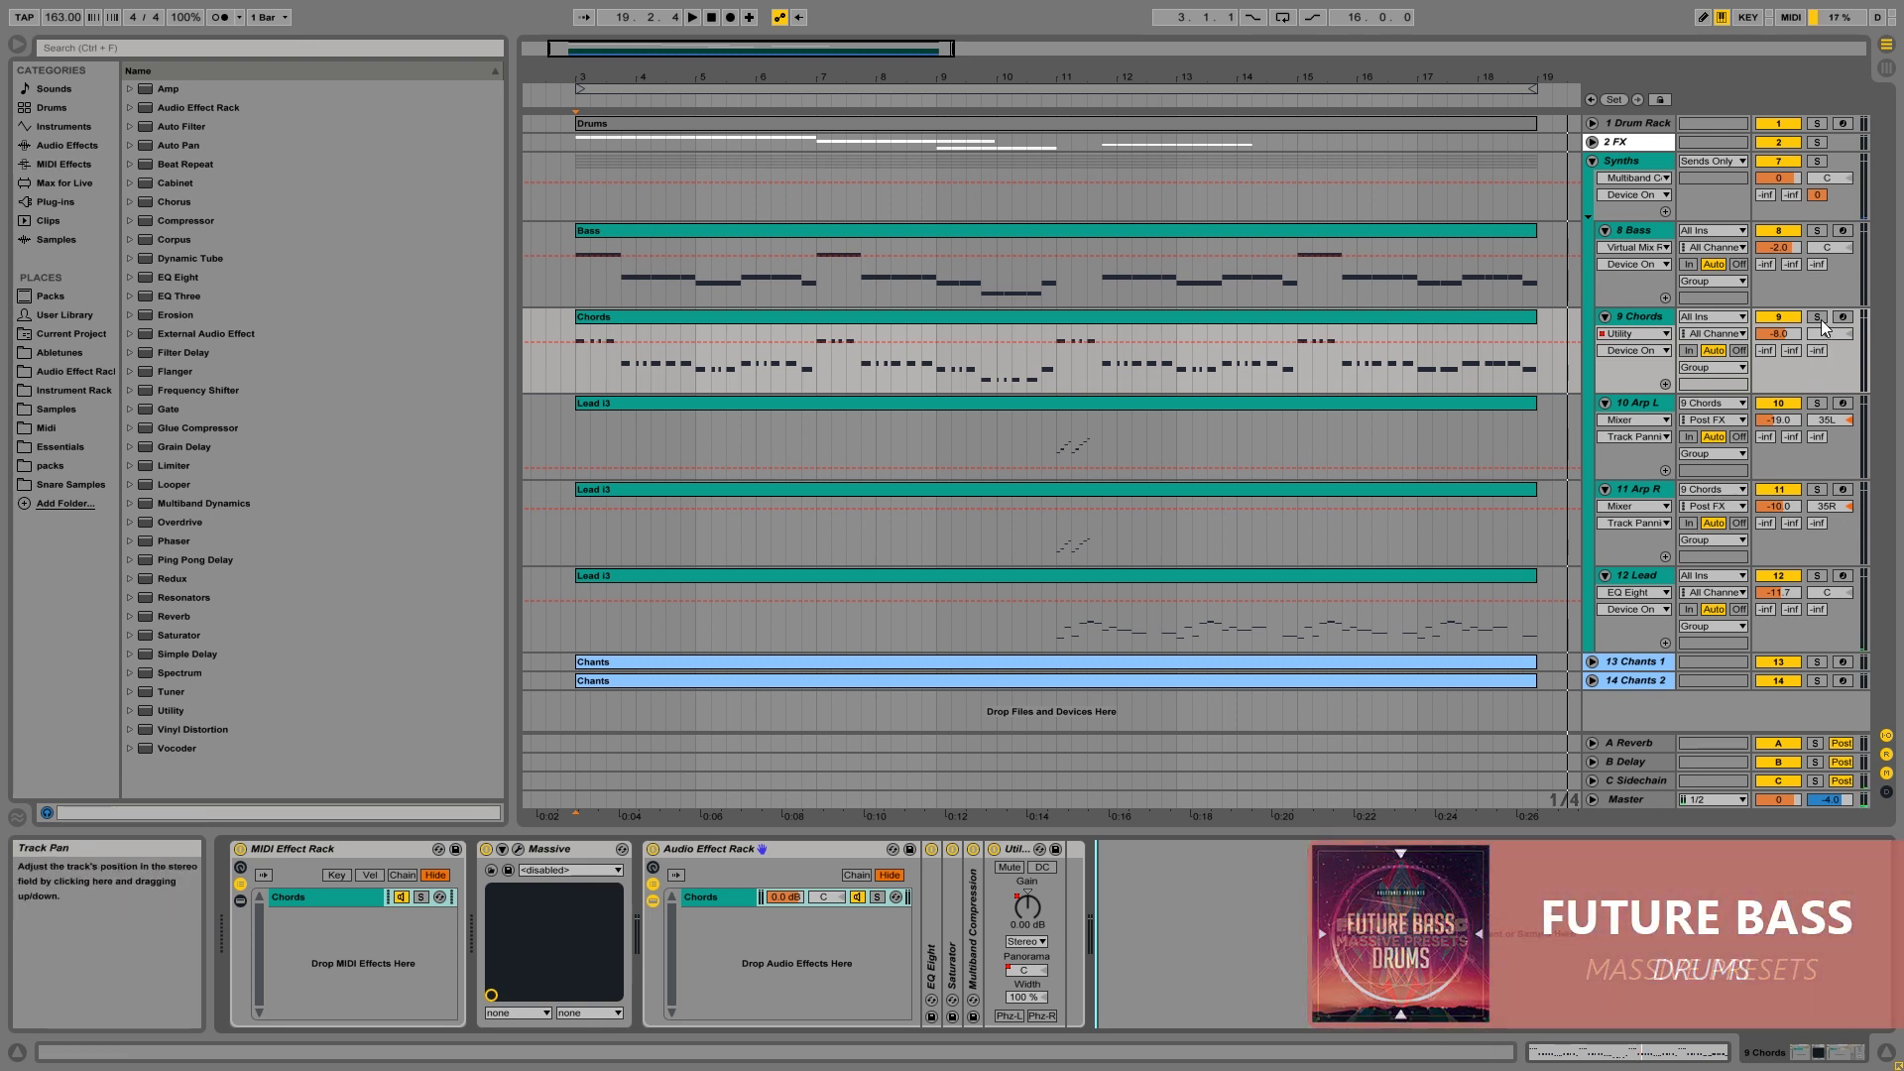
# - Delete the MIDI Effect Rack and load a Chord device before Massive
pyautogui.click(367, 849)
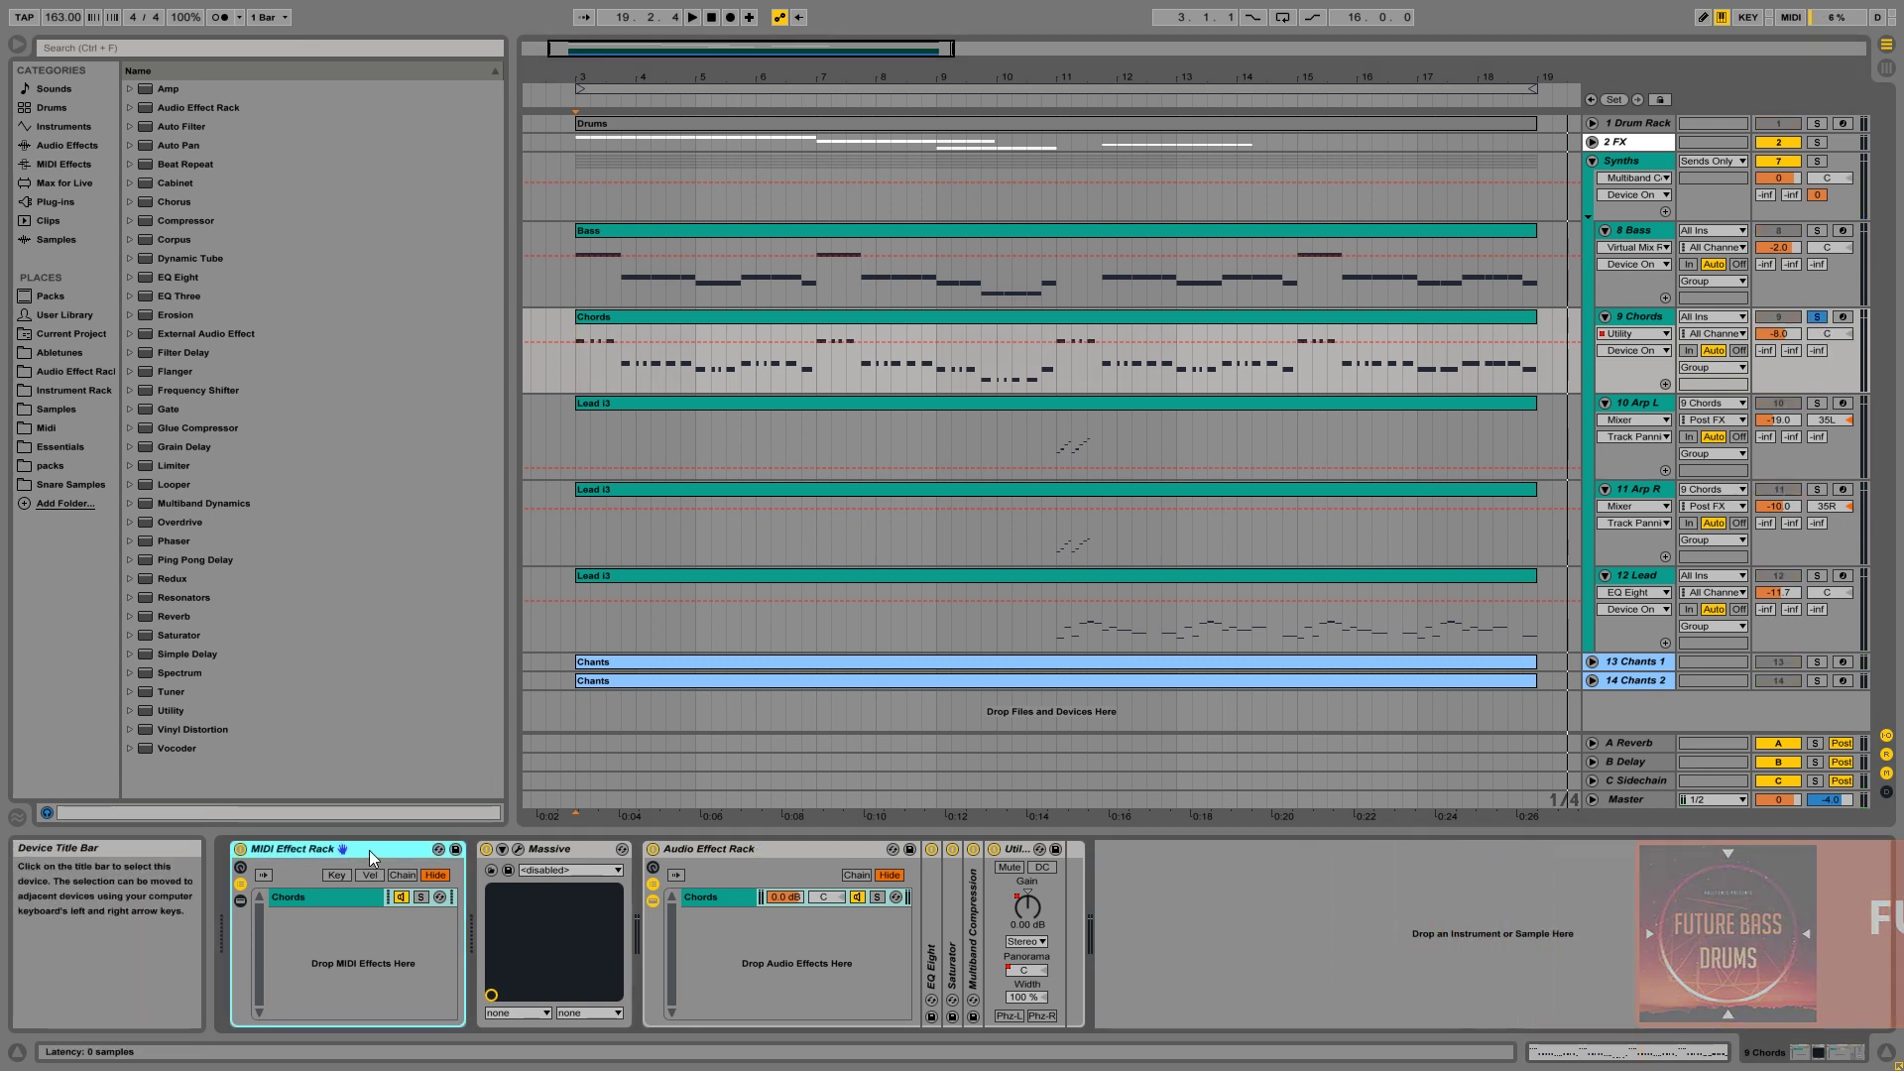
pyautogui.press('Delete')
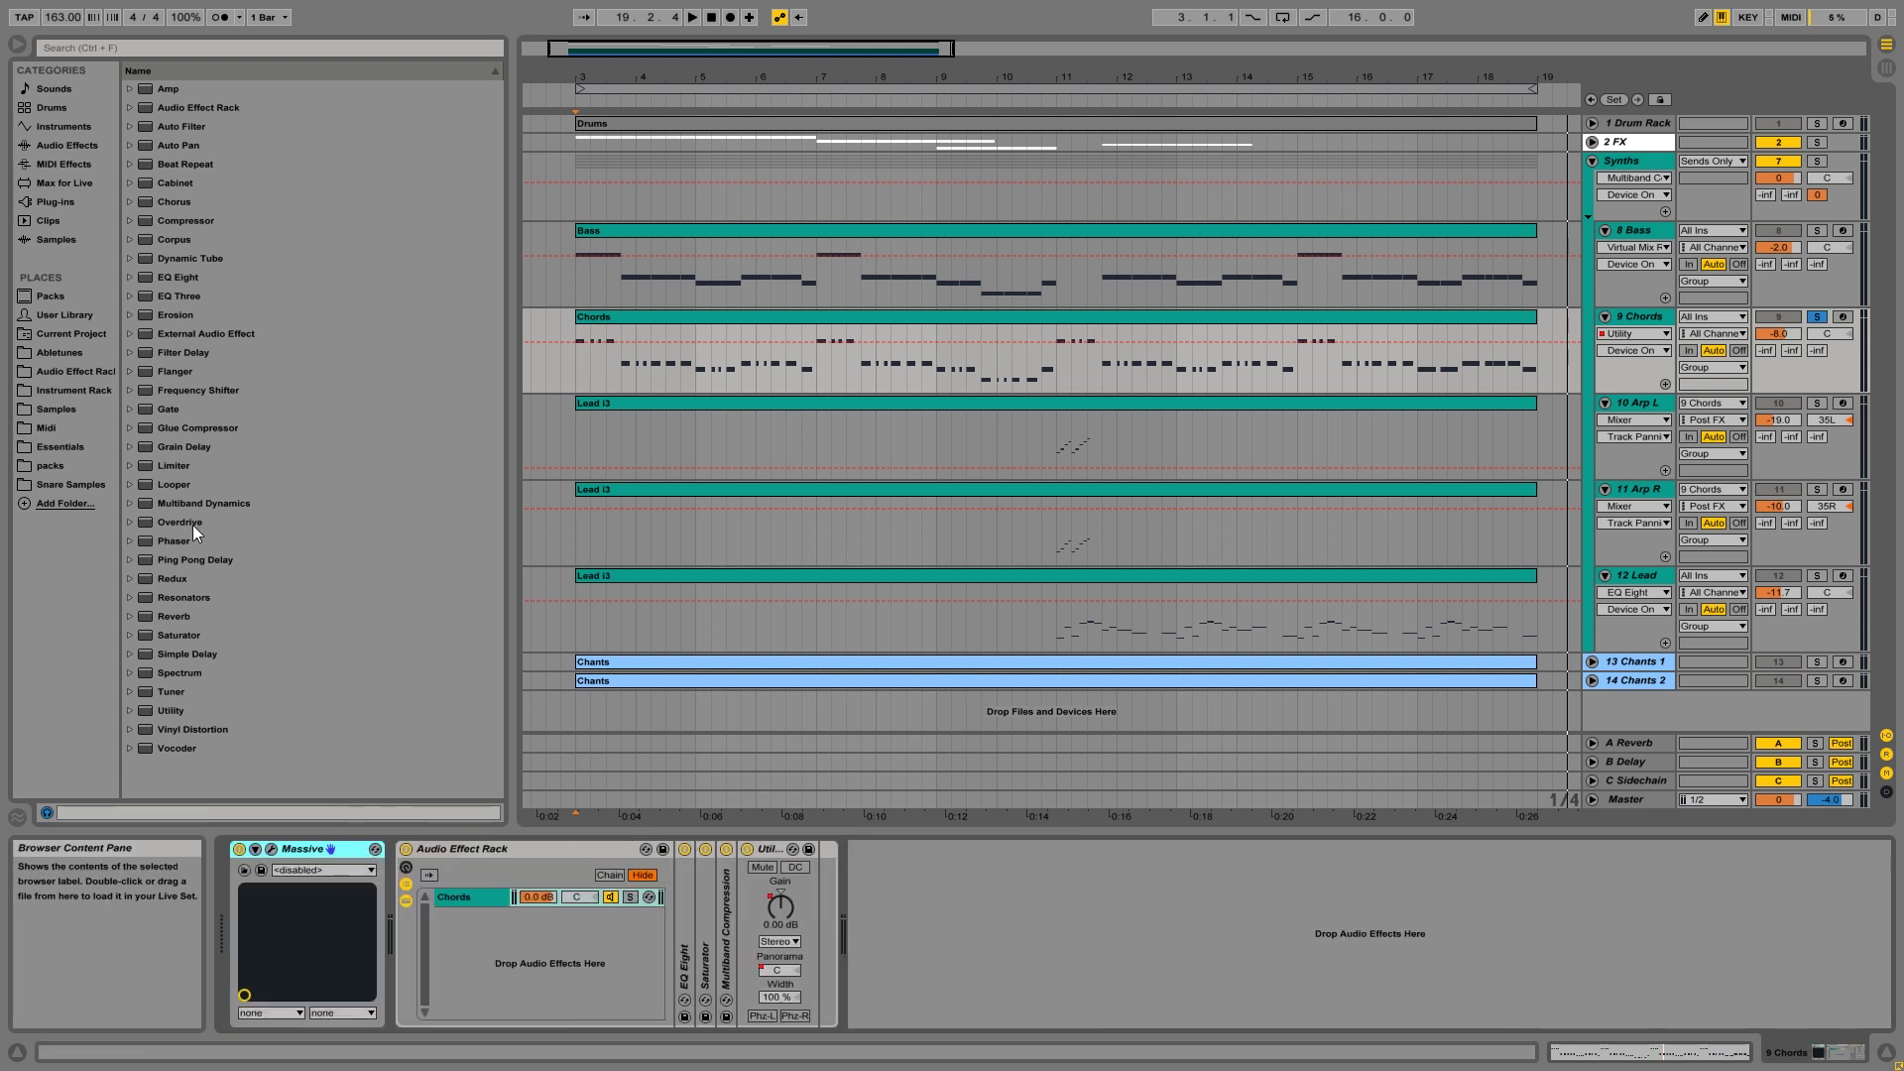
pyautogui.click(66, 164)
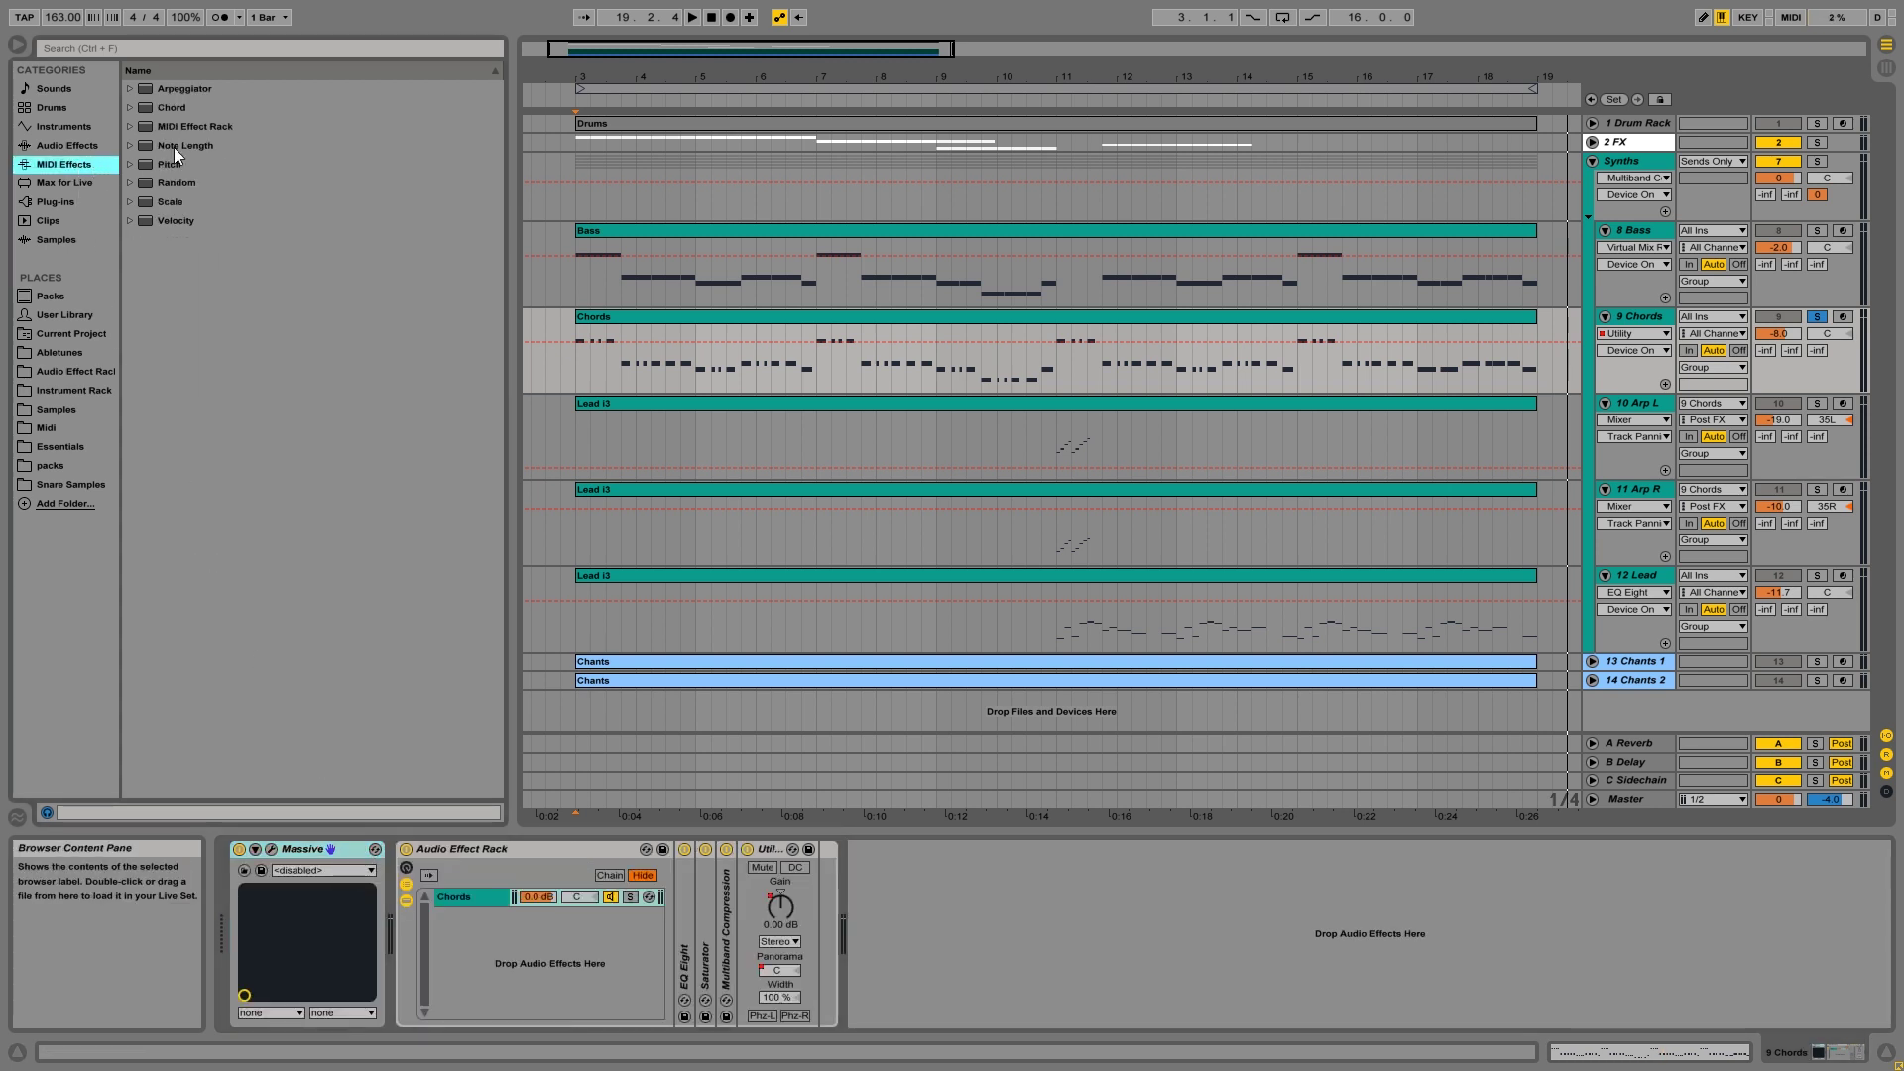
pyautogui.doubleClick(175, 109)
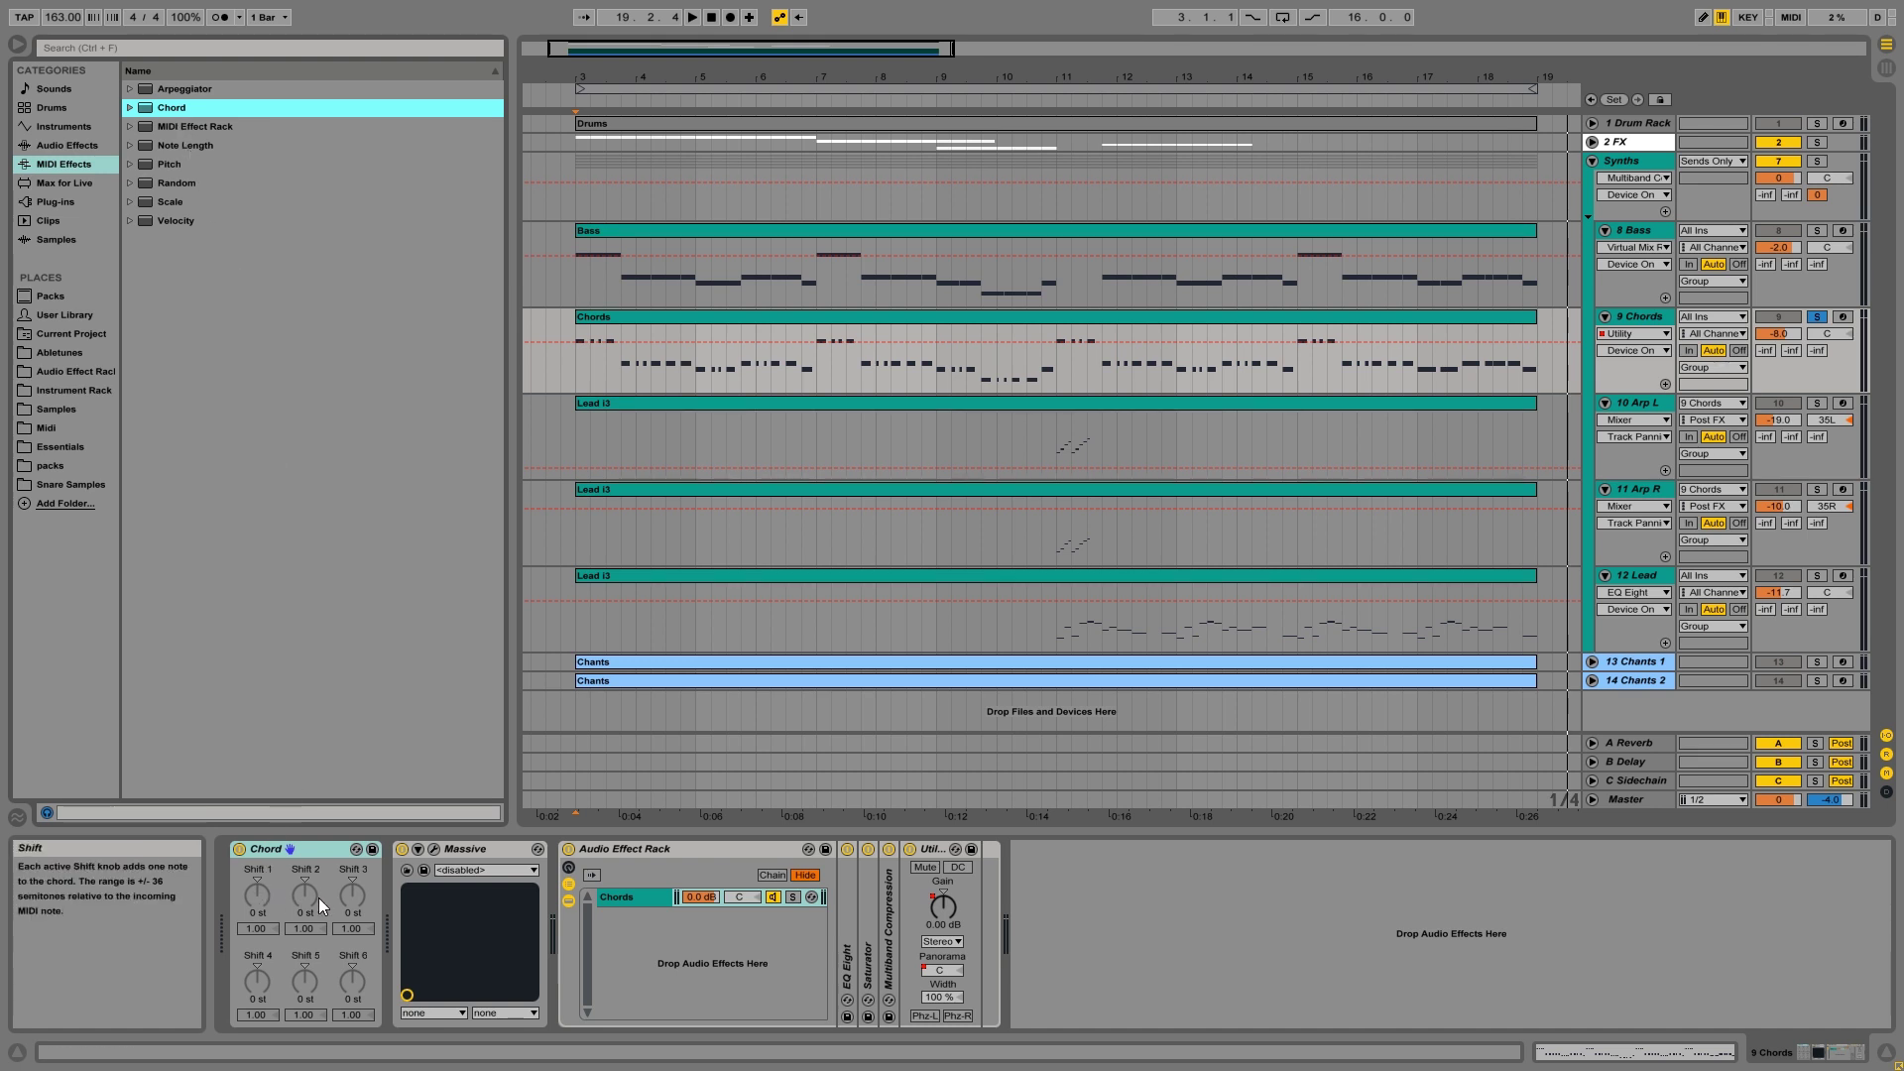
# - Raise Chord Shift 1 to +4 st, audition the chords, and switch to Session View
pyautogui.click(261, 897)
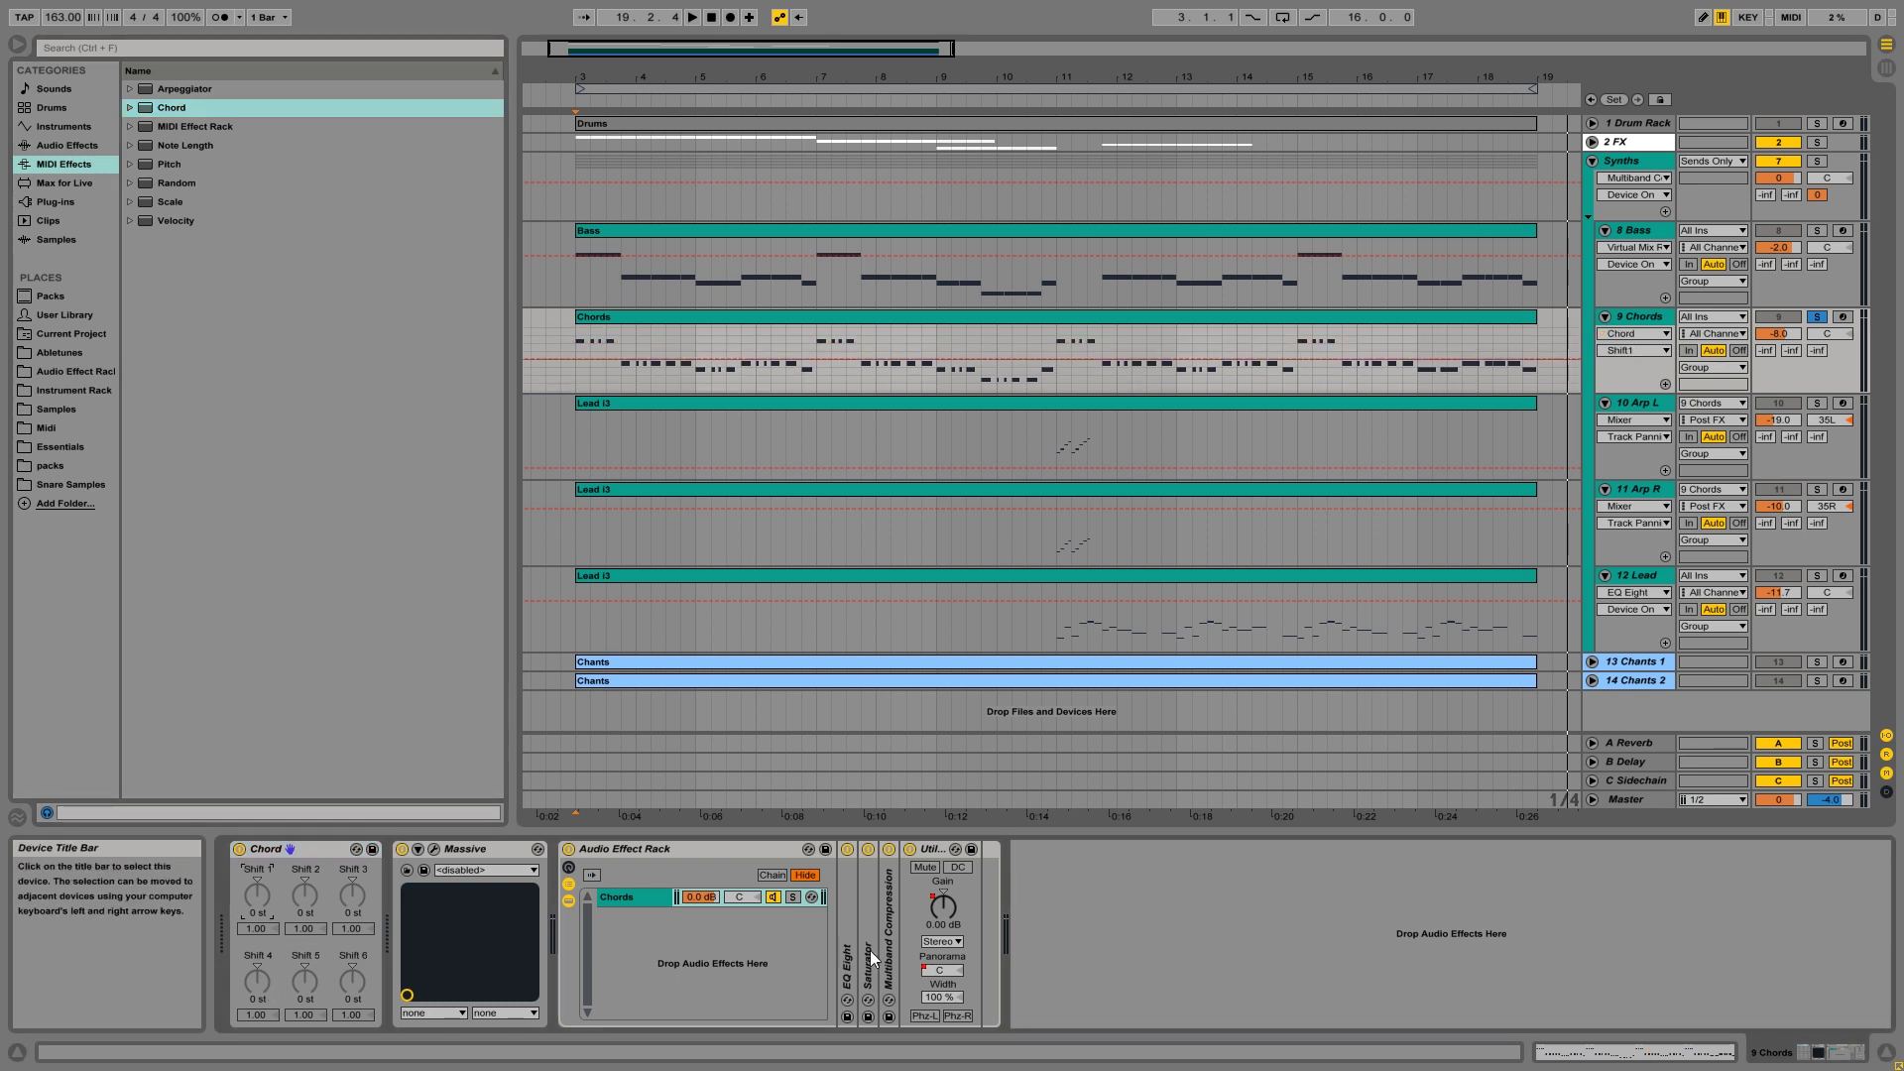
pyautogui.press('space')
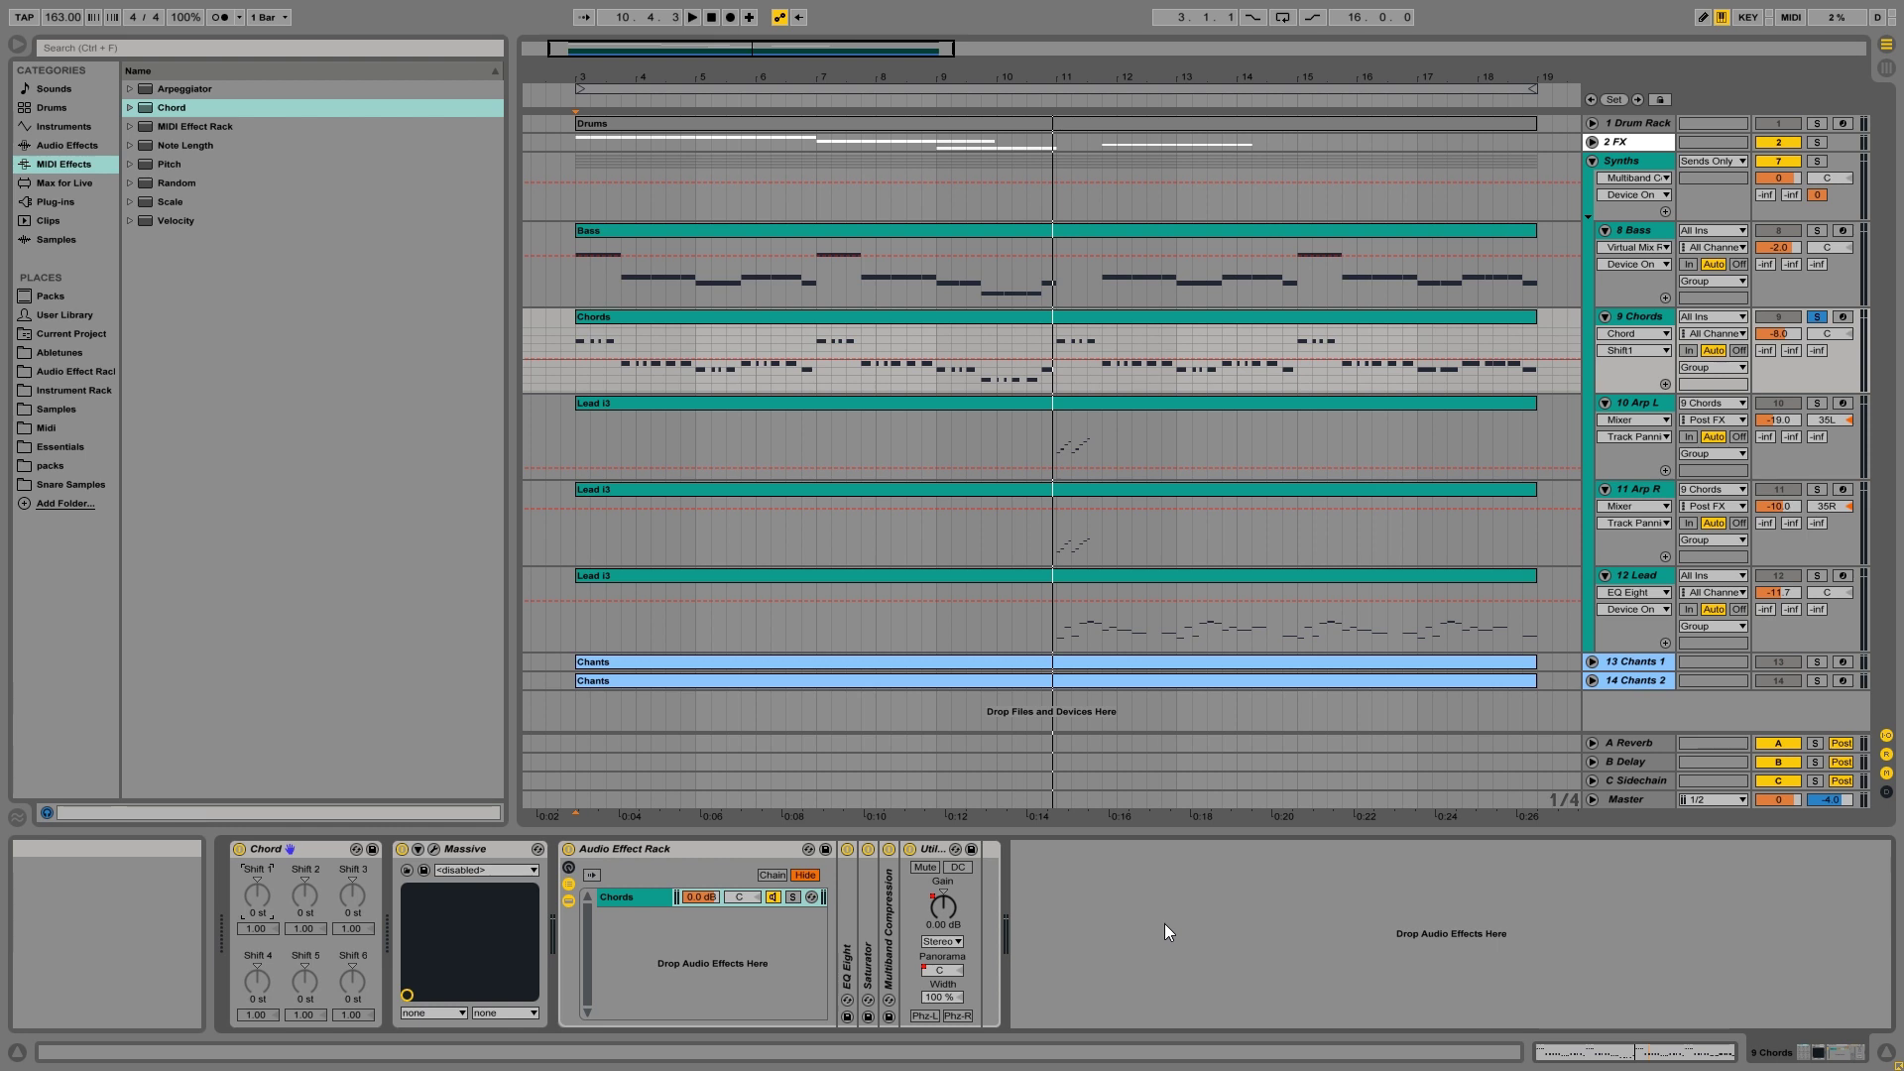
pyautogui.press('Tab')
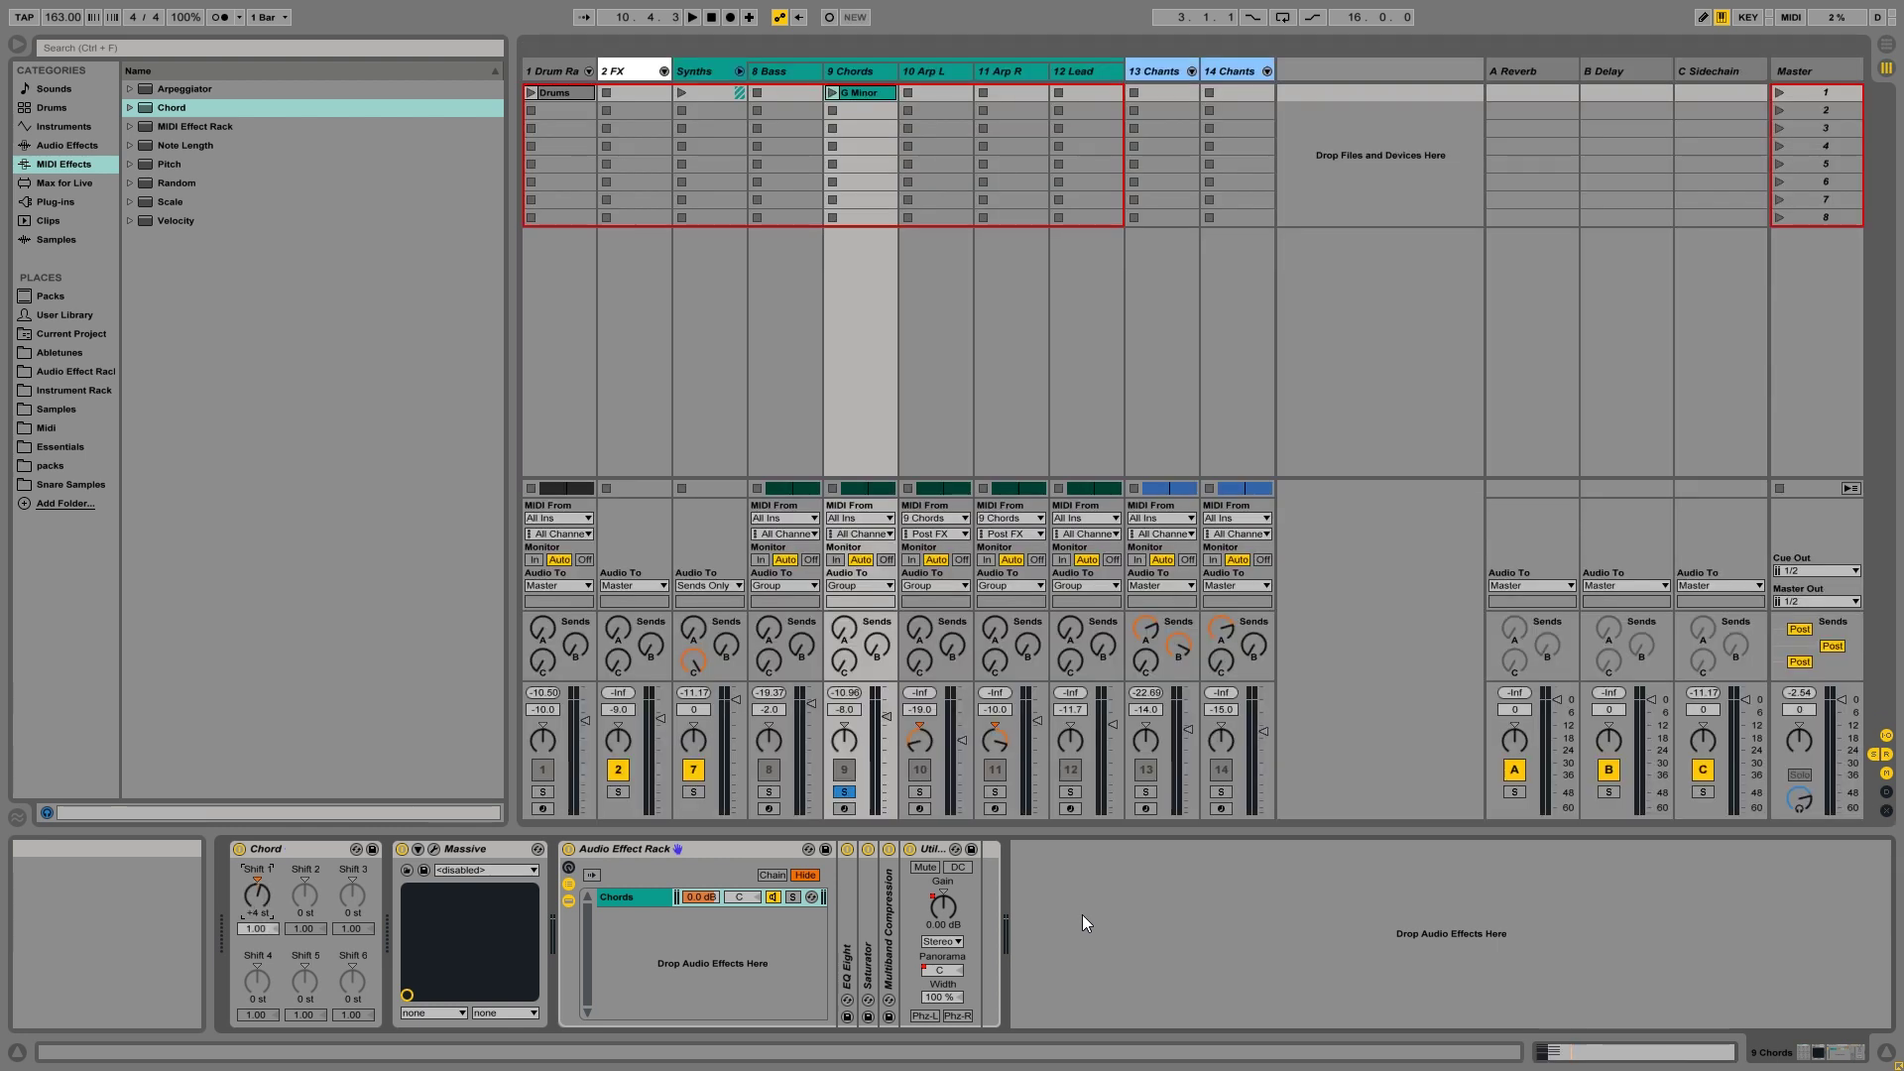
# - Set Chord Shift 2 to +7 st and Shift 3 to +11 st, then play in Arrangement View
pyautogui.moveTo(309, 904)
pyautogui.mouseDown()
pyautogui.moveTo(348, 883)
pyautogui.moveTo(331, 887)
pyautogui.mouseUp()
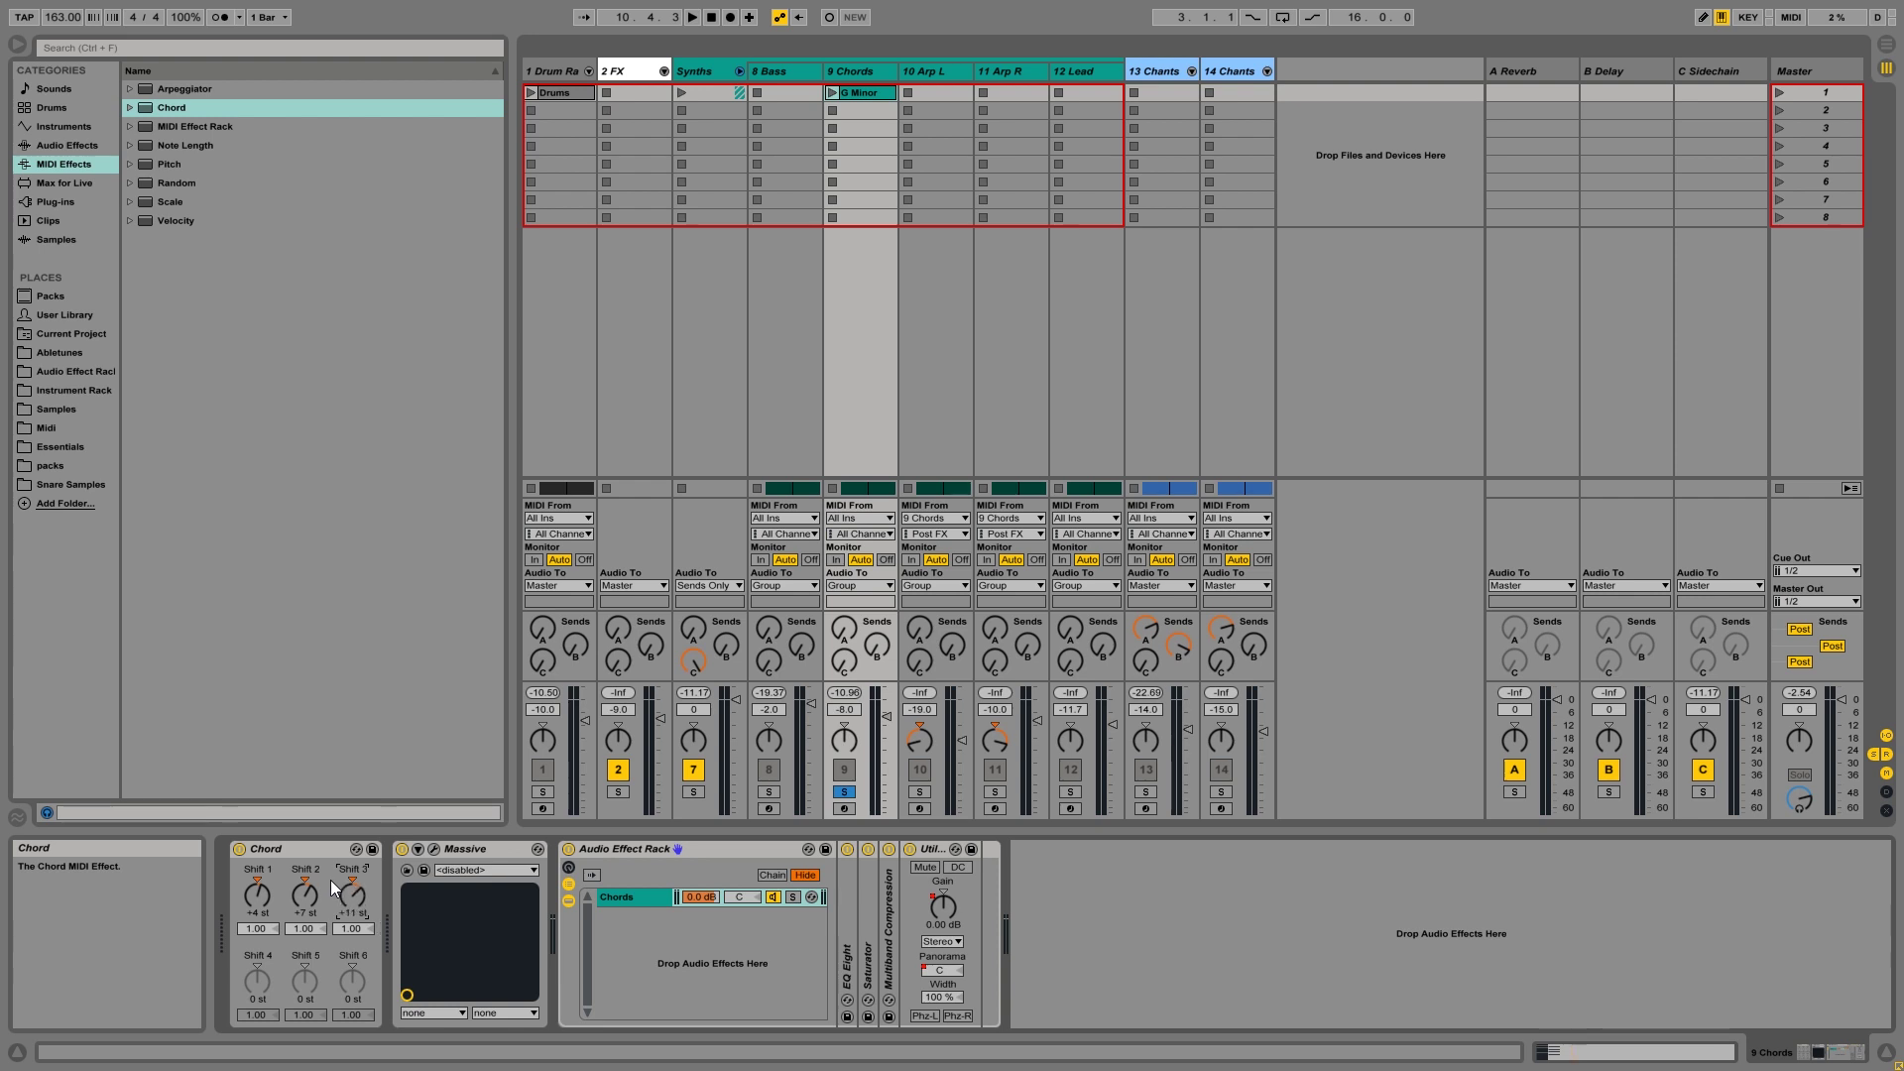
pyautogui.press('Tab')
pyautogui.press('space')
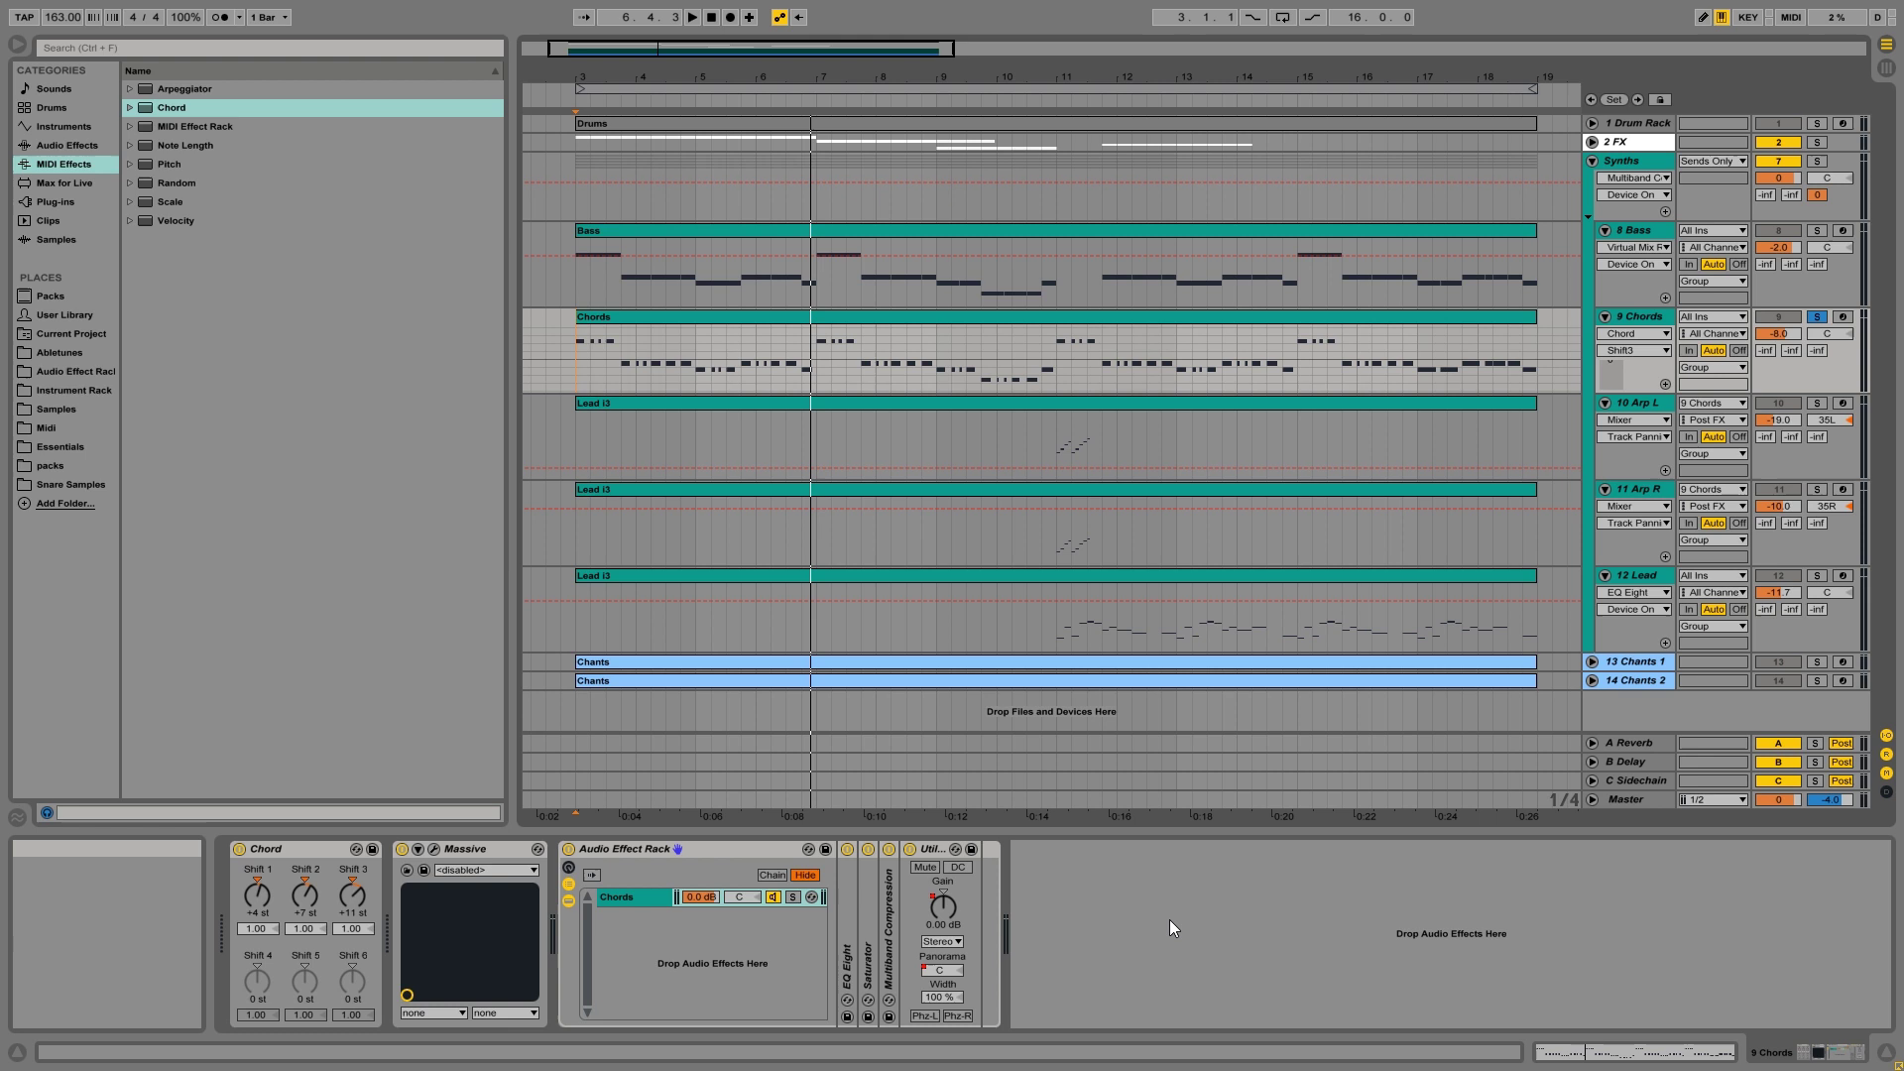
# - Insert the C Minor Scale preset after the Chord device and adjust its Base note
pyautogui.click(129, 201)
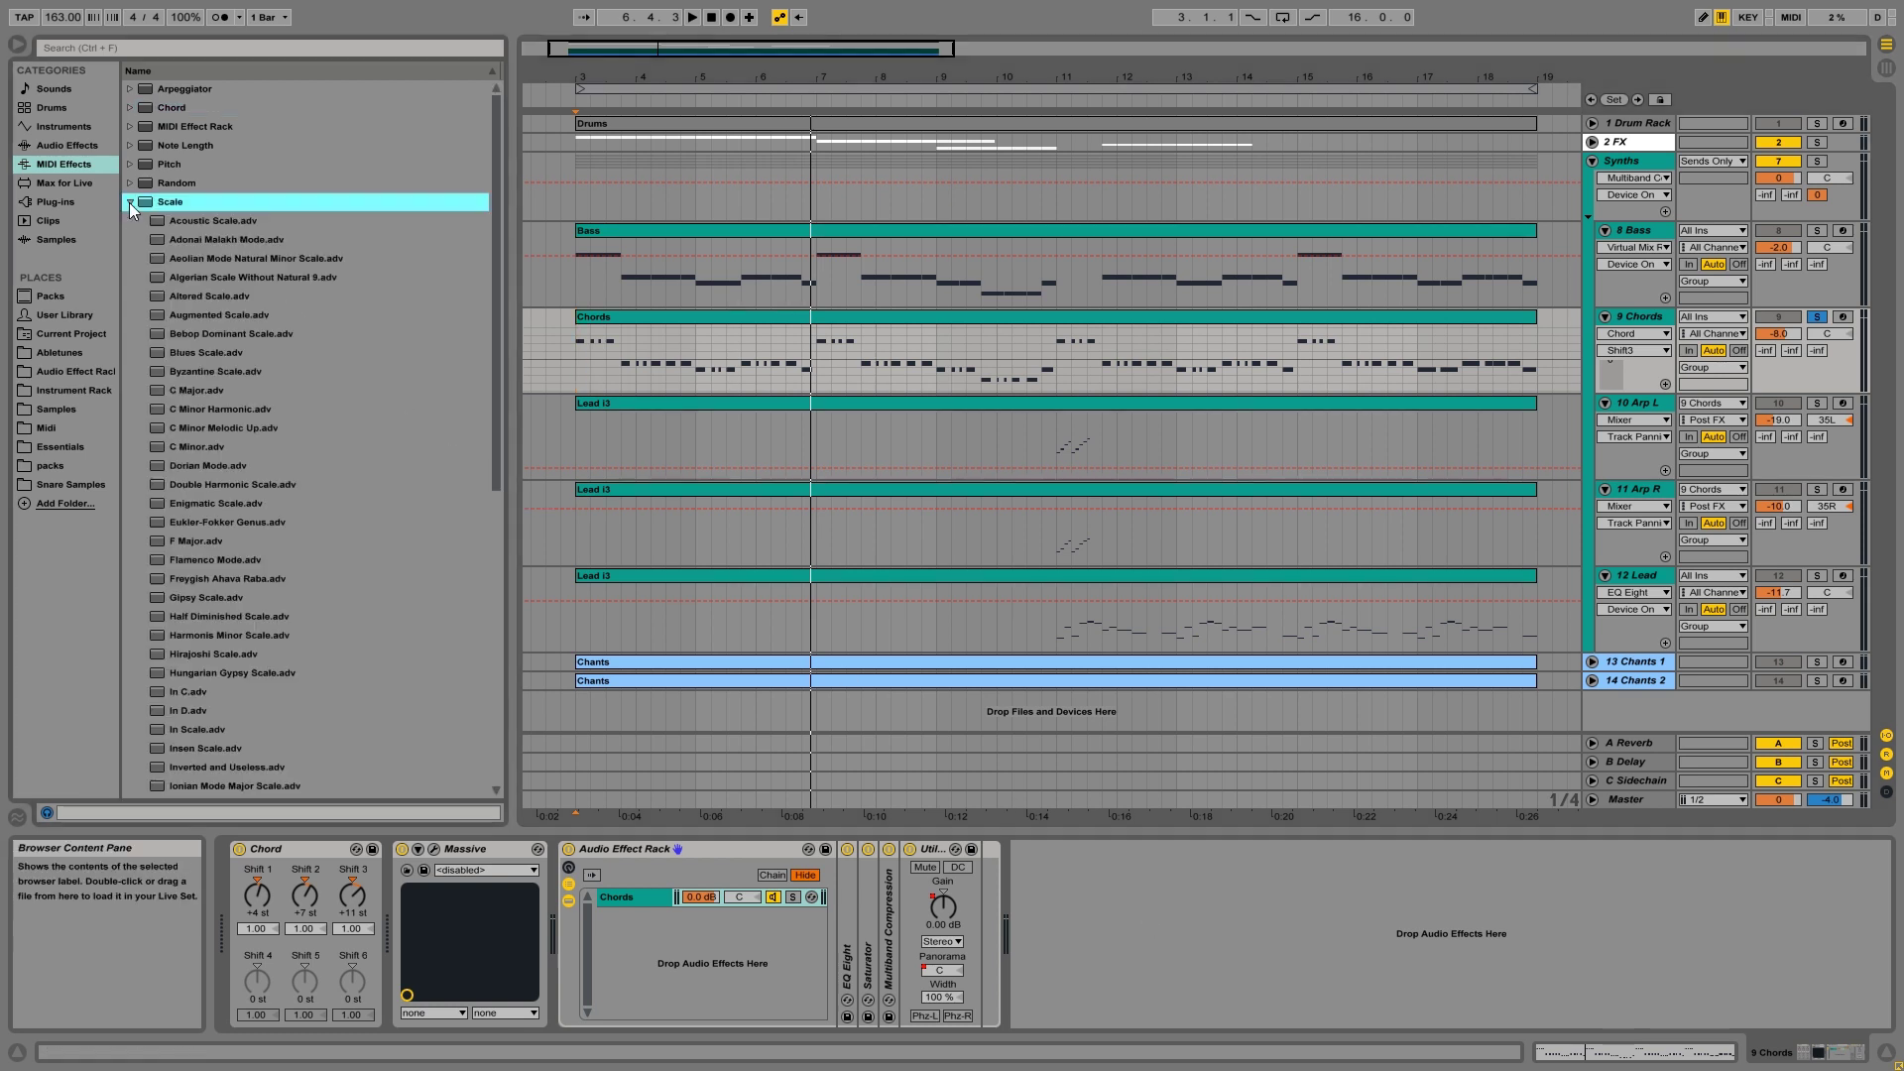
pyautogui.doubleClick(193, 449)
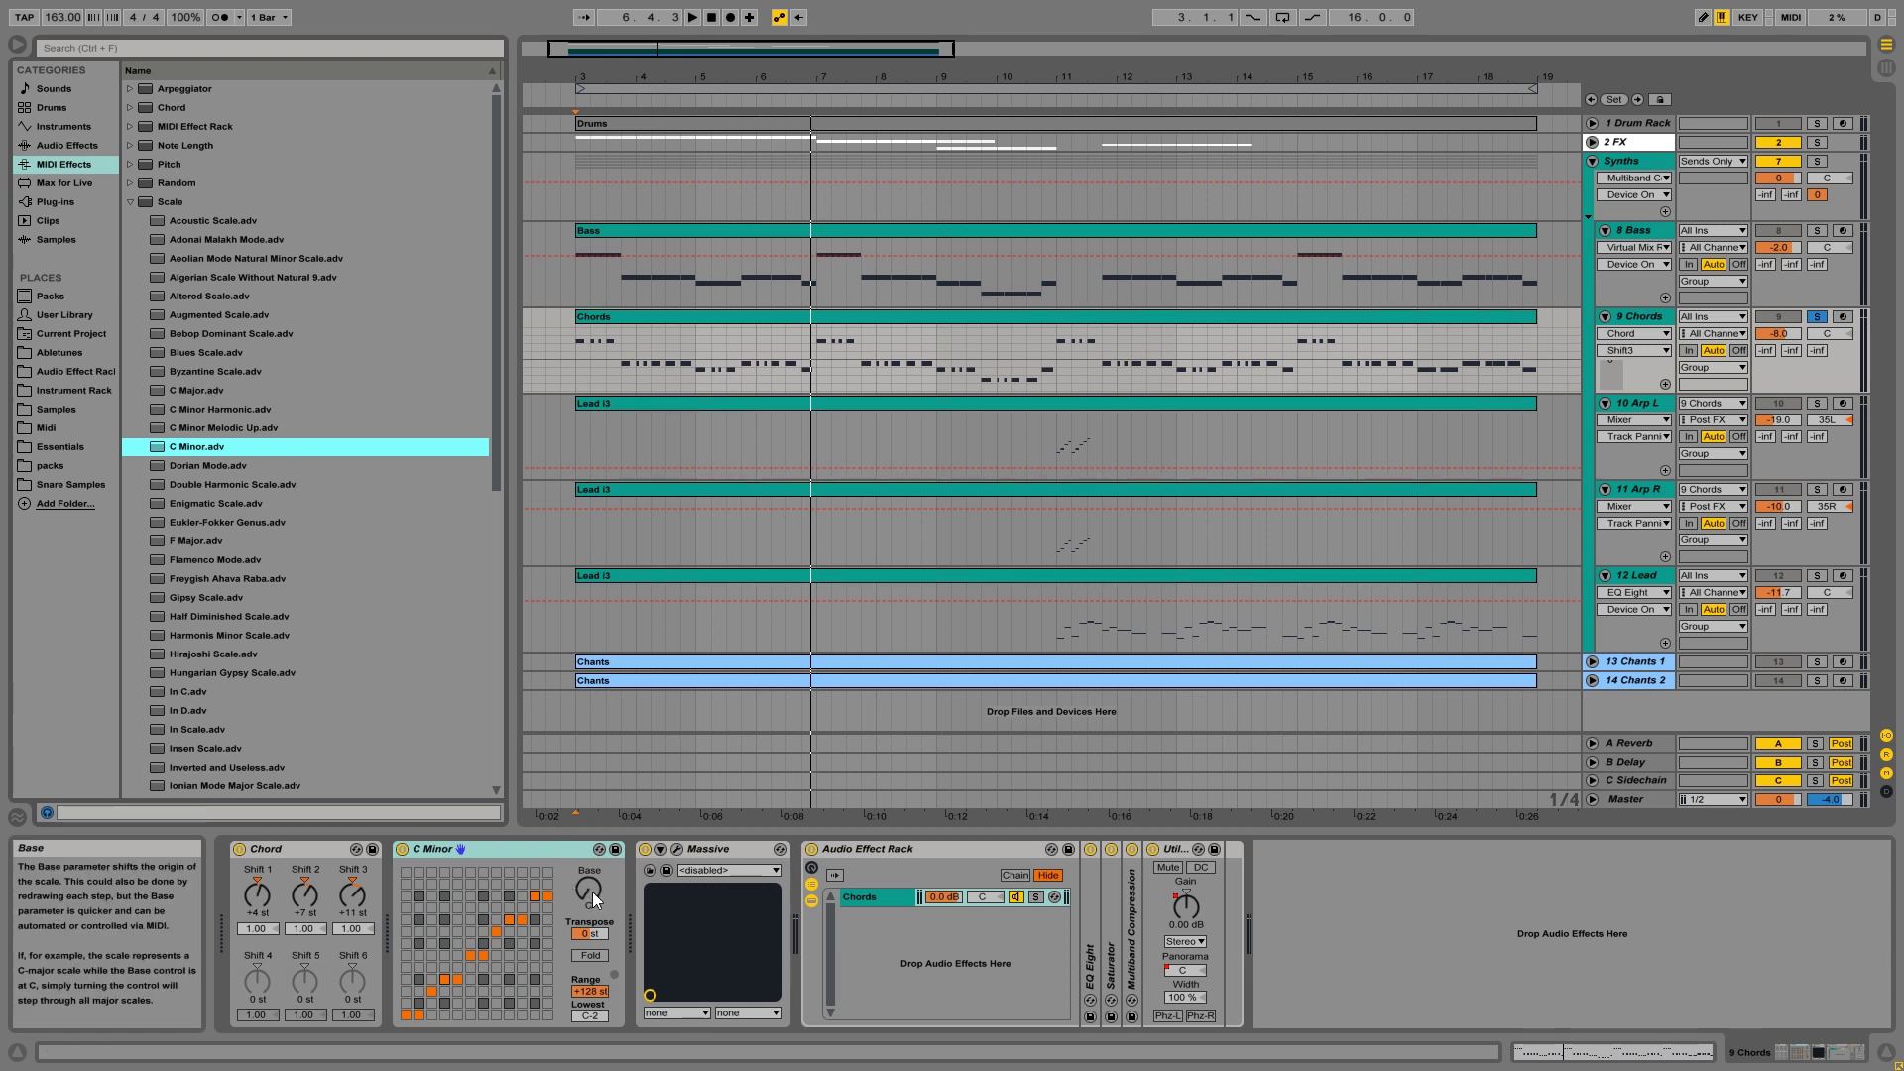
pyautogui.moveTo(590, 888); pyautogui.dragTo(589, 853)
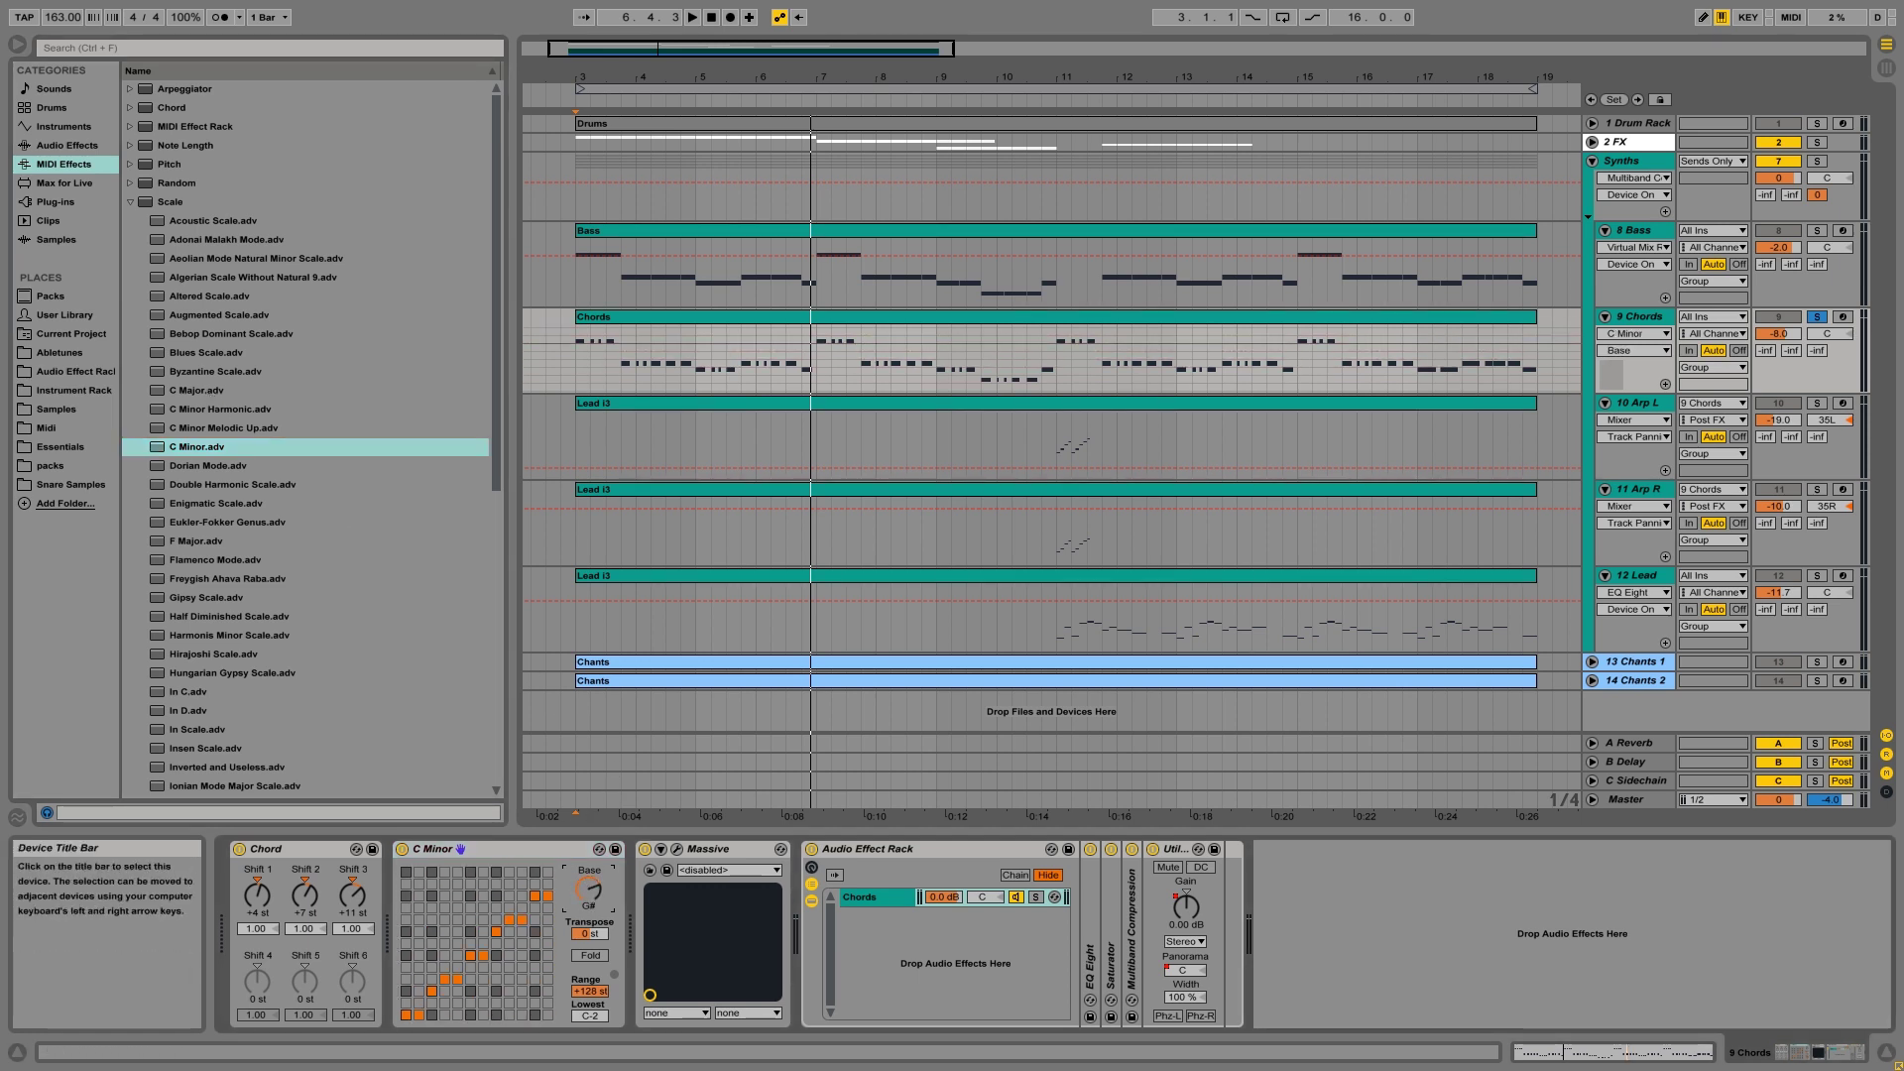
pyautogui.press('Down')
pyautogui.click(1371, 927)
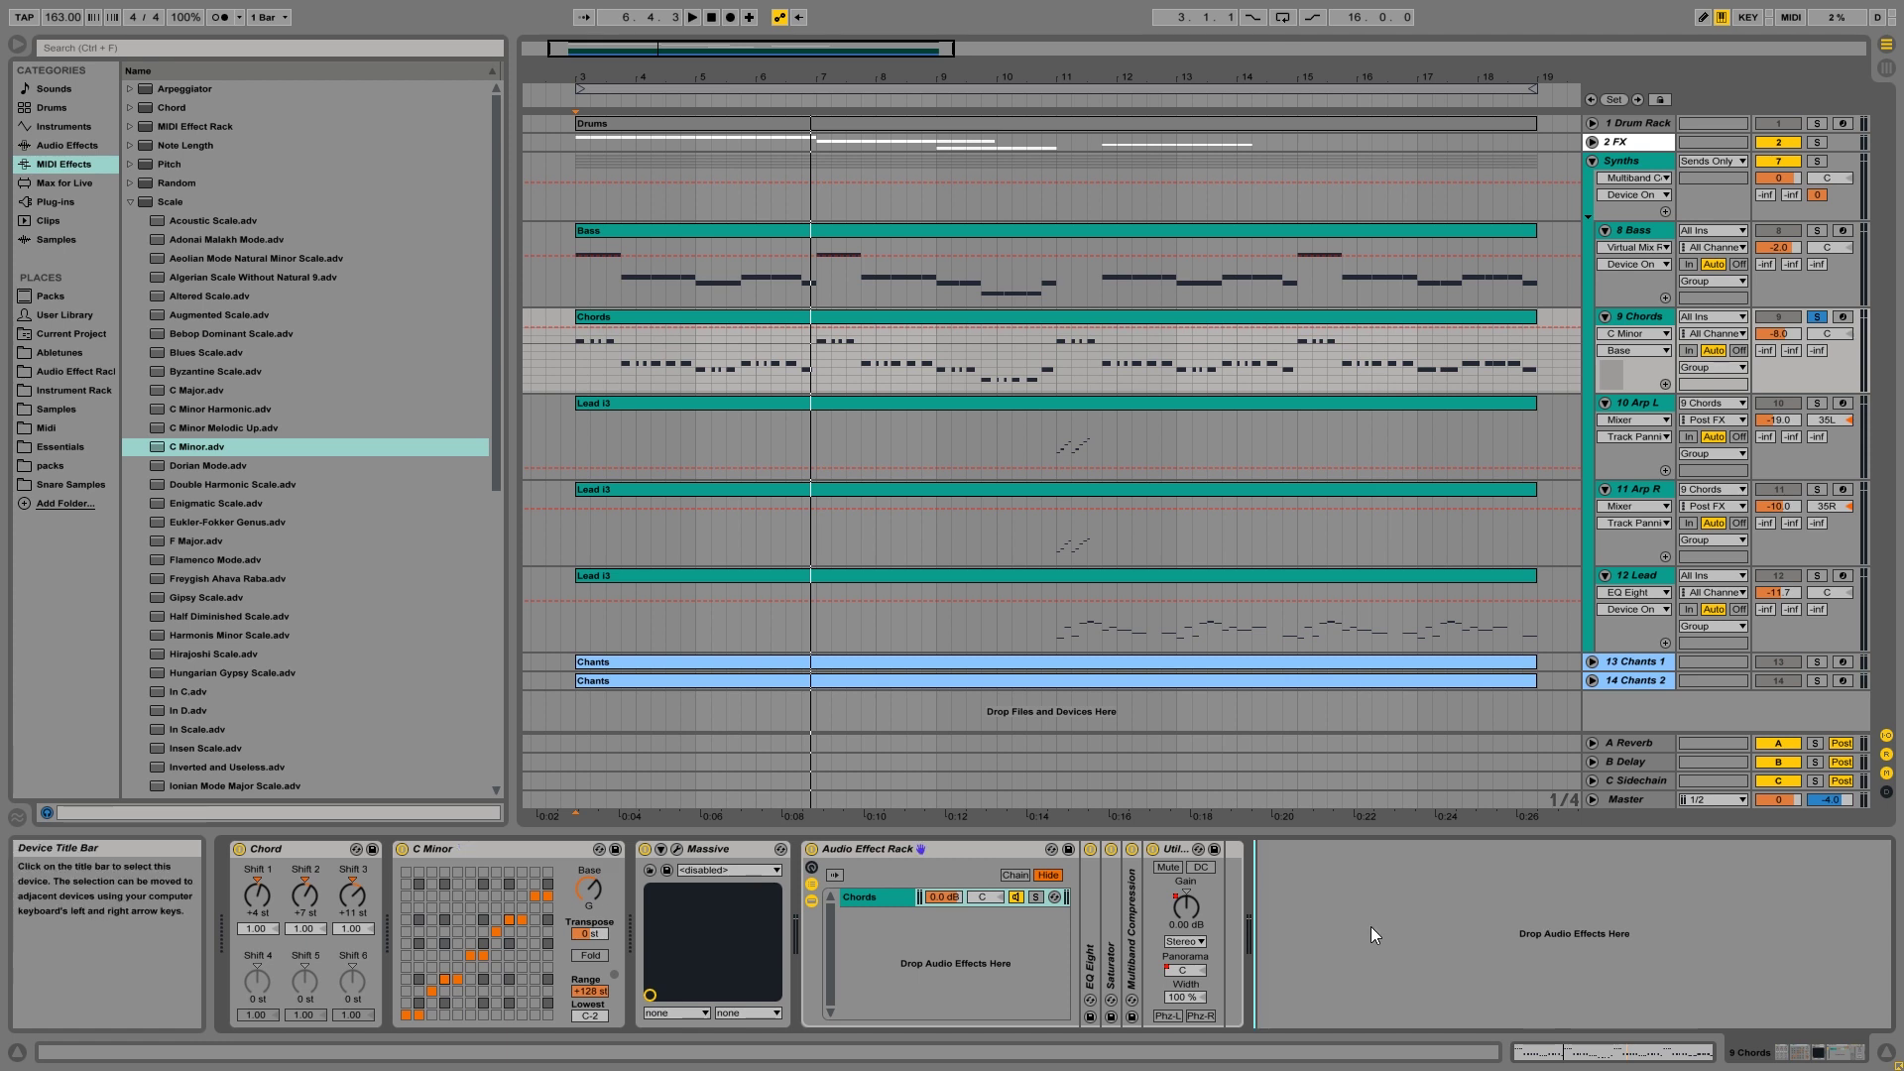
pyautogui.press('space')
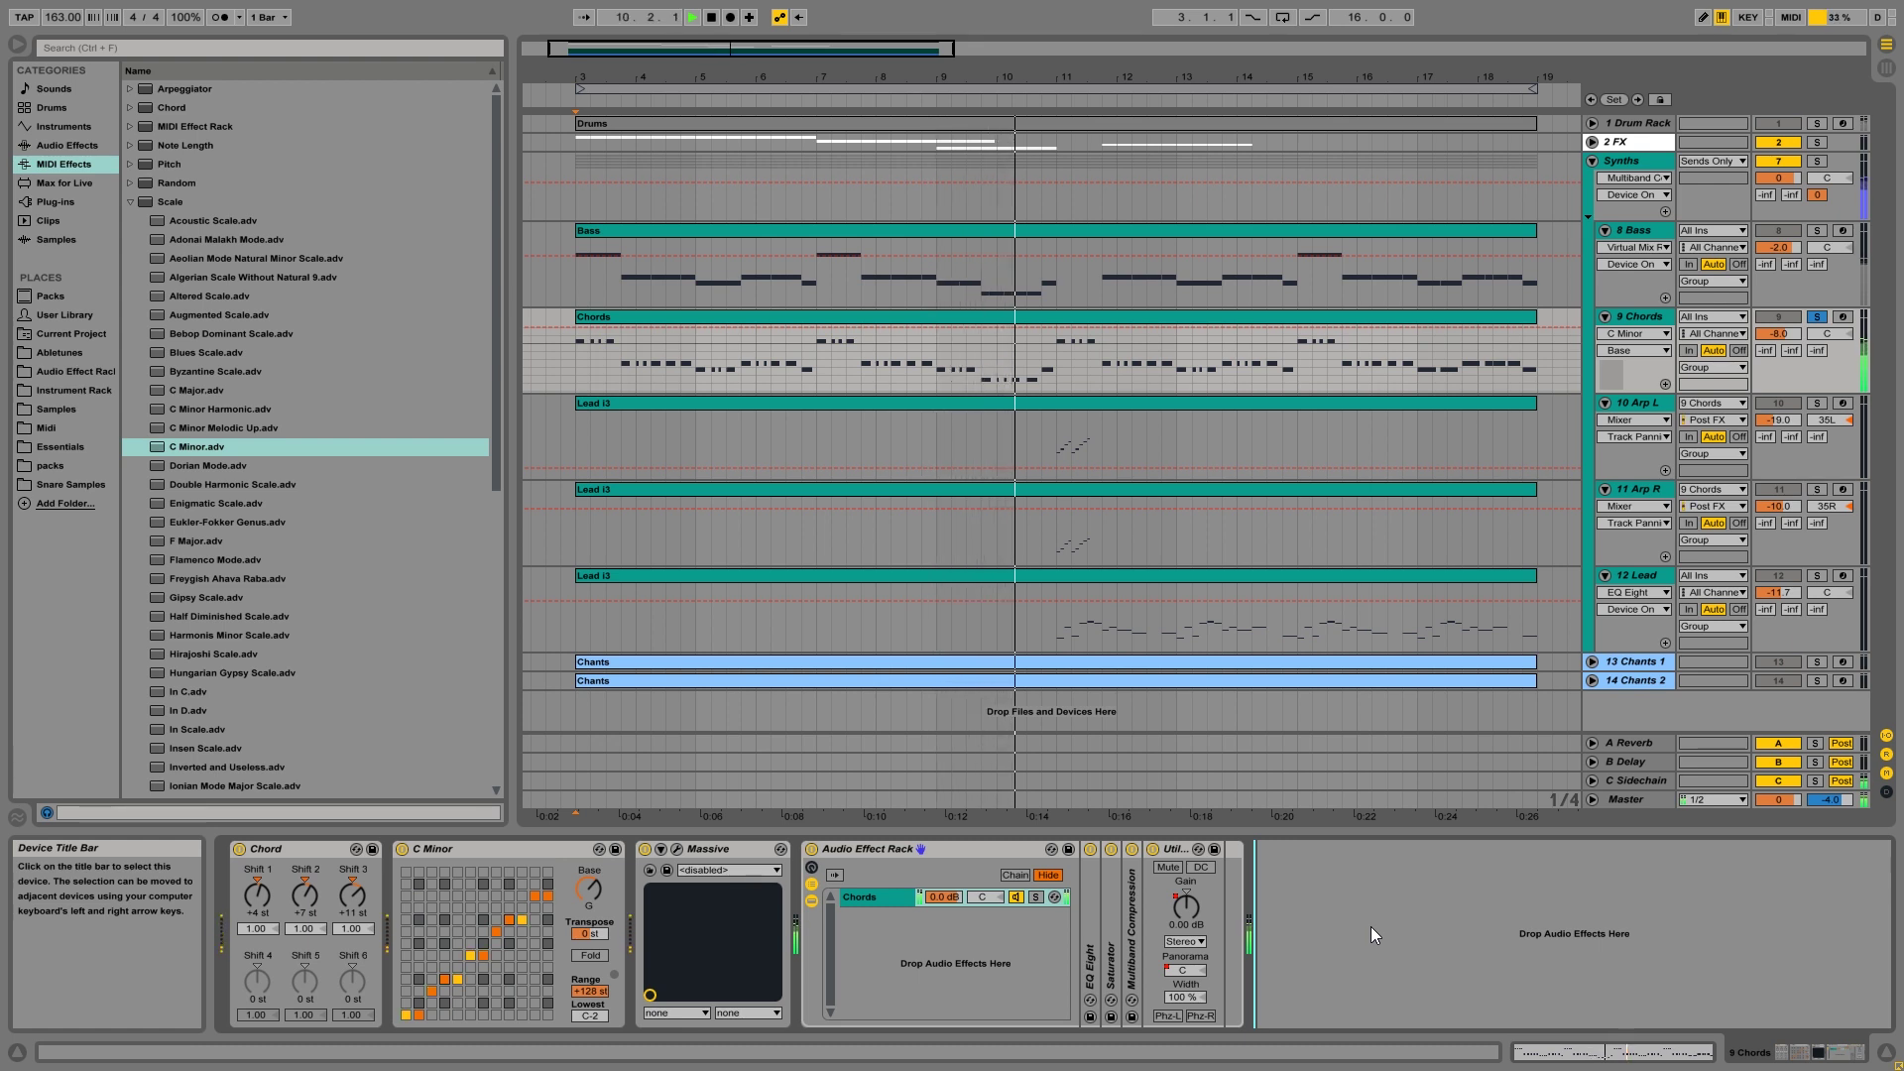
pyautogui.press('space')
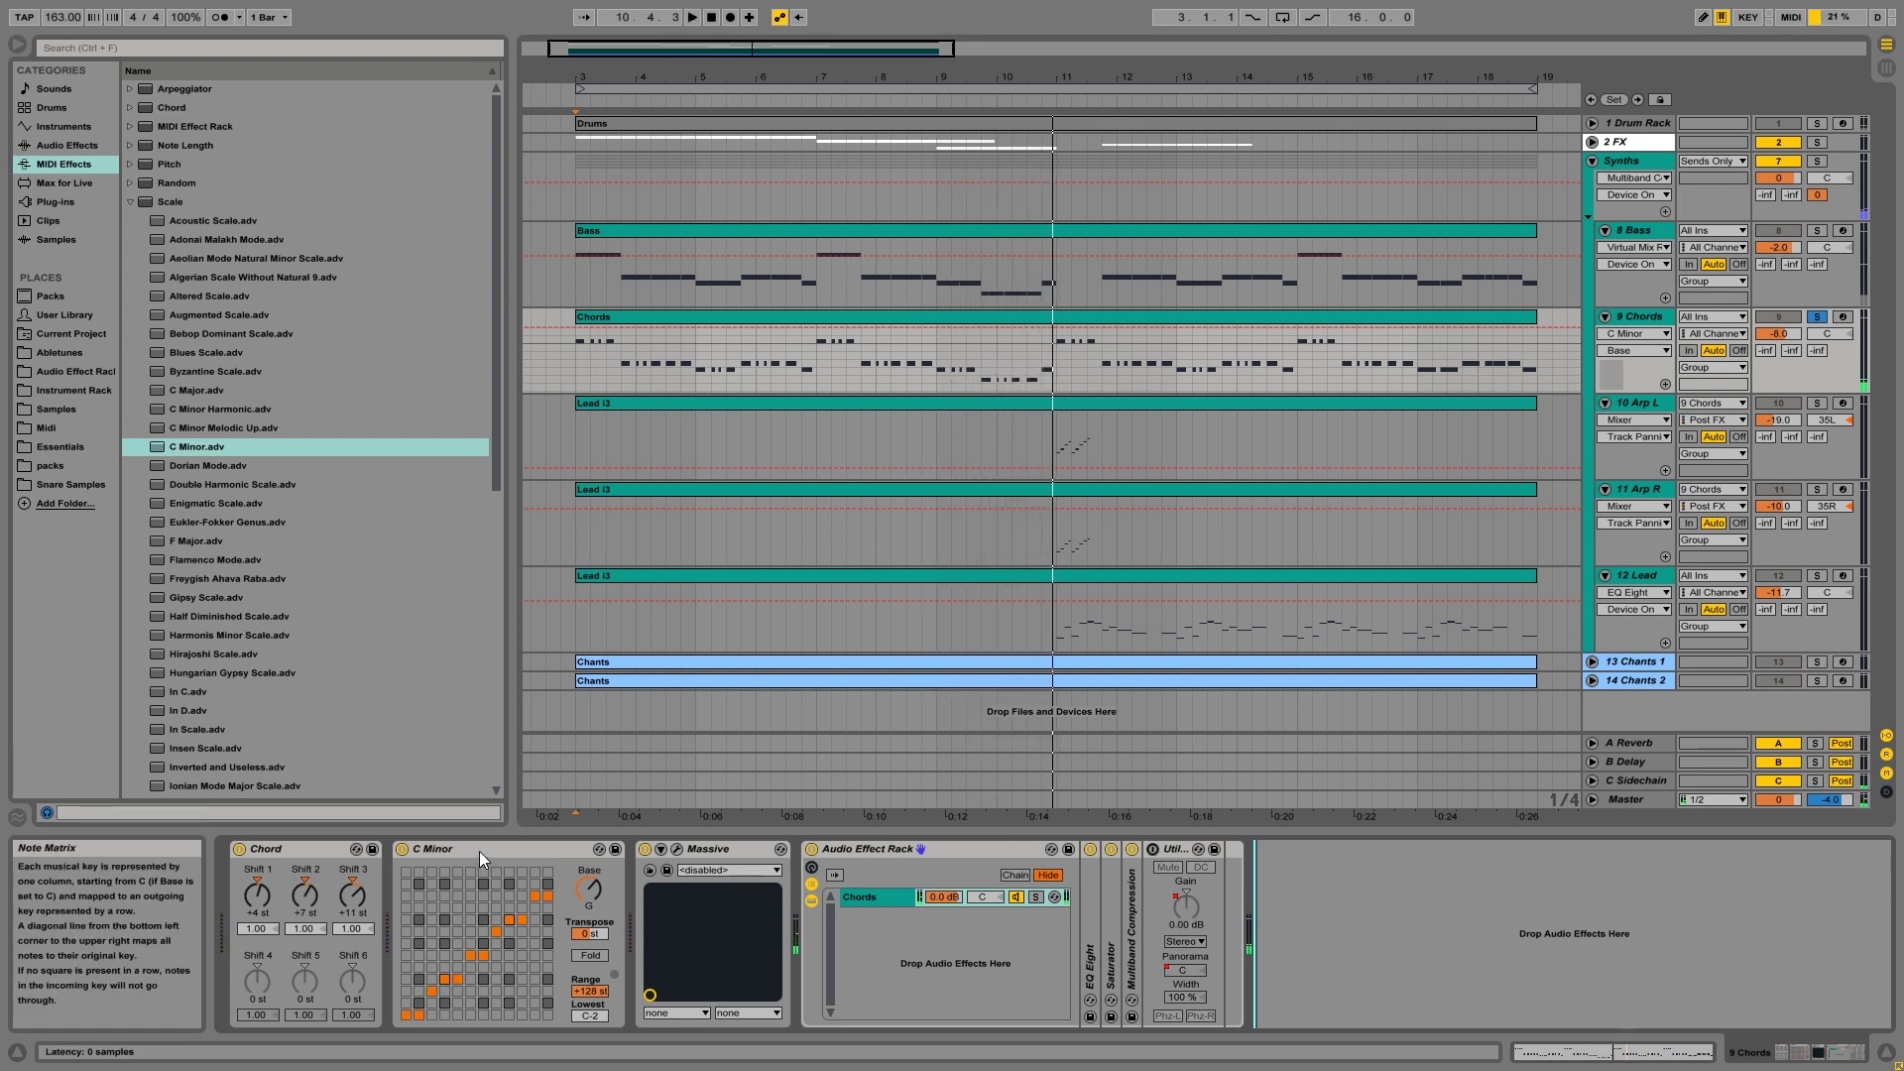
# - Group the Chord and C Minor devices into a rack and show its chain list
pyautogui.click(480, 851)
pyautogui.rightClick(338, 849)
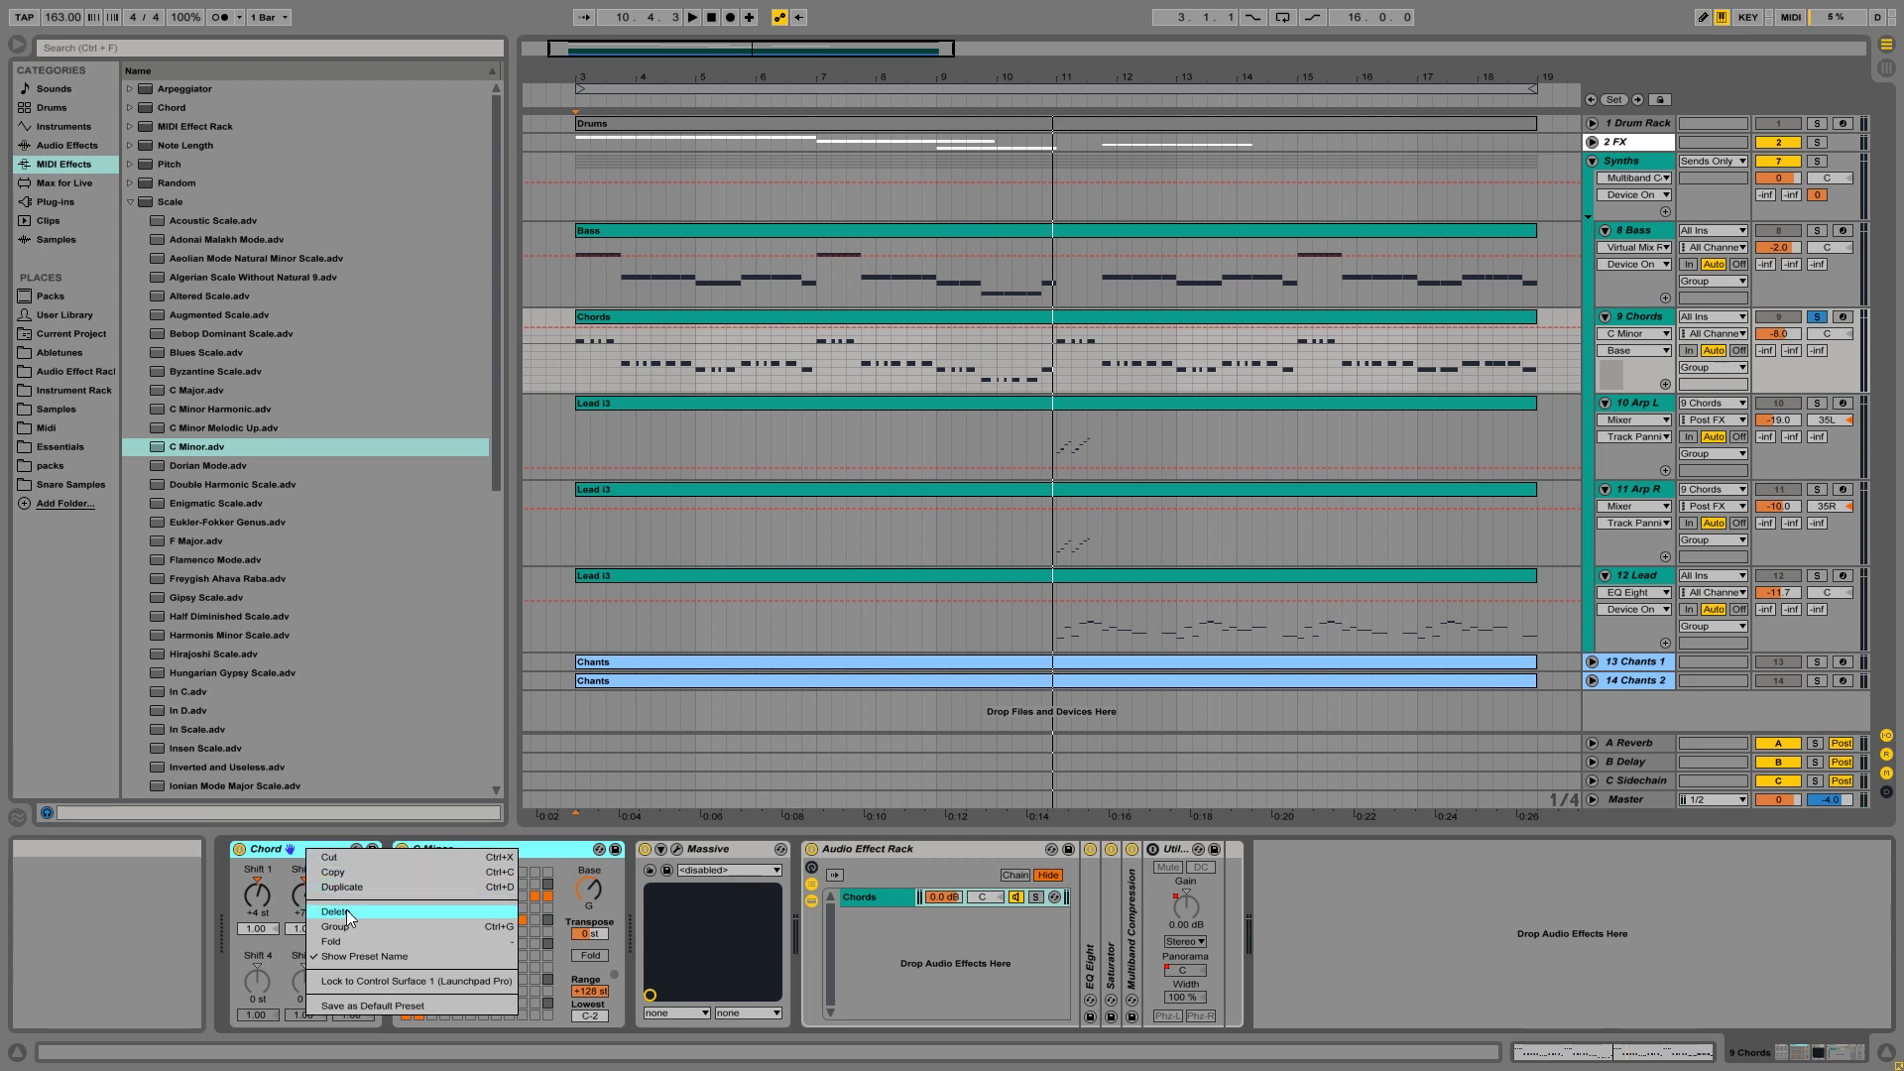
pyautogui.click(349, 927)
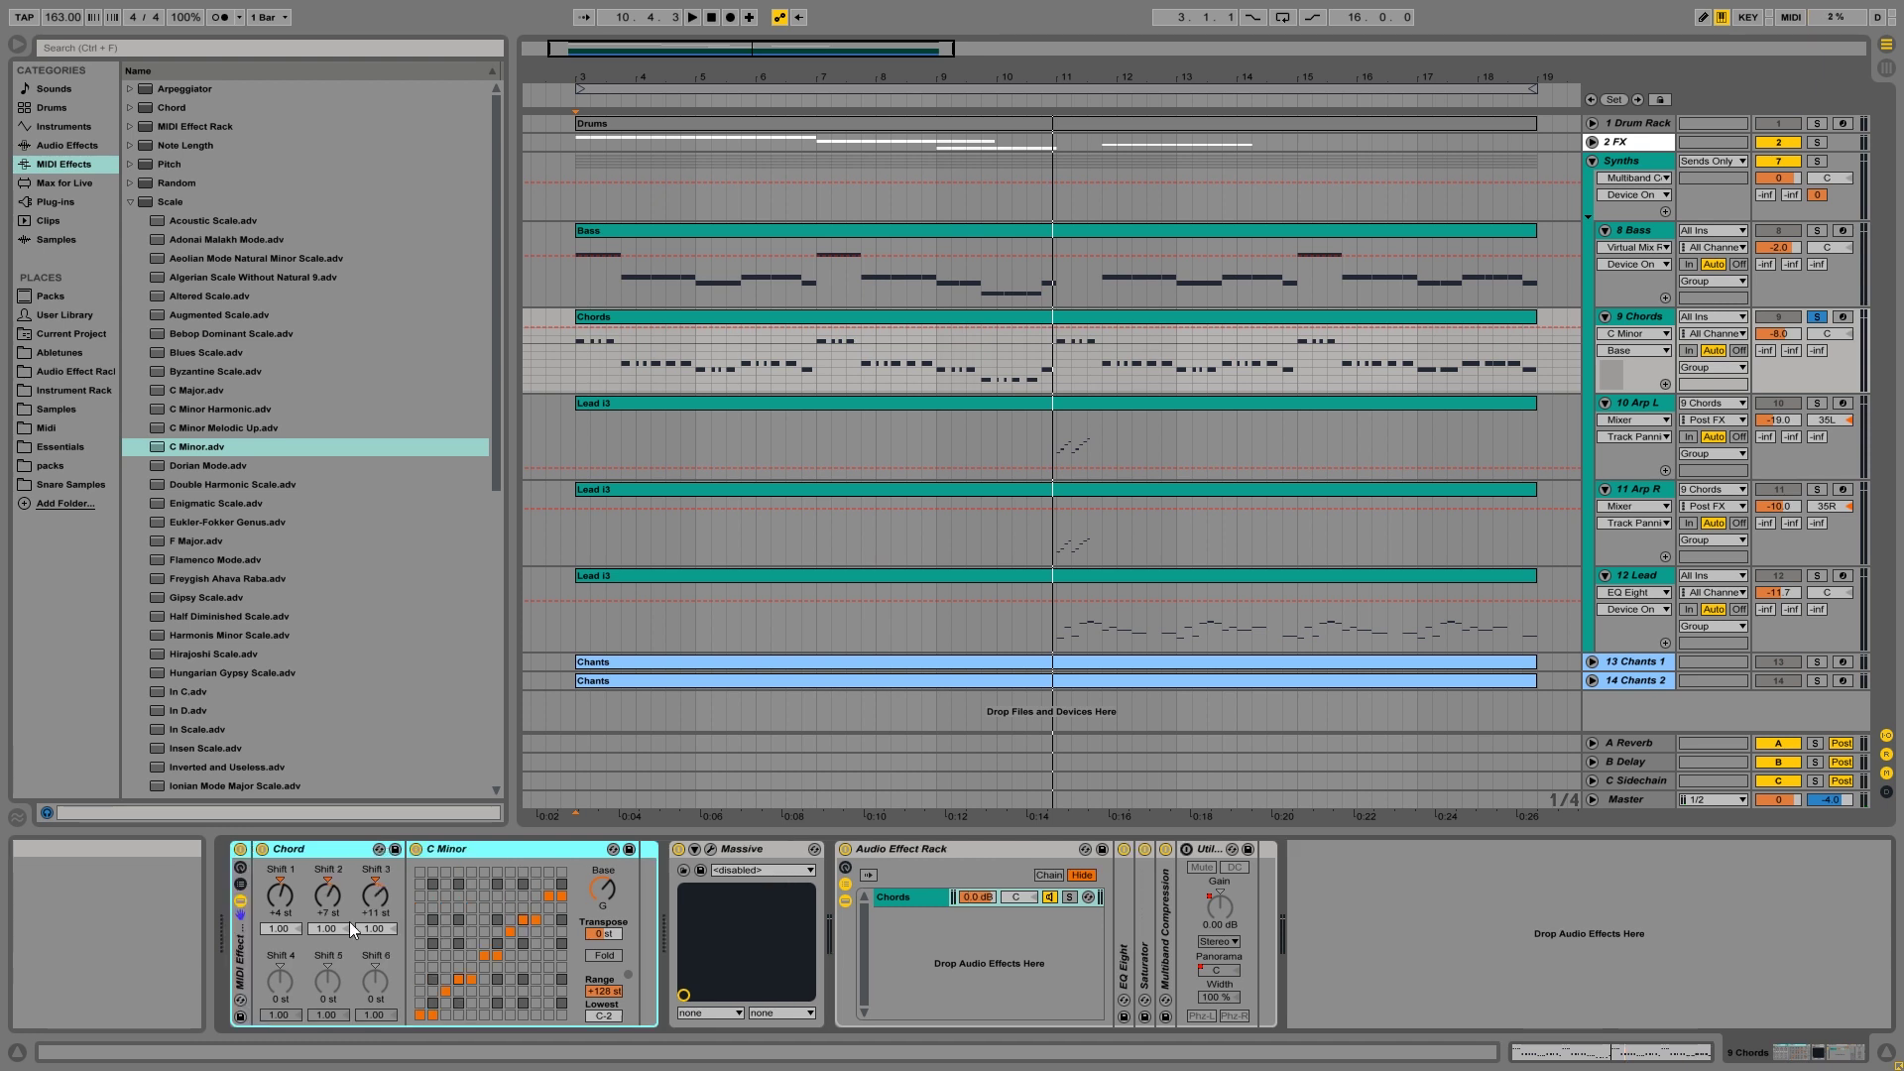
pyautogui.click(241, 886)
pyautogui.click(242, 901)
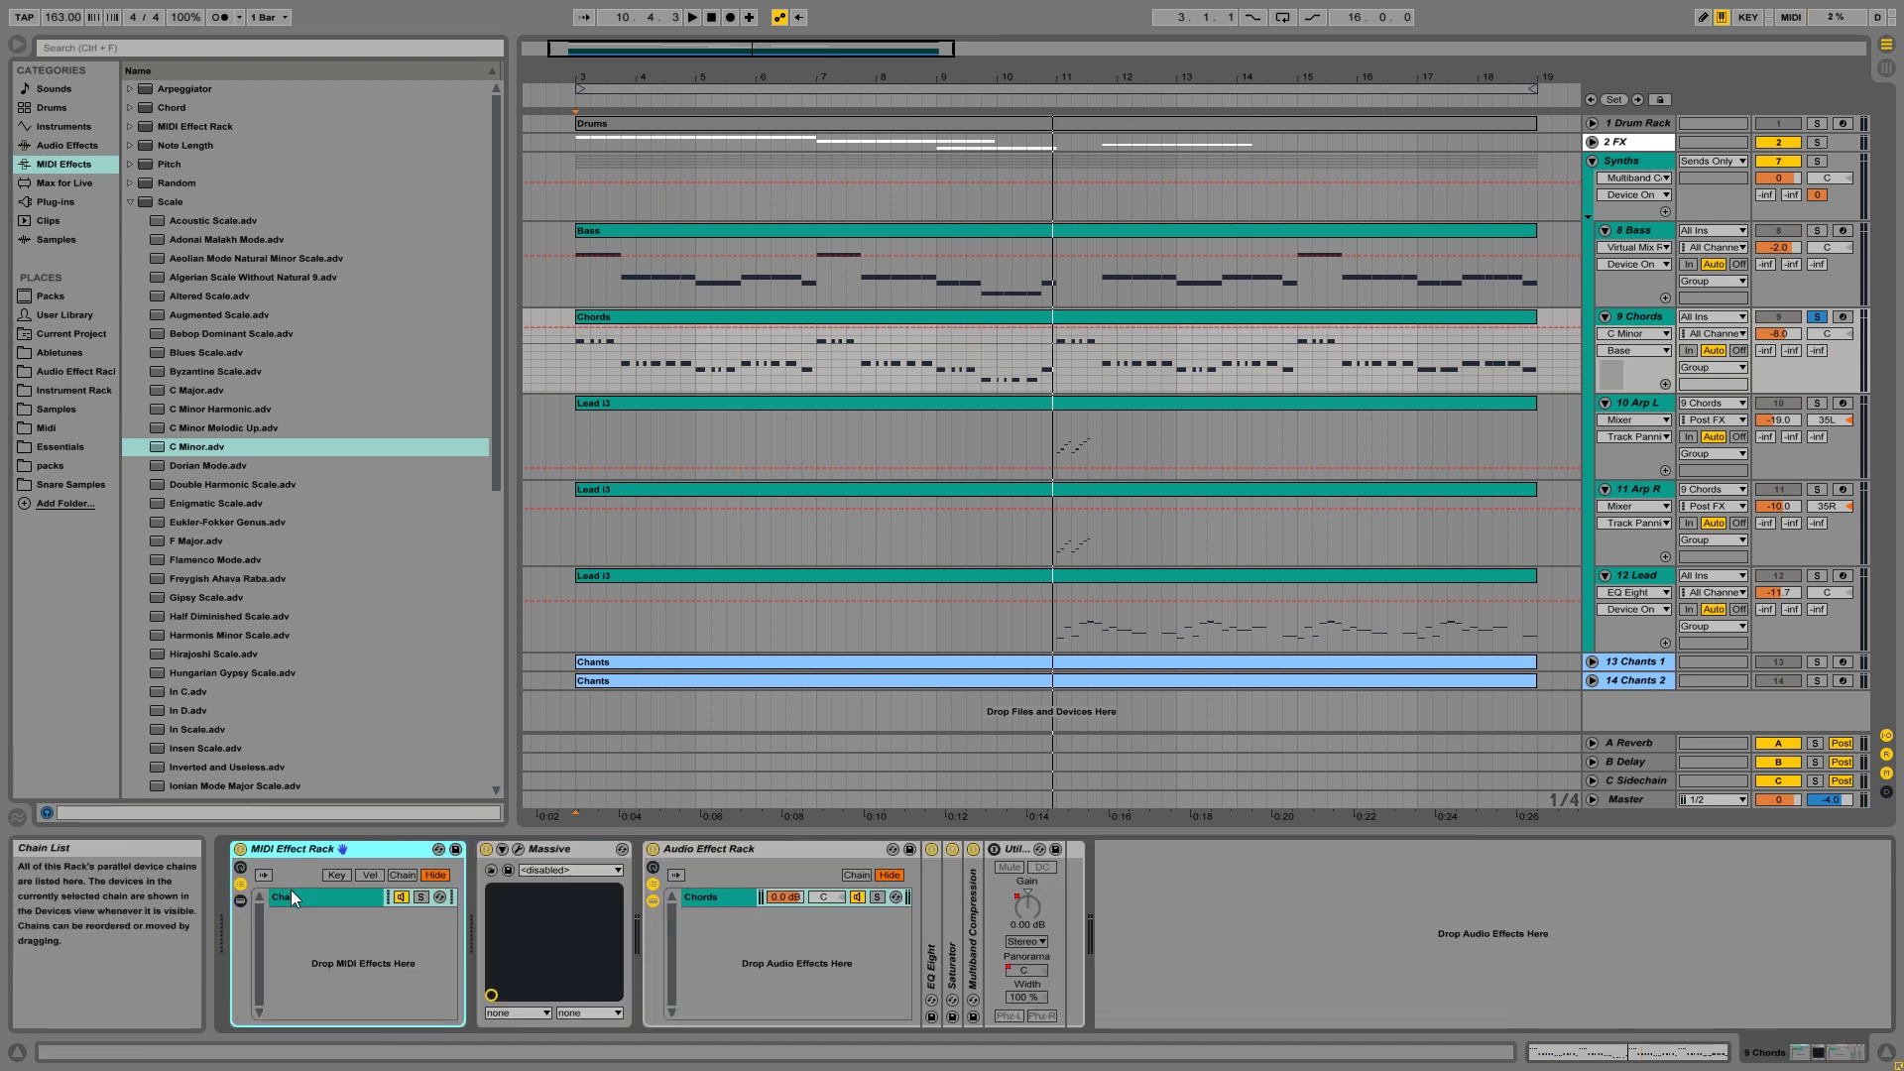
# - Rename the rack's chain to 'Future Bass Chords' and save the rack as a preset
pyautogui.rightClick(320, 893)
pyautogui.click(343, 719)
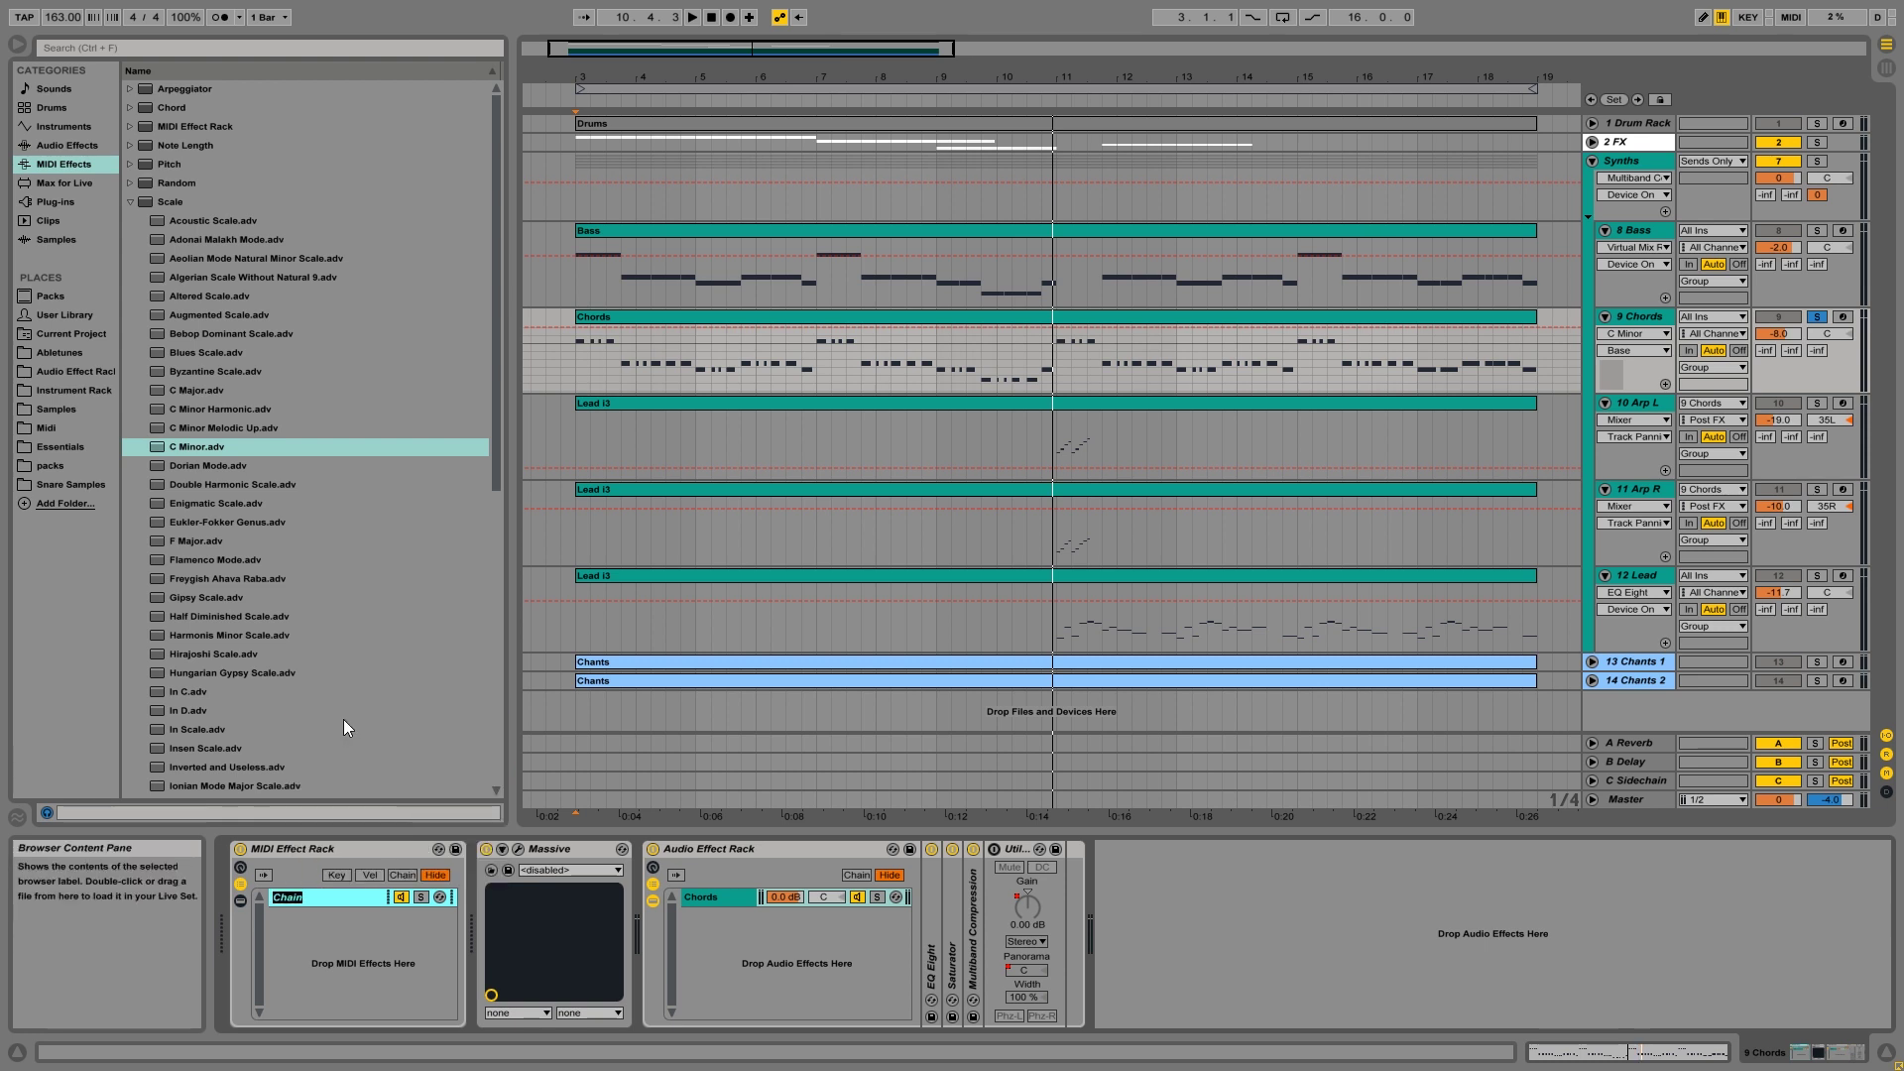
pyautogui.write('Future Bass Chords')
pyautogui.press('Return')
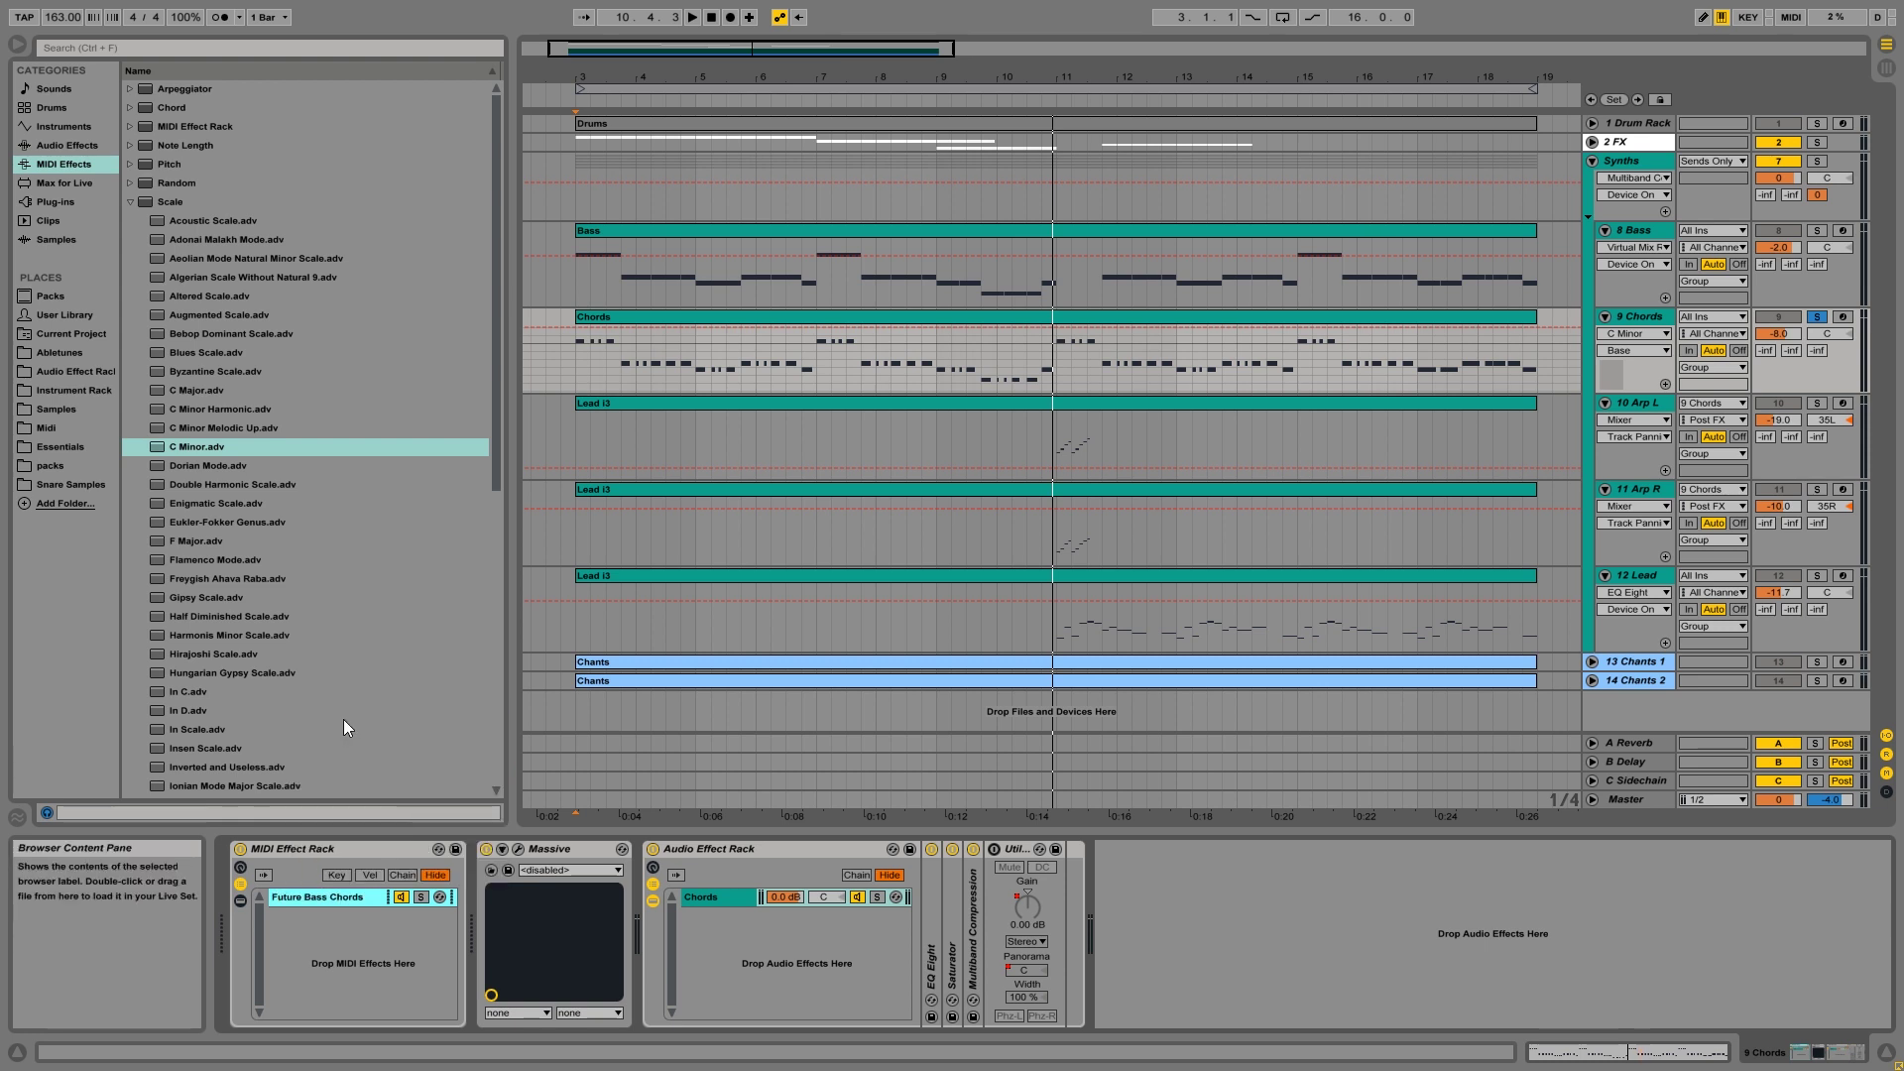
pyautogui.click(455, 849)
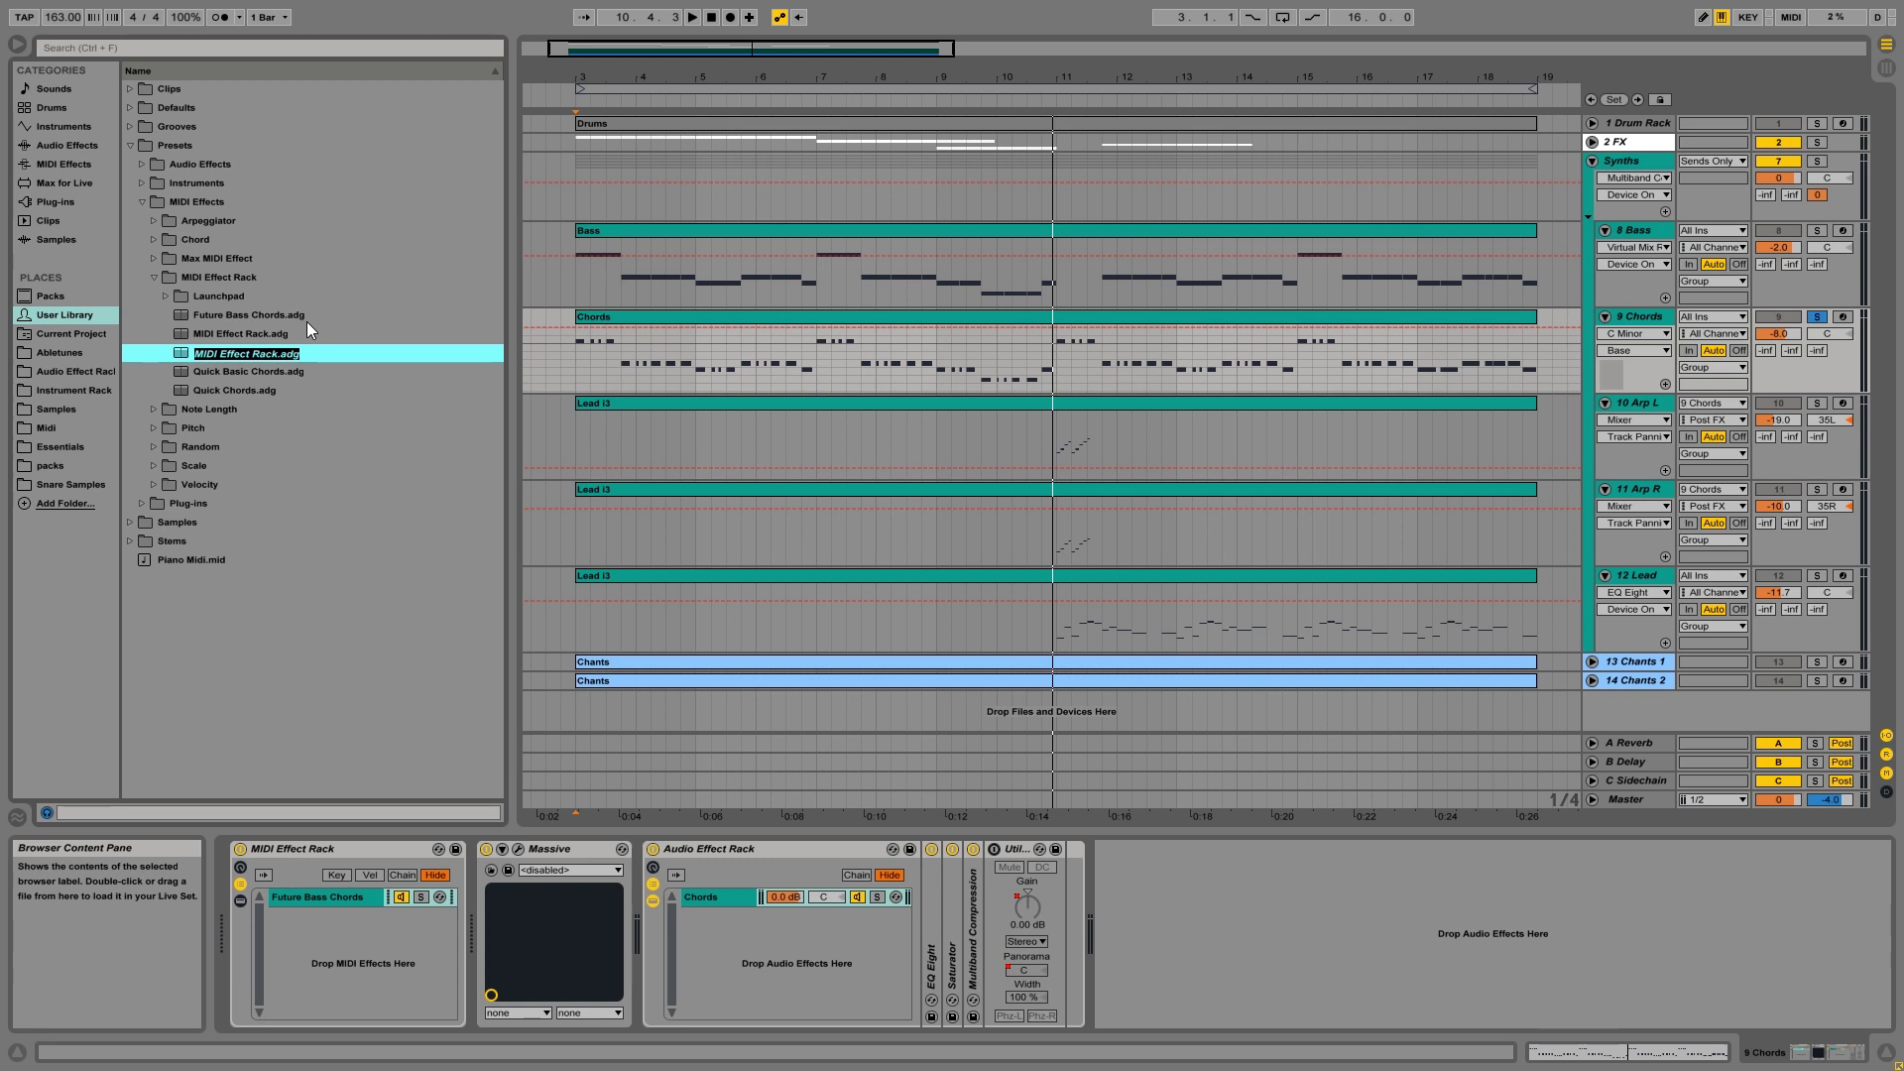
# - Discard the duplicate preset entry and find Future Bass Chords.adg among MIDI Effect Rack presets
pyautogui.press('Return')
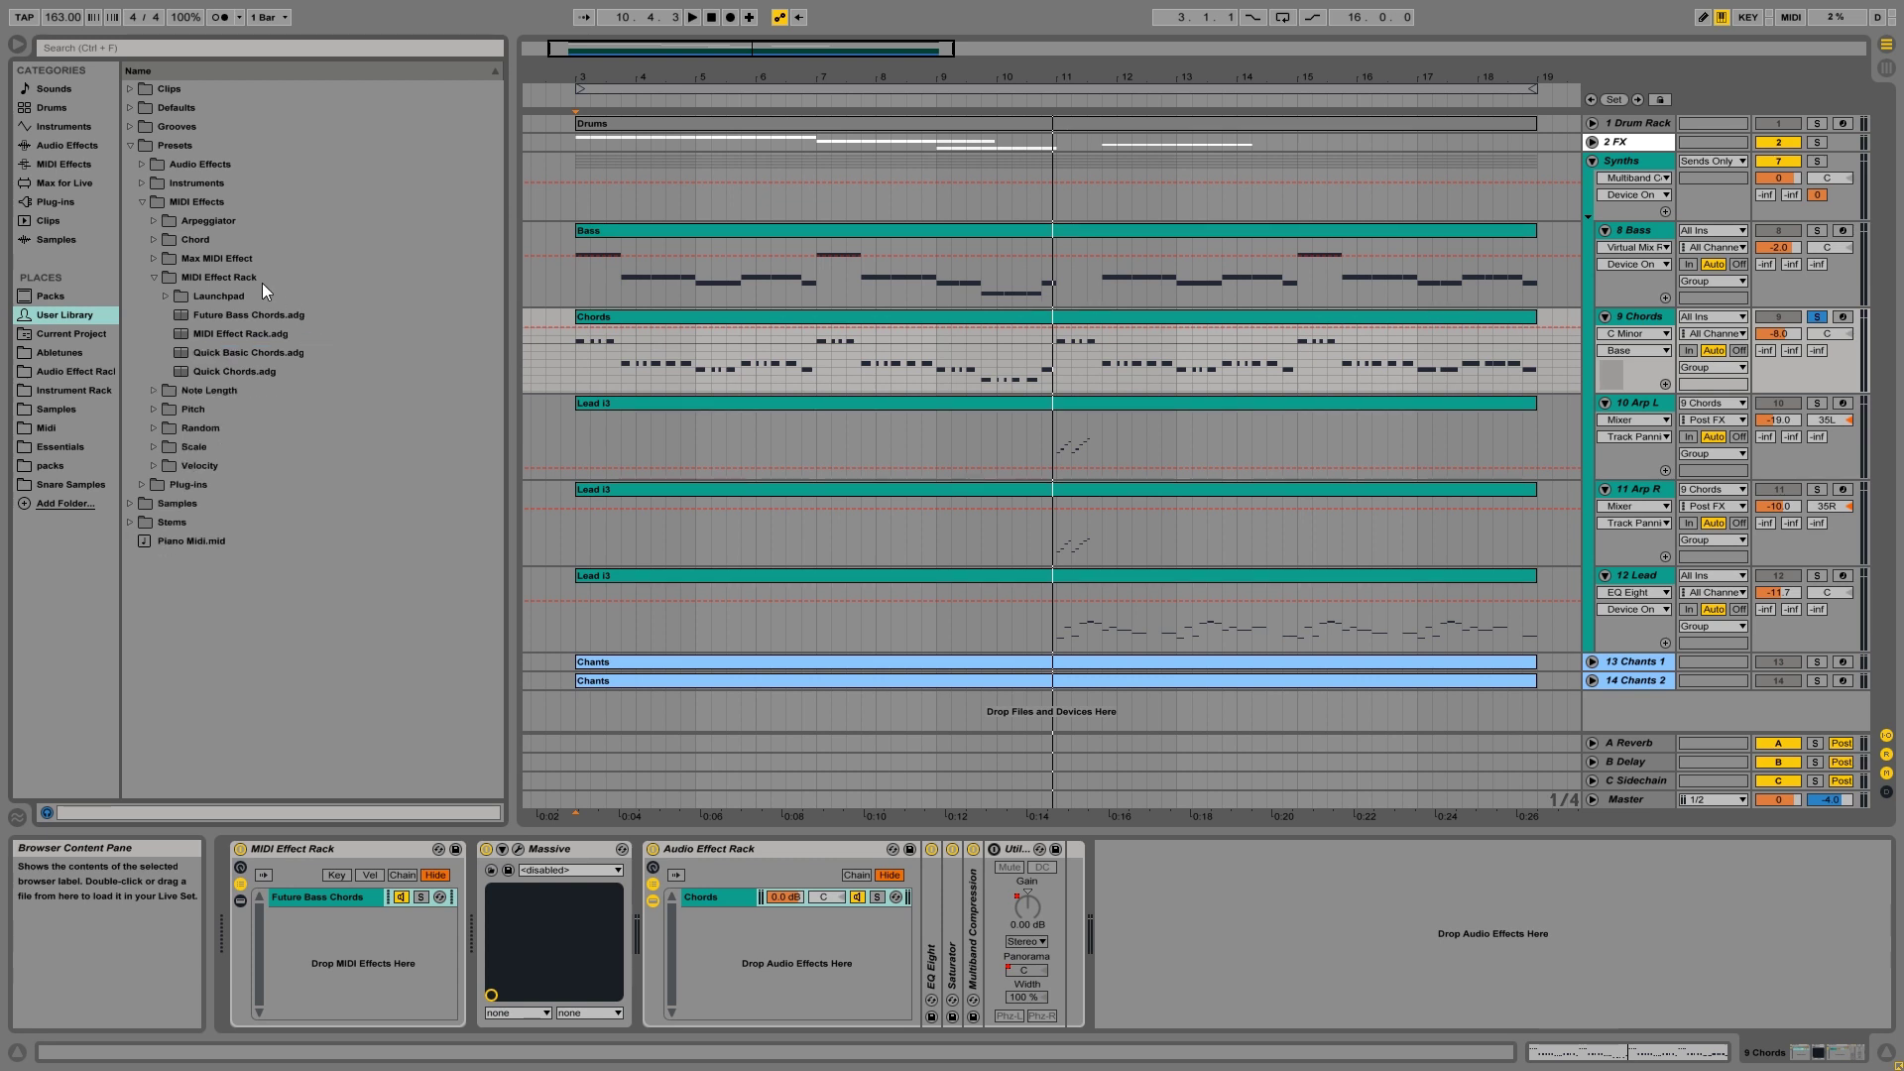
pyautogui.click(71, 163)
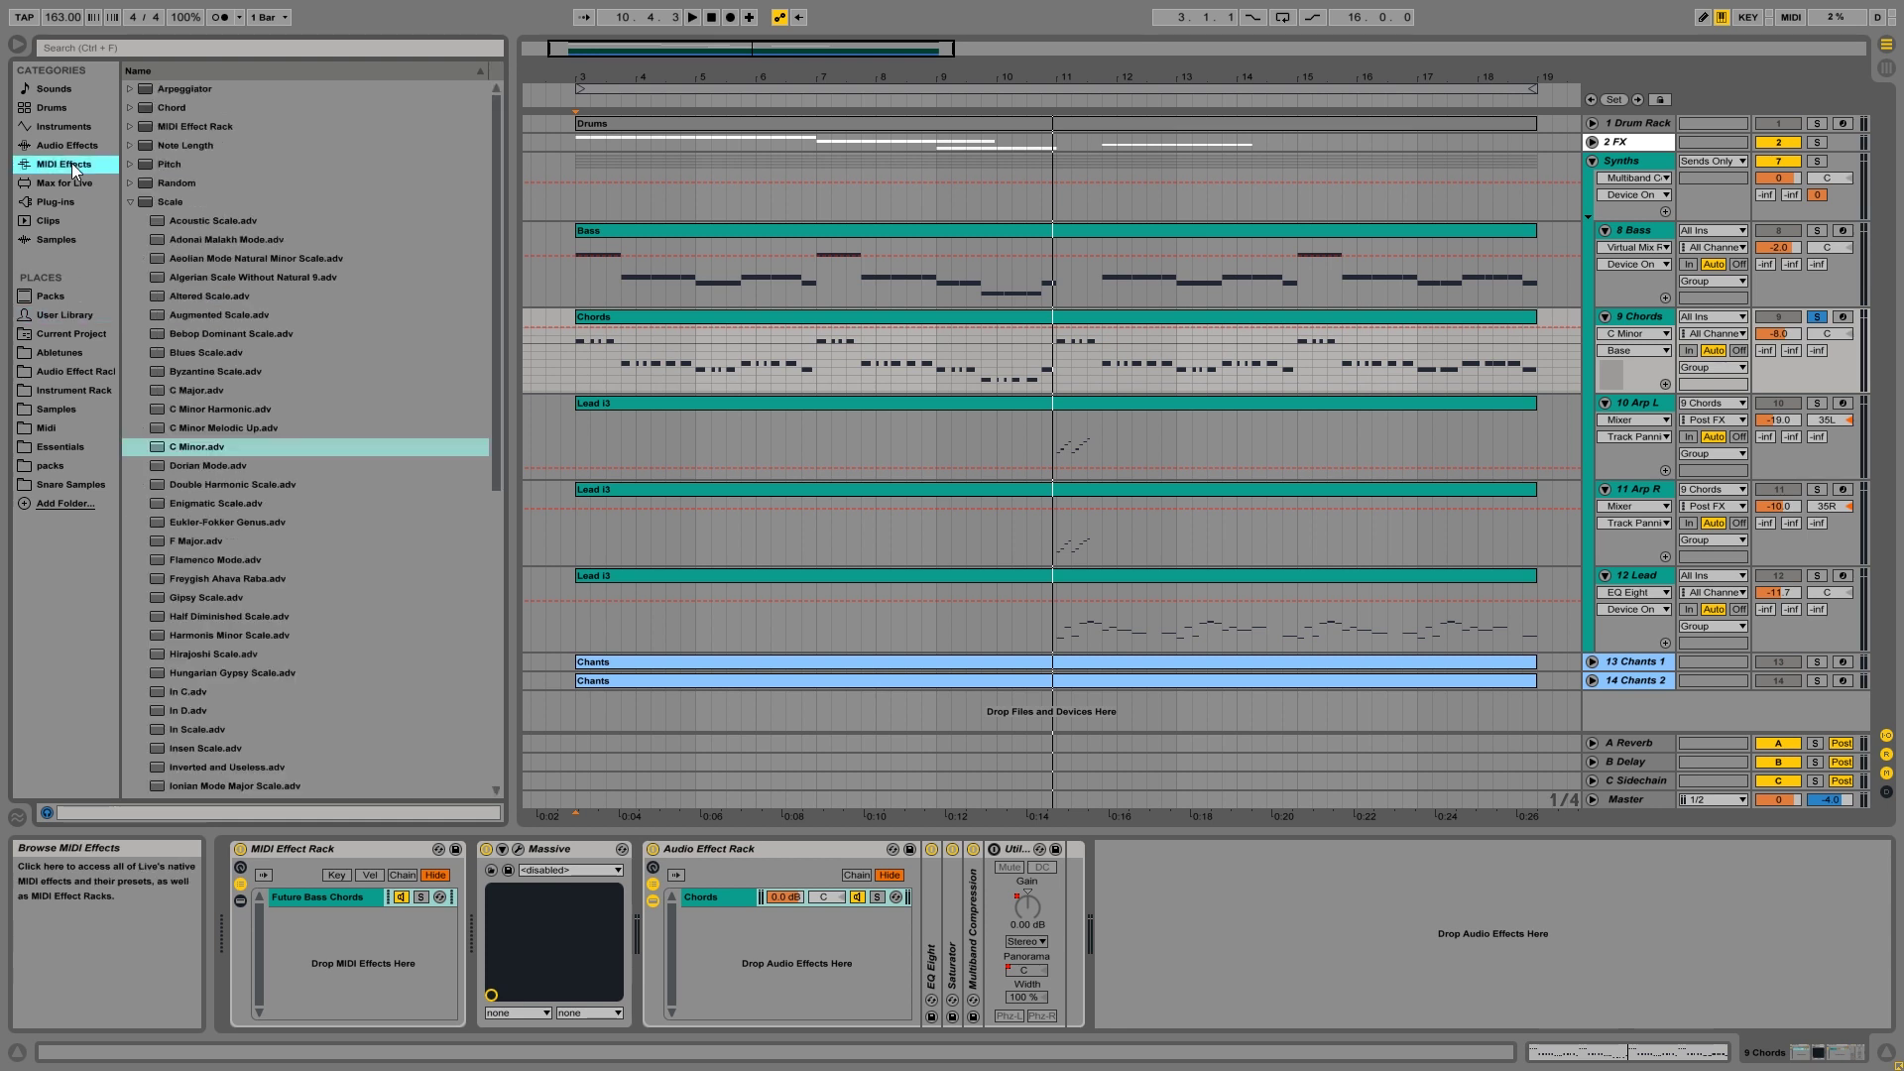
pyautogui.click(131, 201)
pyautogui.click(130, 126)
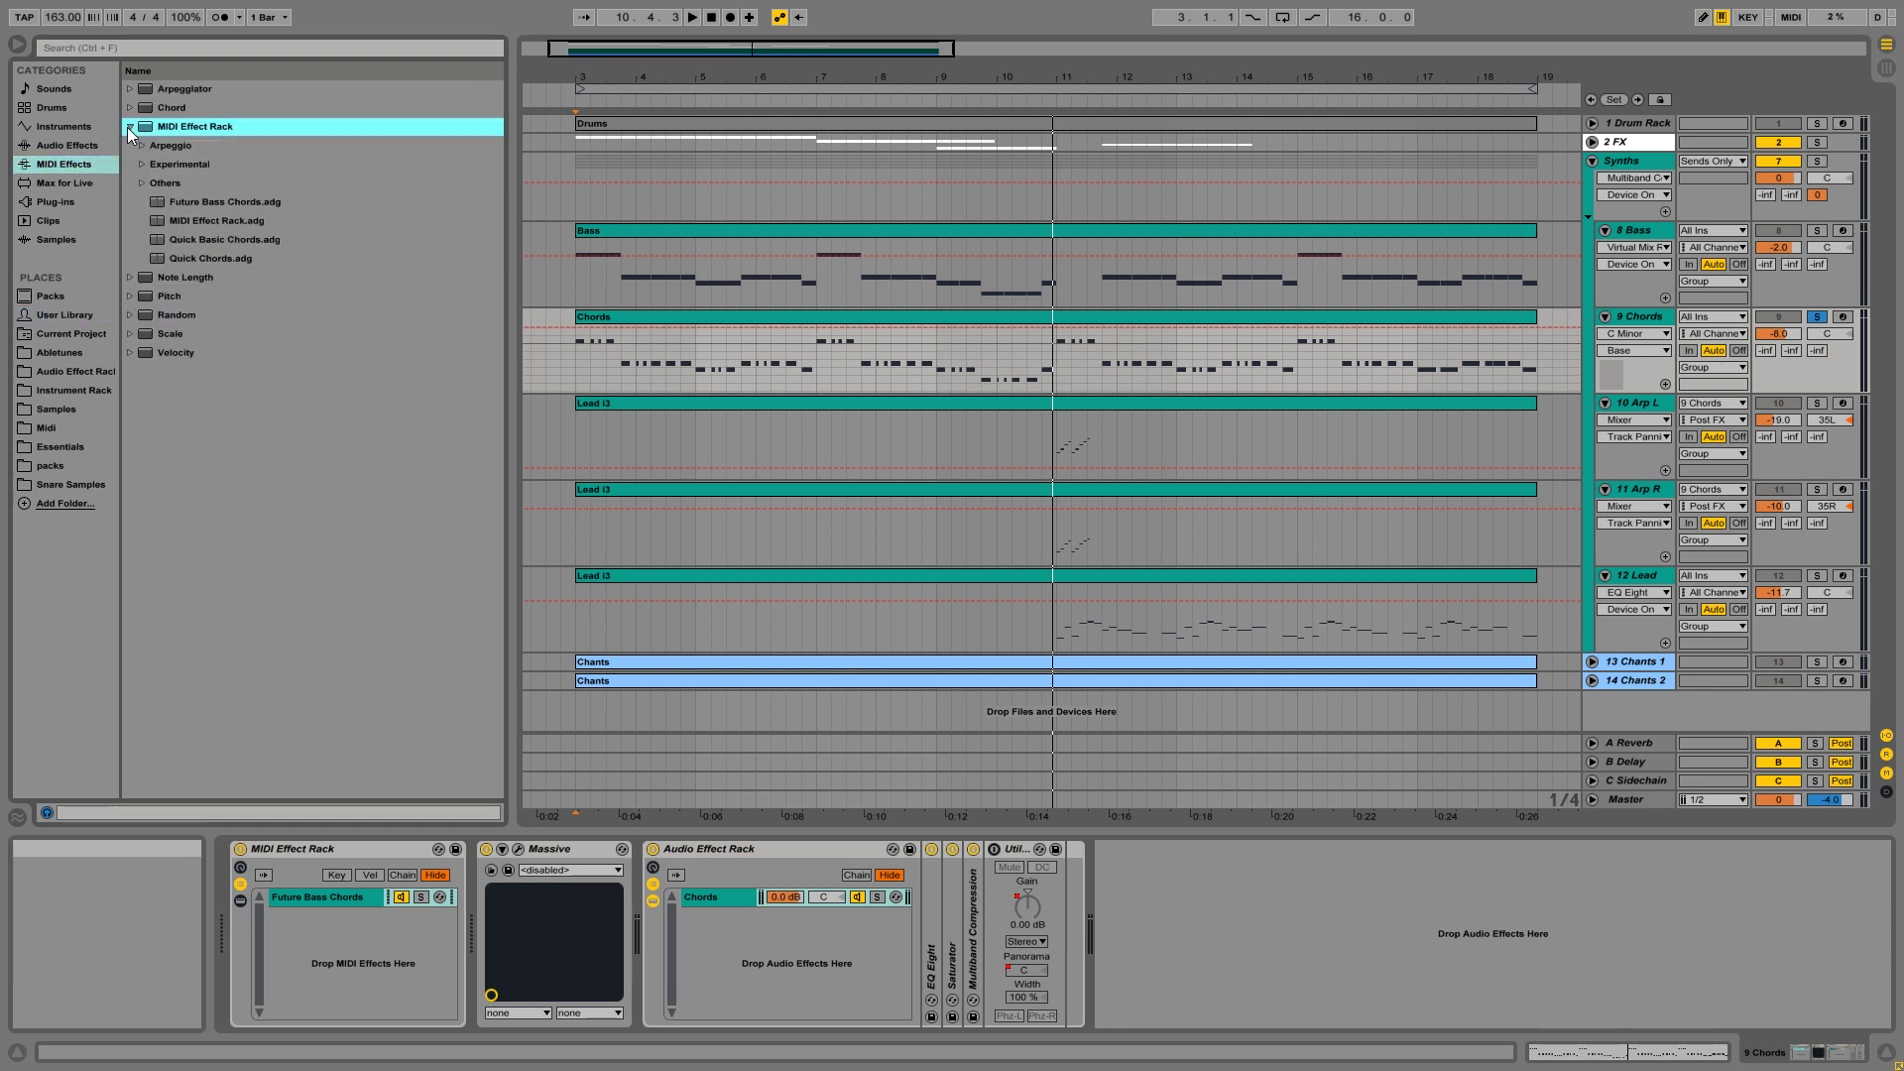
pyautogui.click(210, 205)
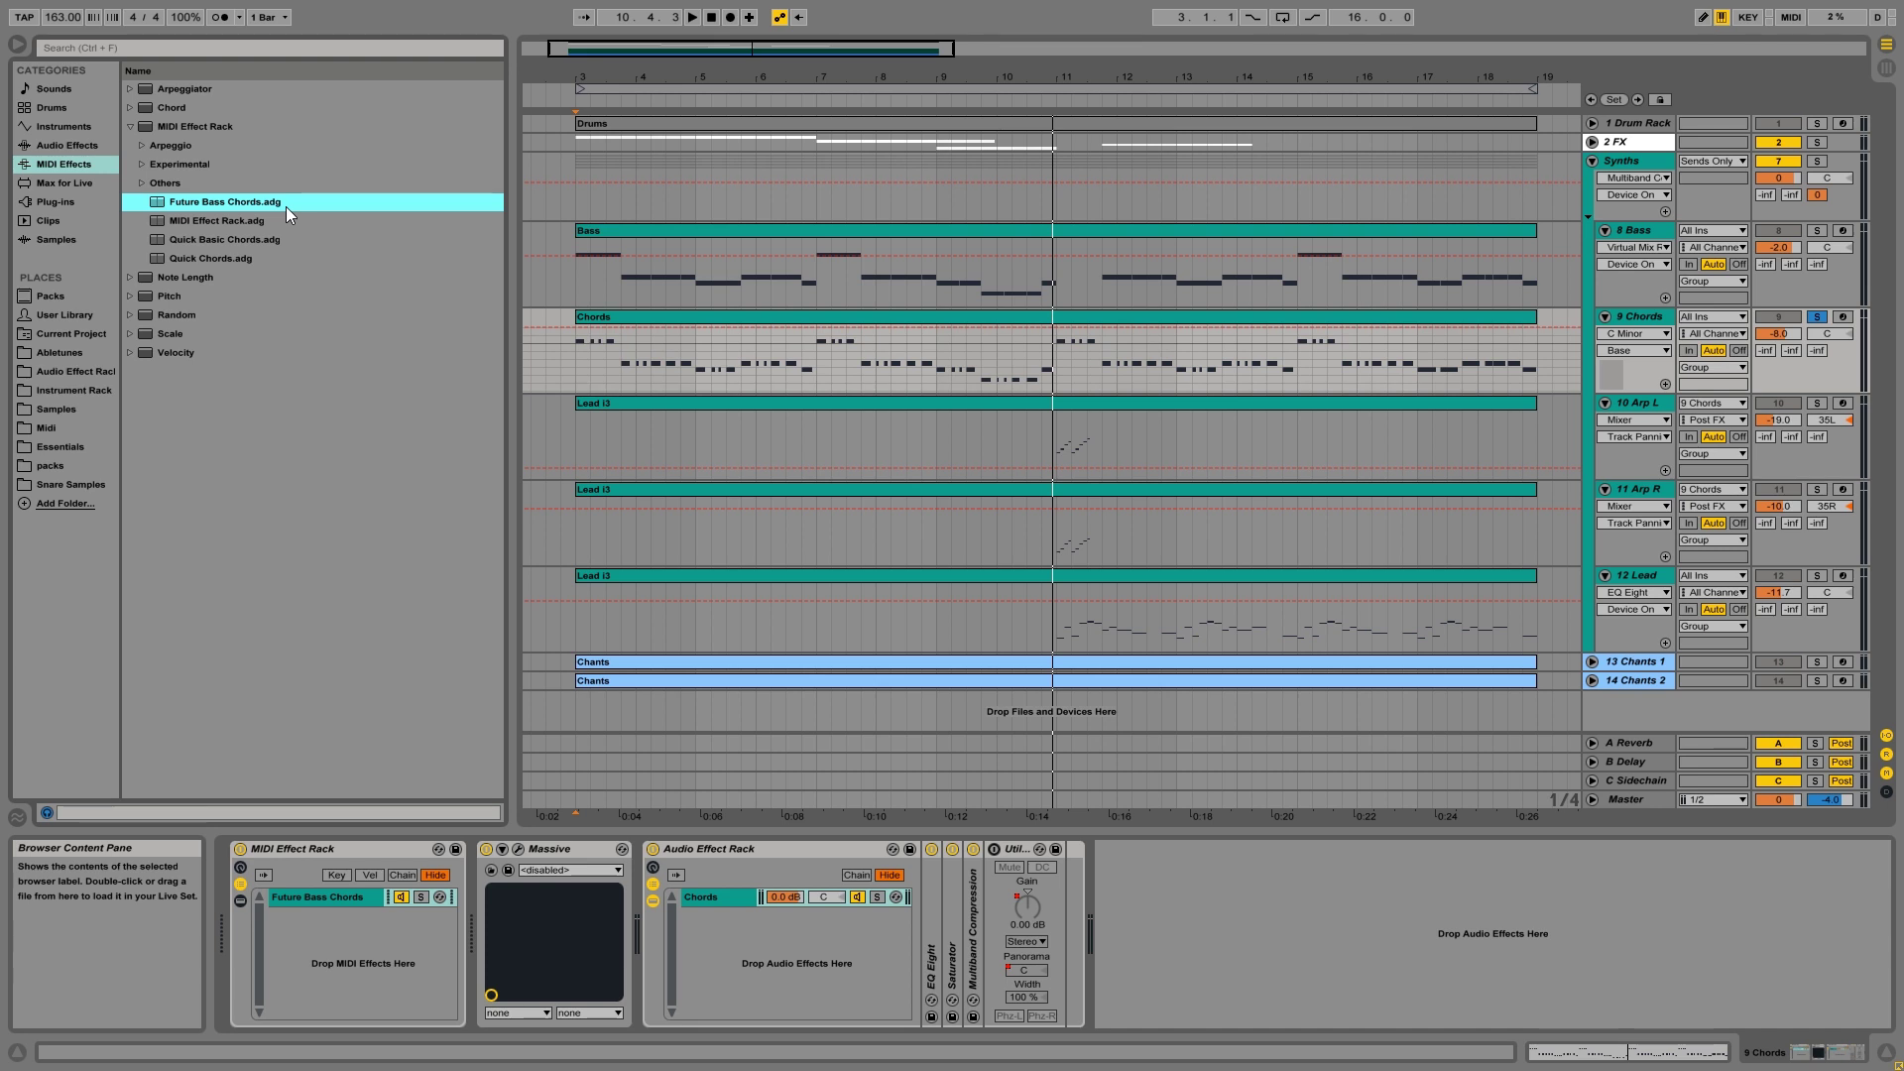
# - Show the Chord Shift 4 automation lane on the Chords track and play from bar 11
pyautogui.click(77, 316)
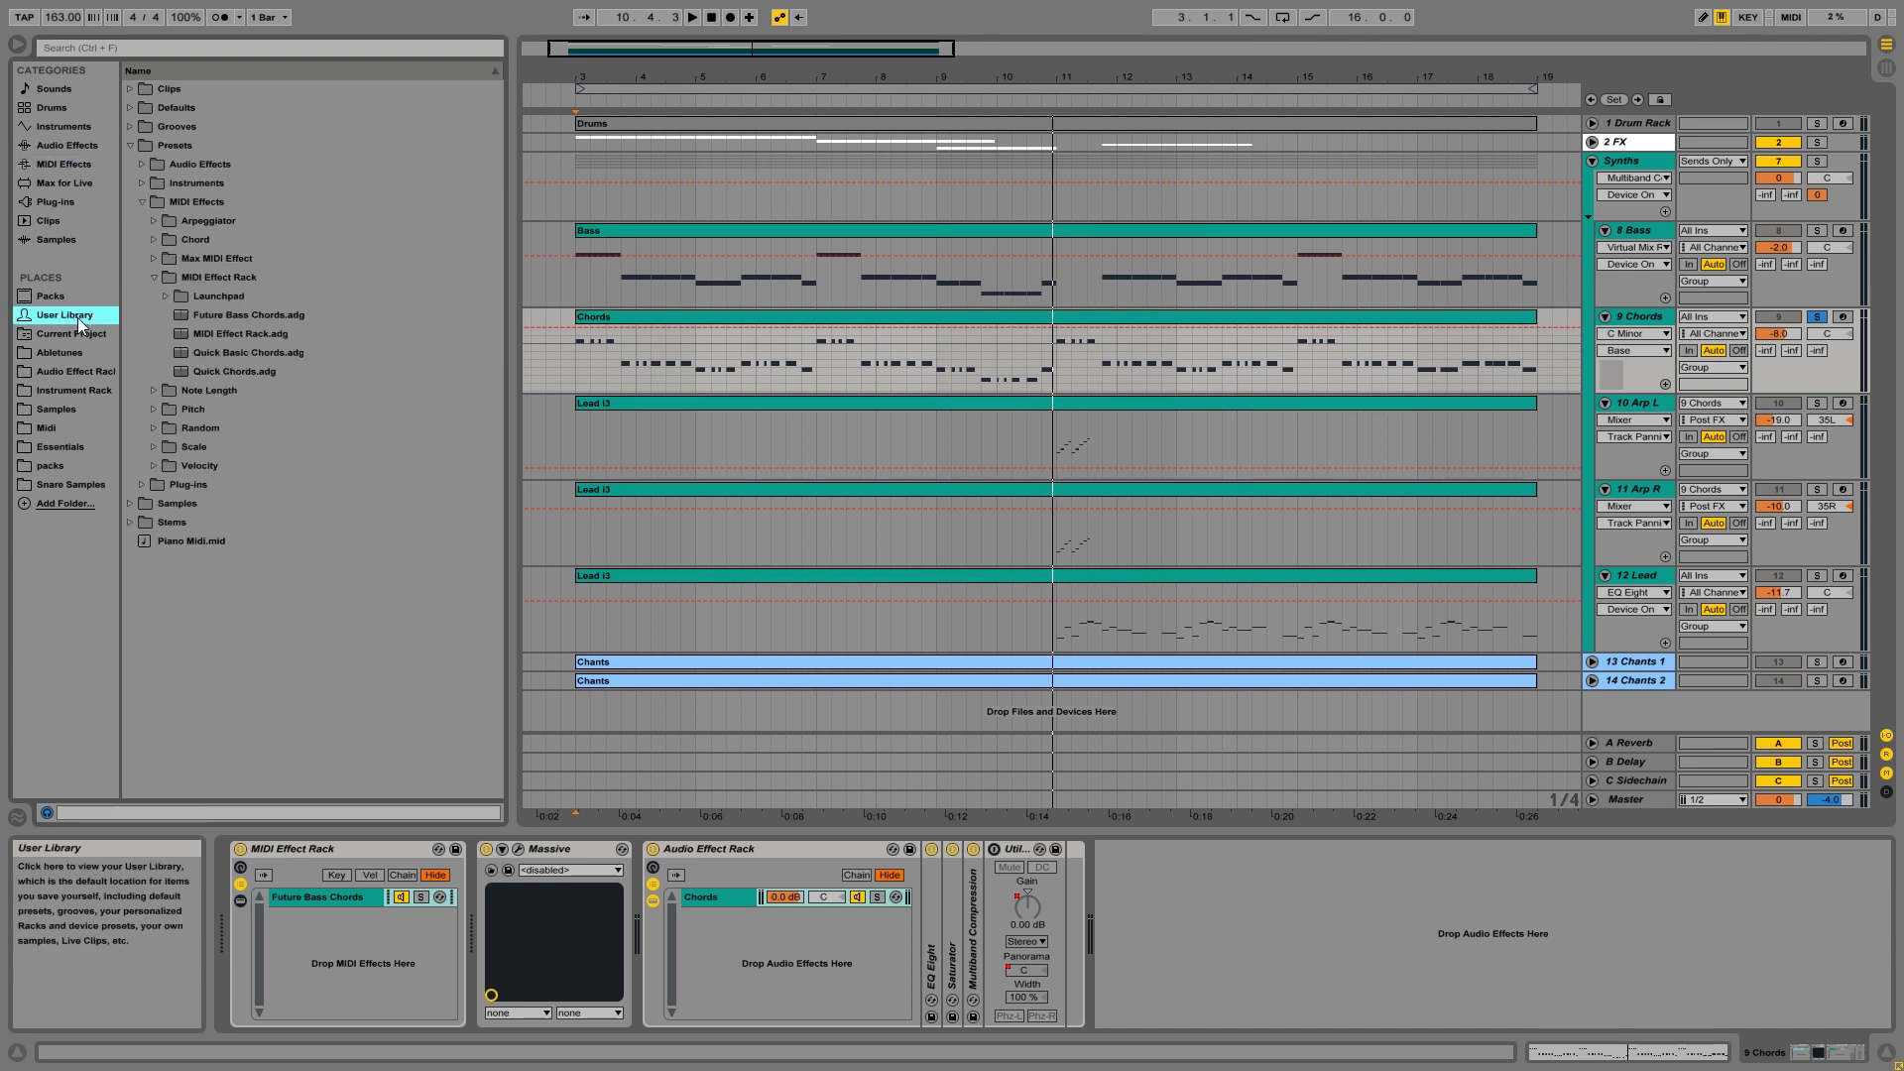
pyautogui.click(242, 901)
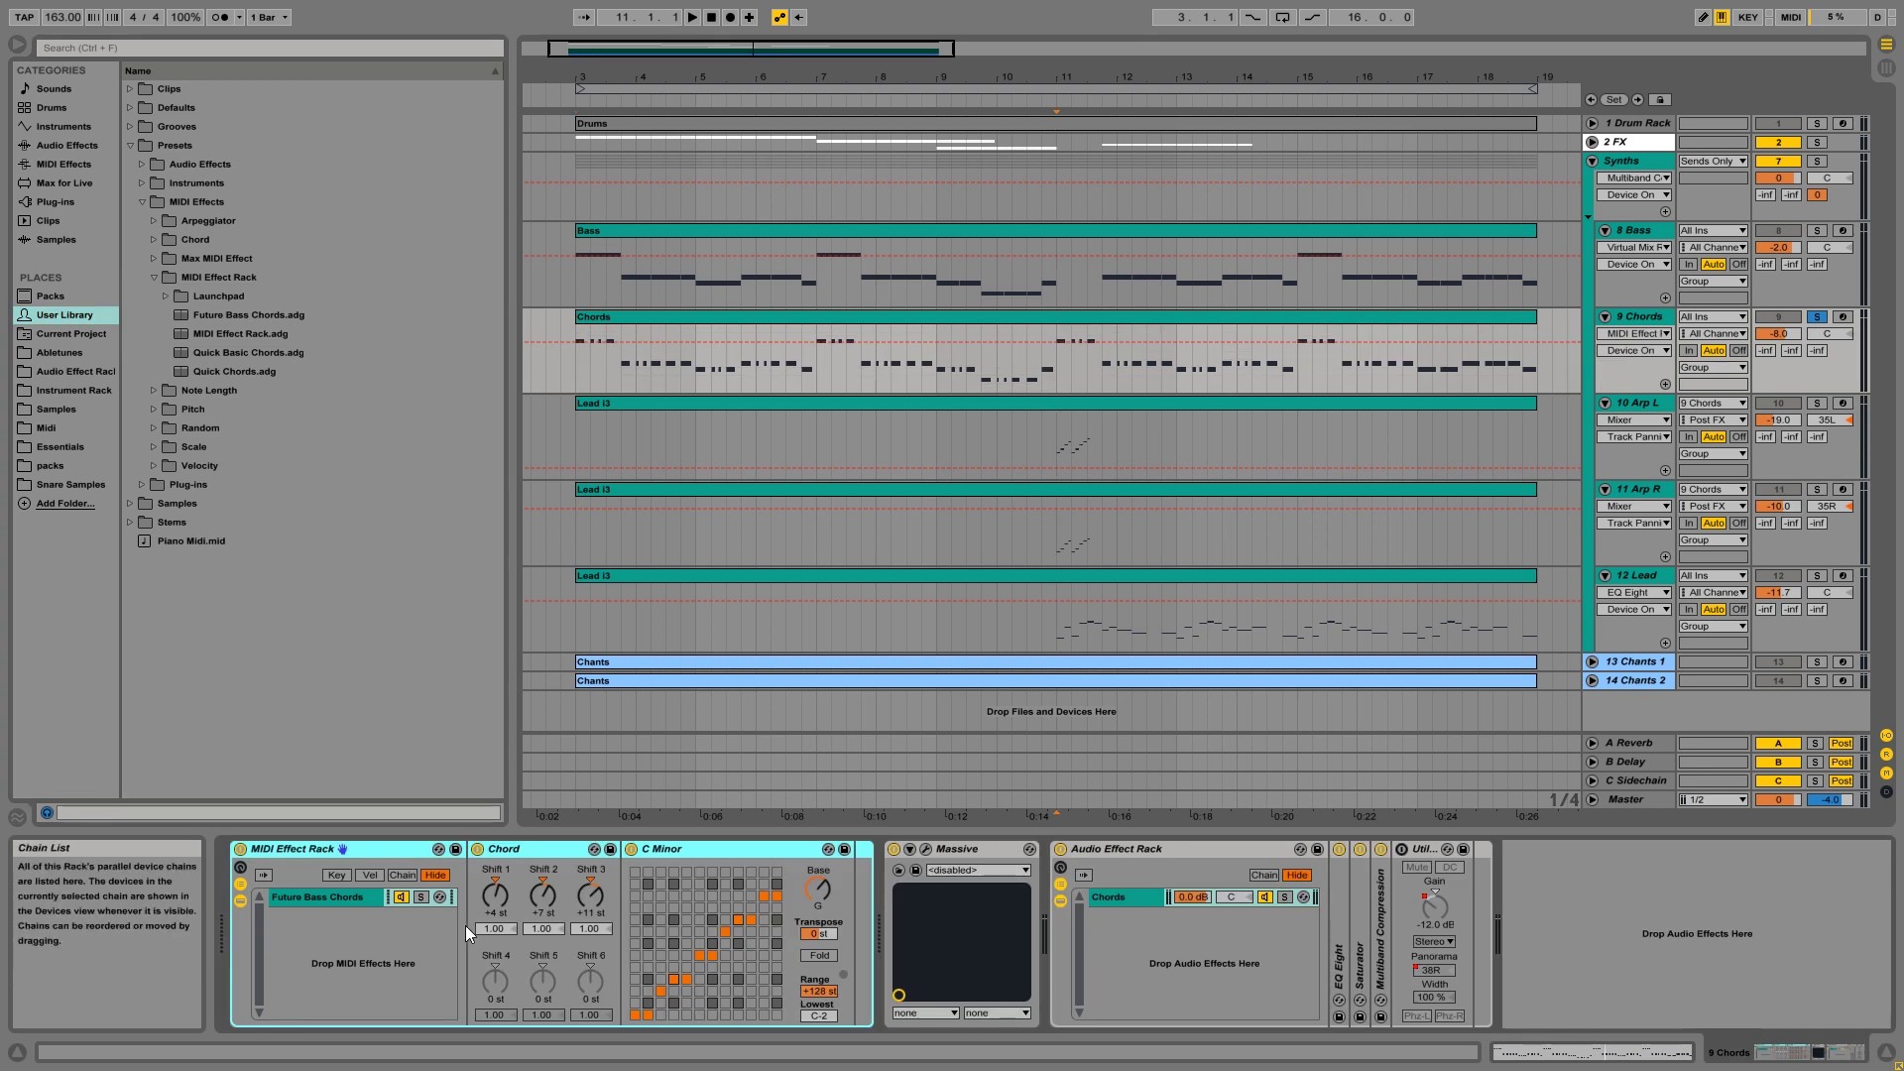
pyautogui.click(492, 982)
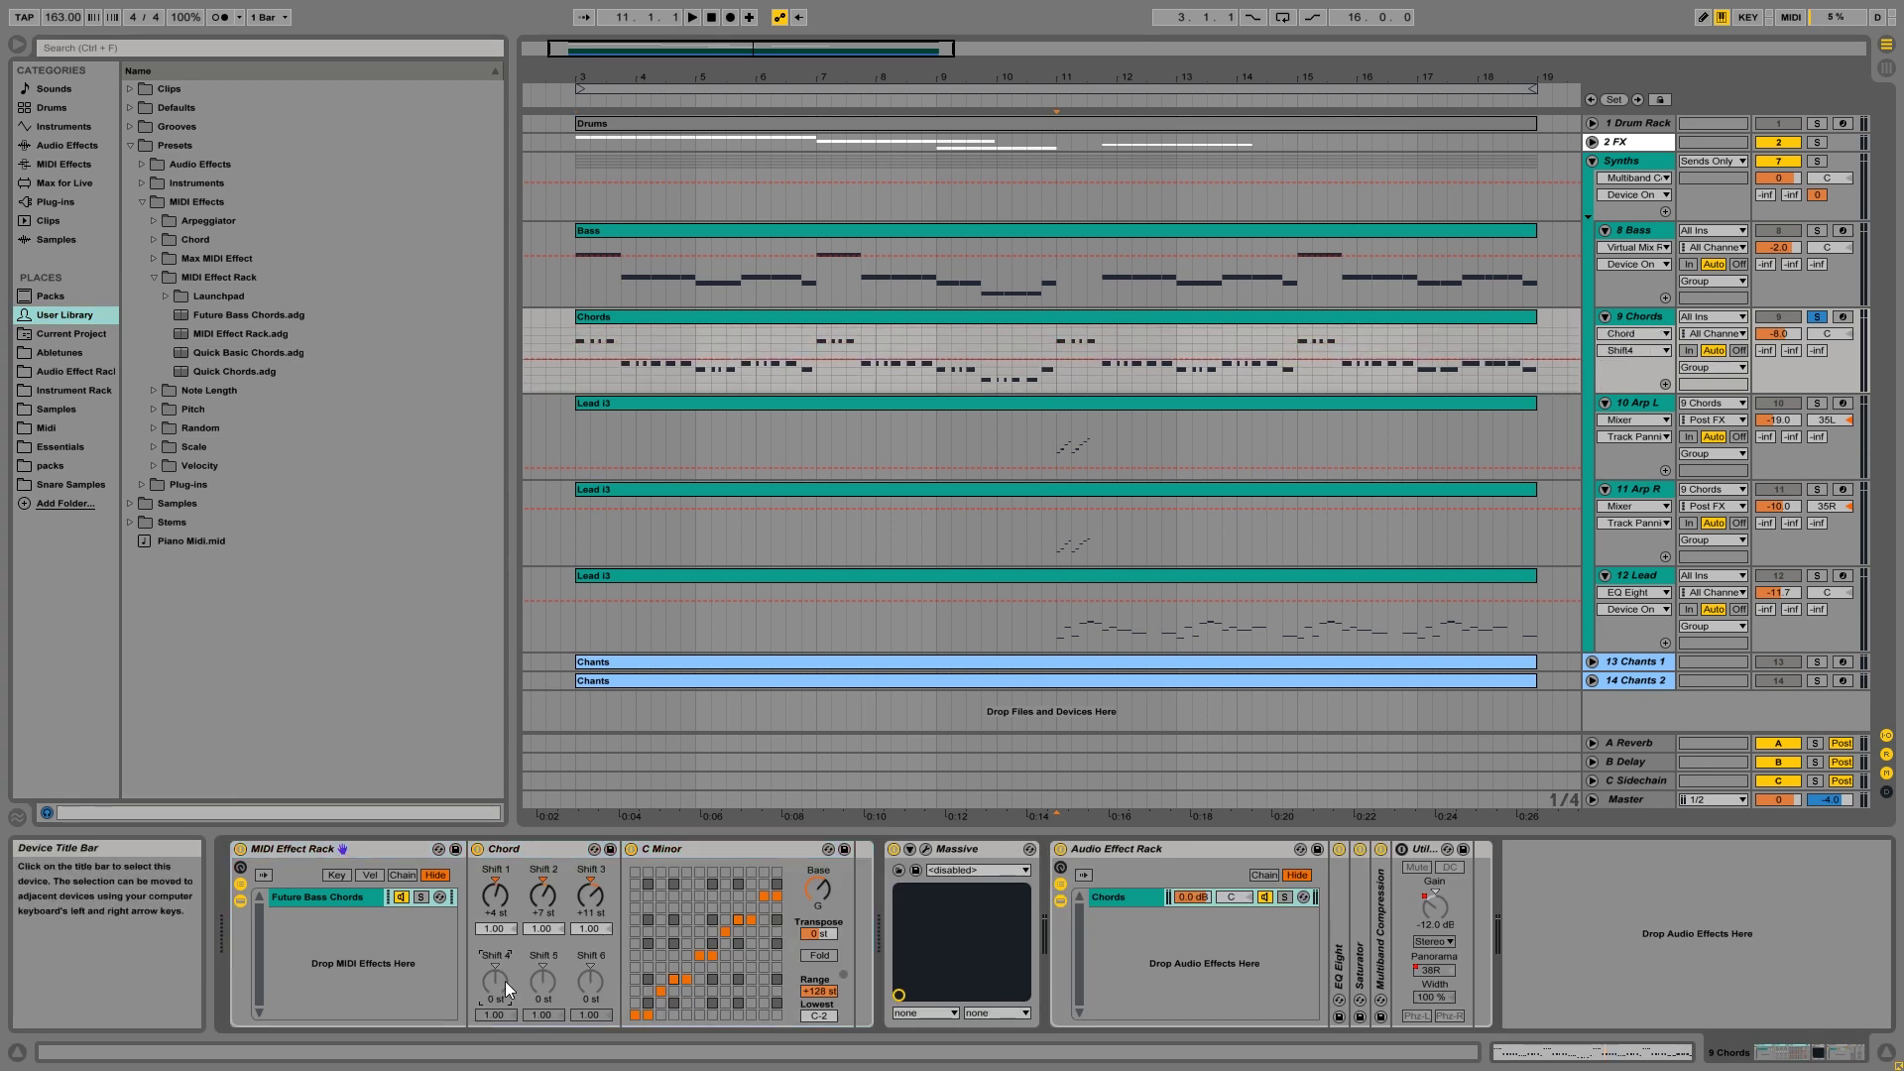
pyautogui.click(1055, 392)
pyautogui.press('space')
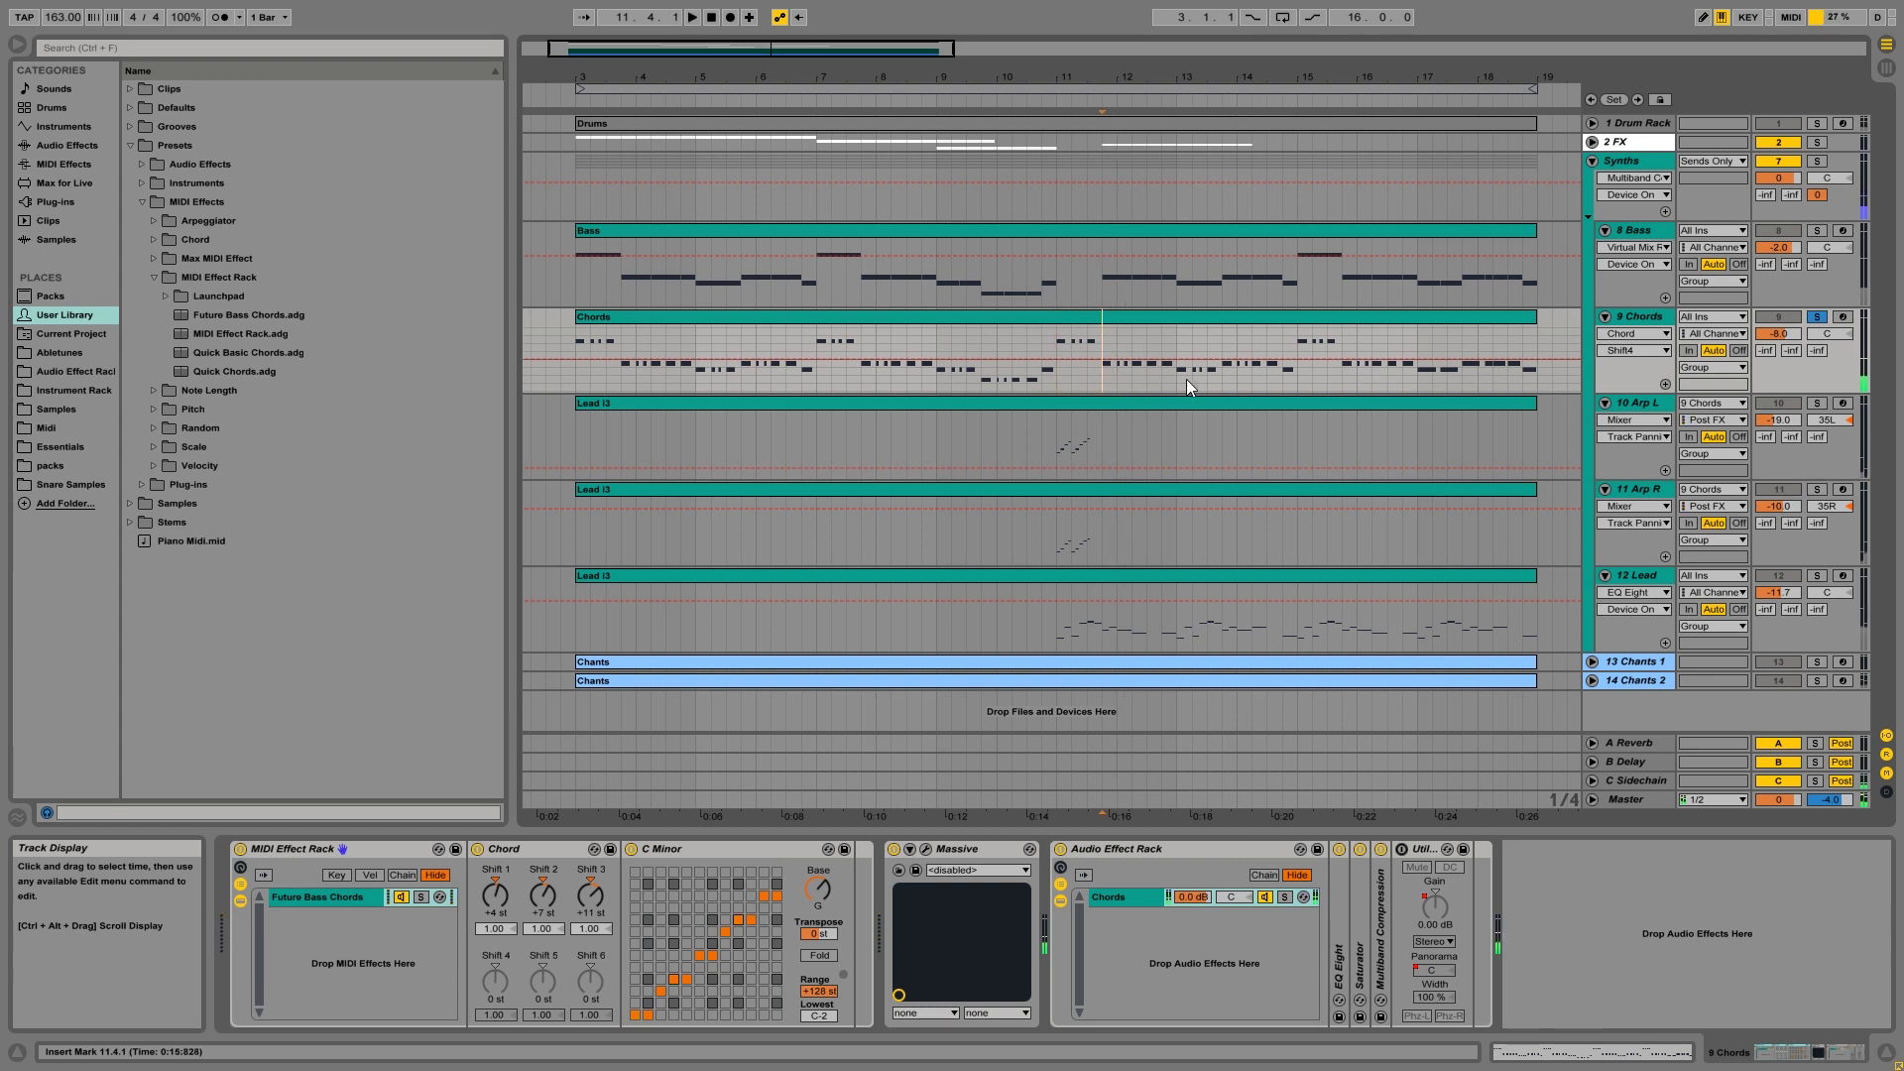
# - Raise the Shift 4 automation to +14 st across bars 11.4 to 19
pyautogui.keyDown('shift'); pyautogui.click(1539, 378); pyautogui.keyUp('shift')
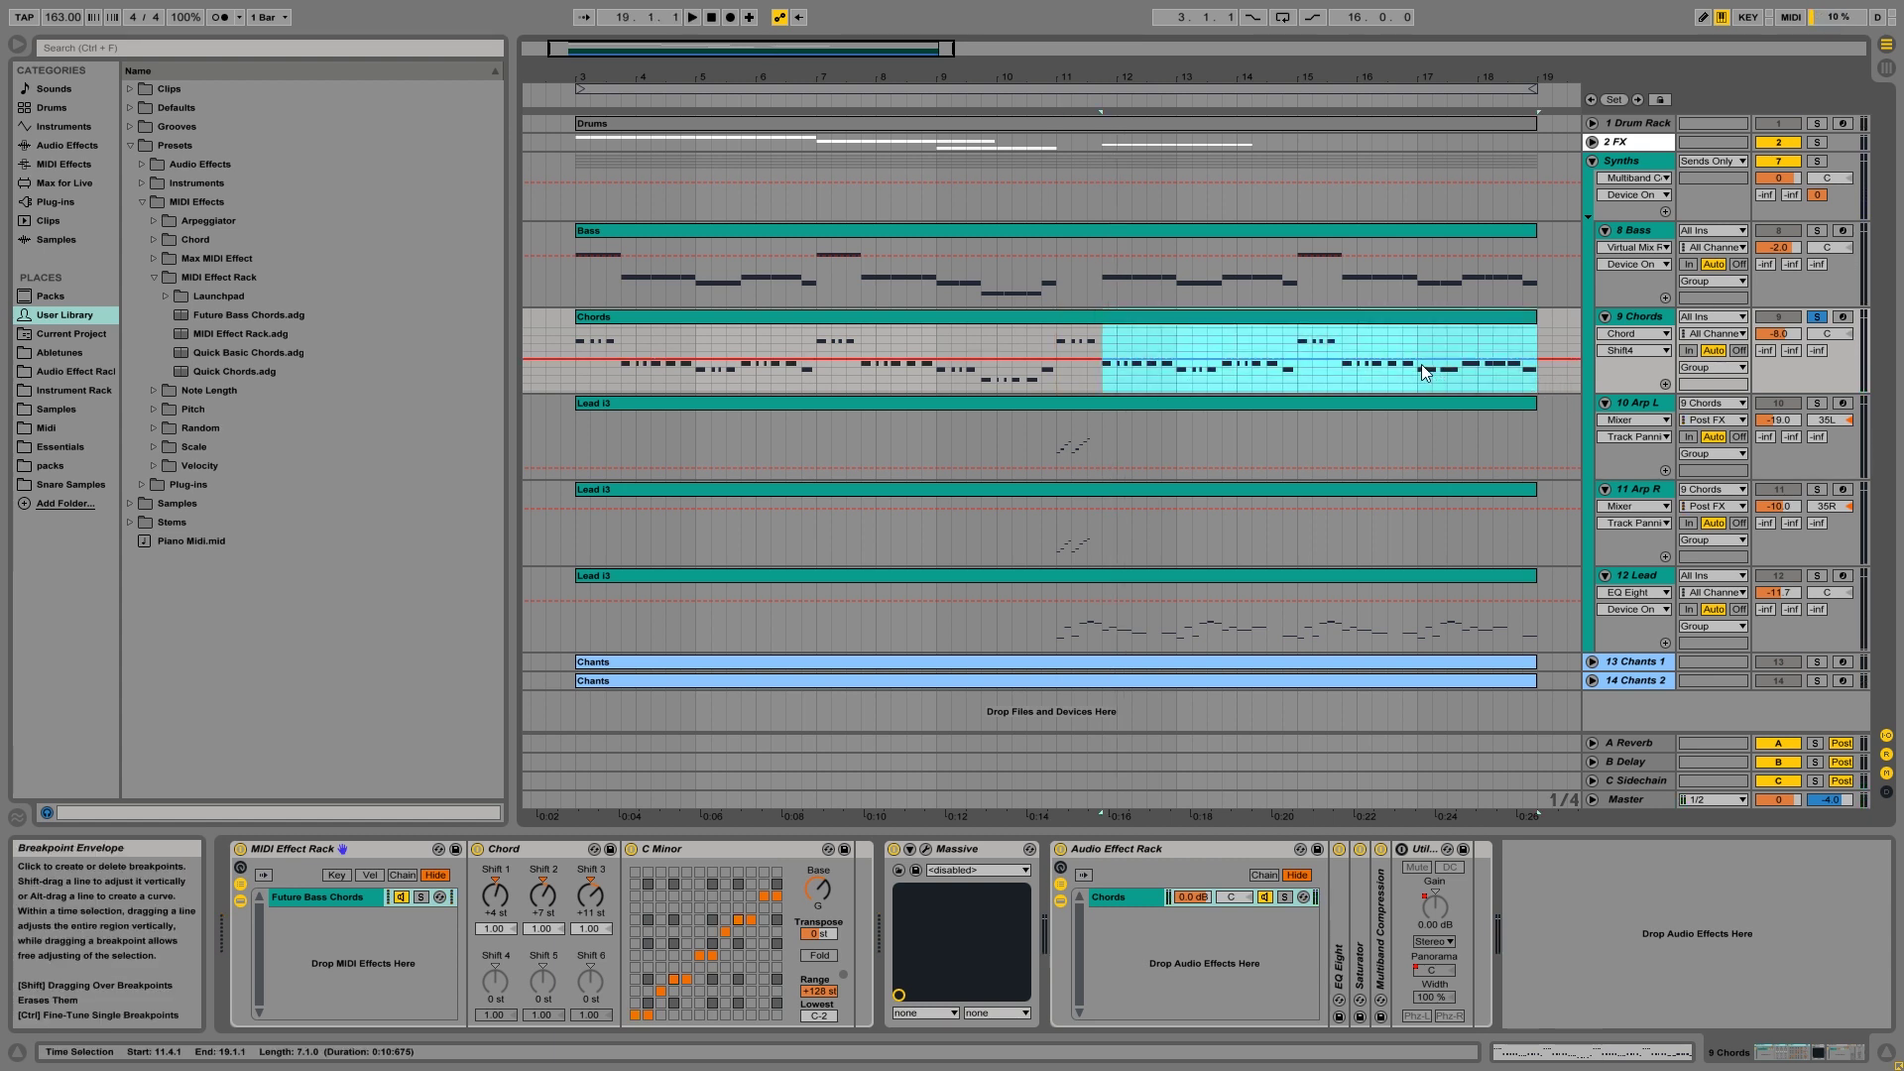
pyautogui.moveTo(1422, 364); pyautogui.dragTo(1420, 393)
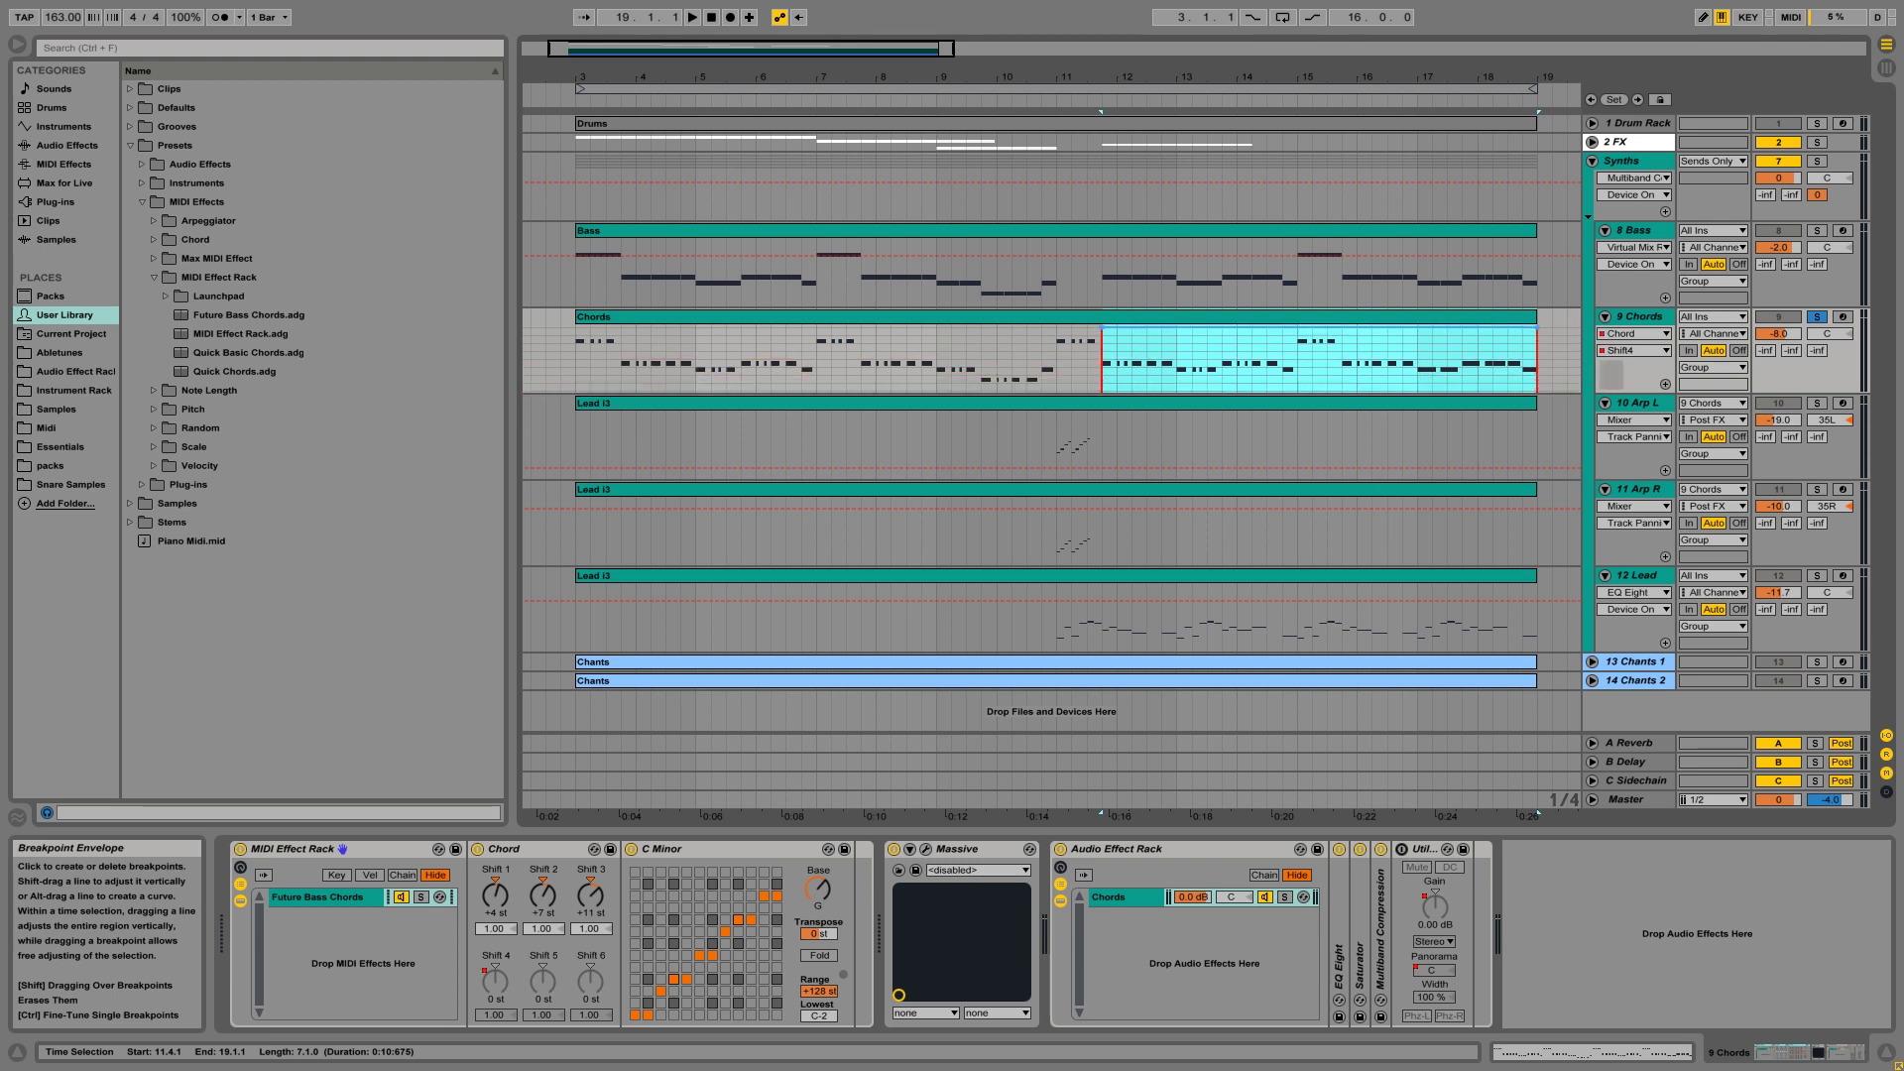
pyautogui.click(1327, 365)
pyautogui.moveTo(1307, 377); pyautogui.dragTo(1306, 383)
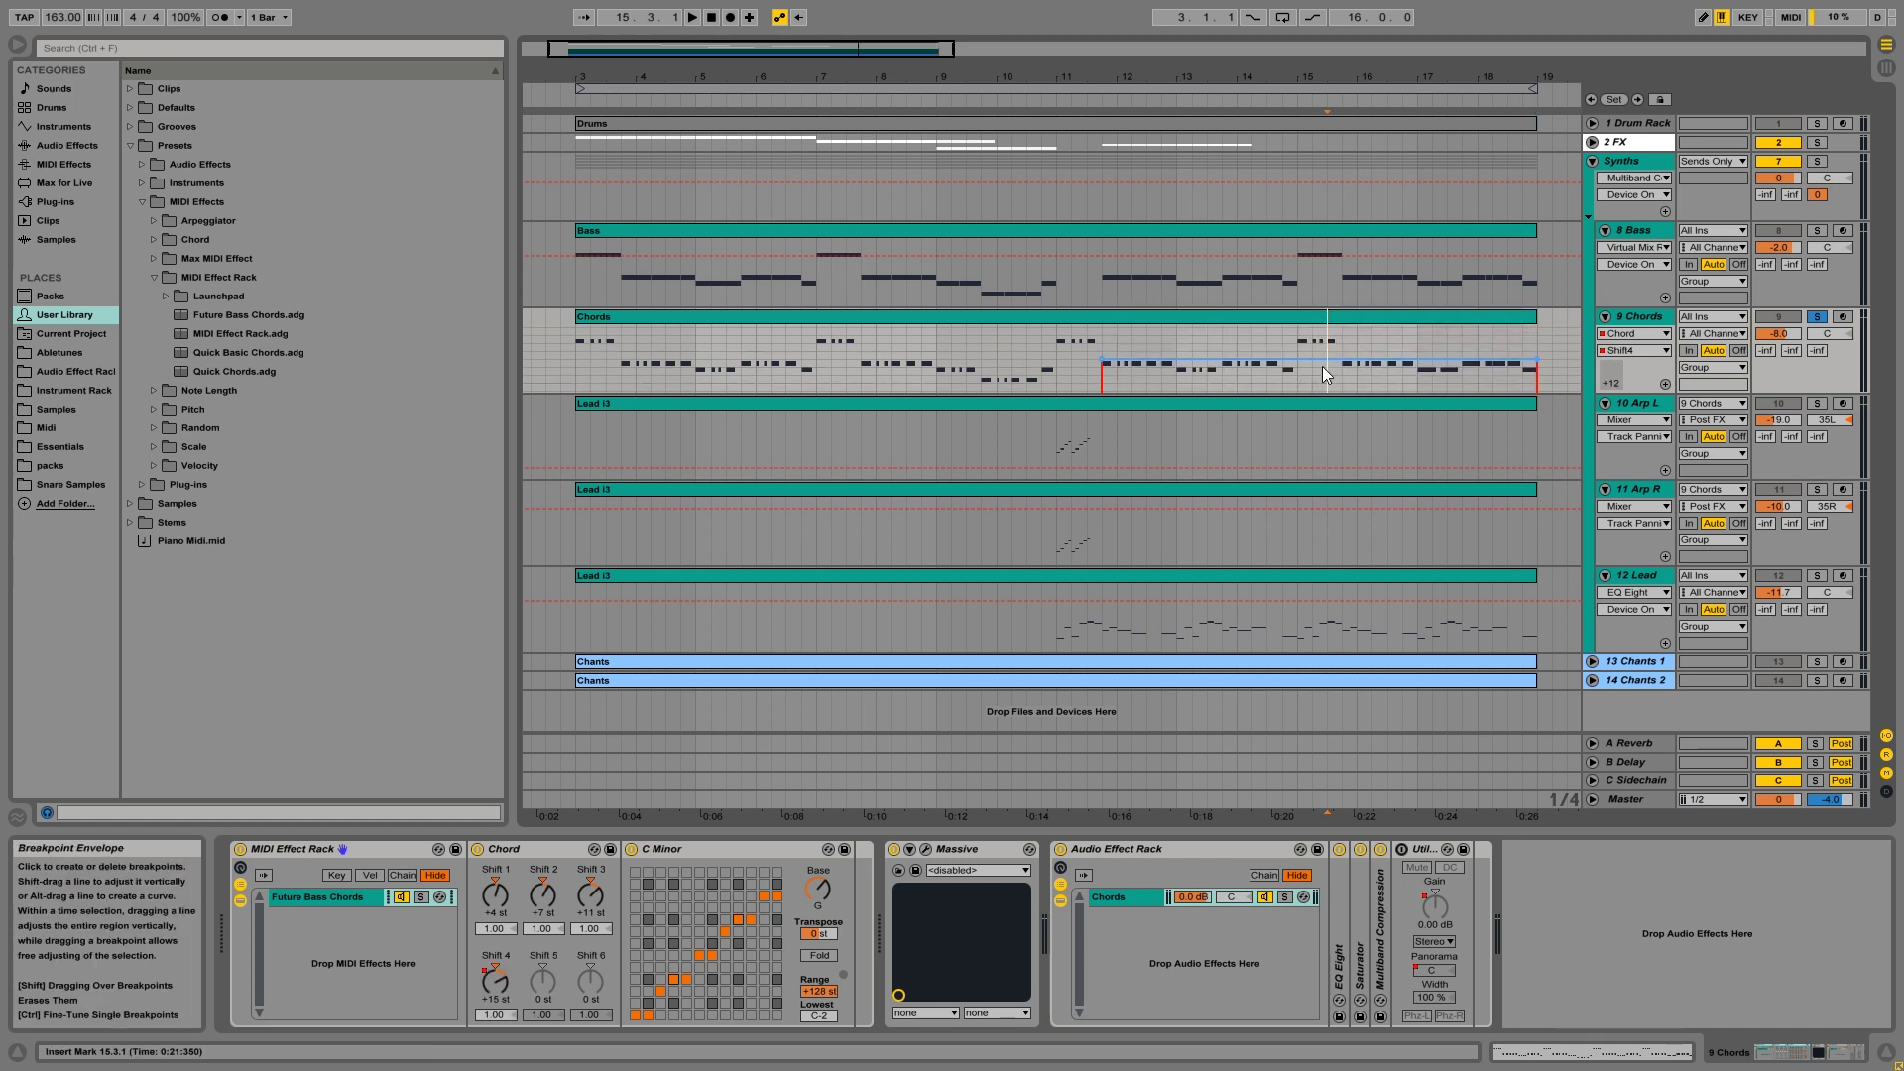
pyautogui.moveTo(1080, 358); pyautogui.dragTo(1059, 377)
pyautogui.click(1058, 377)
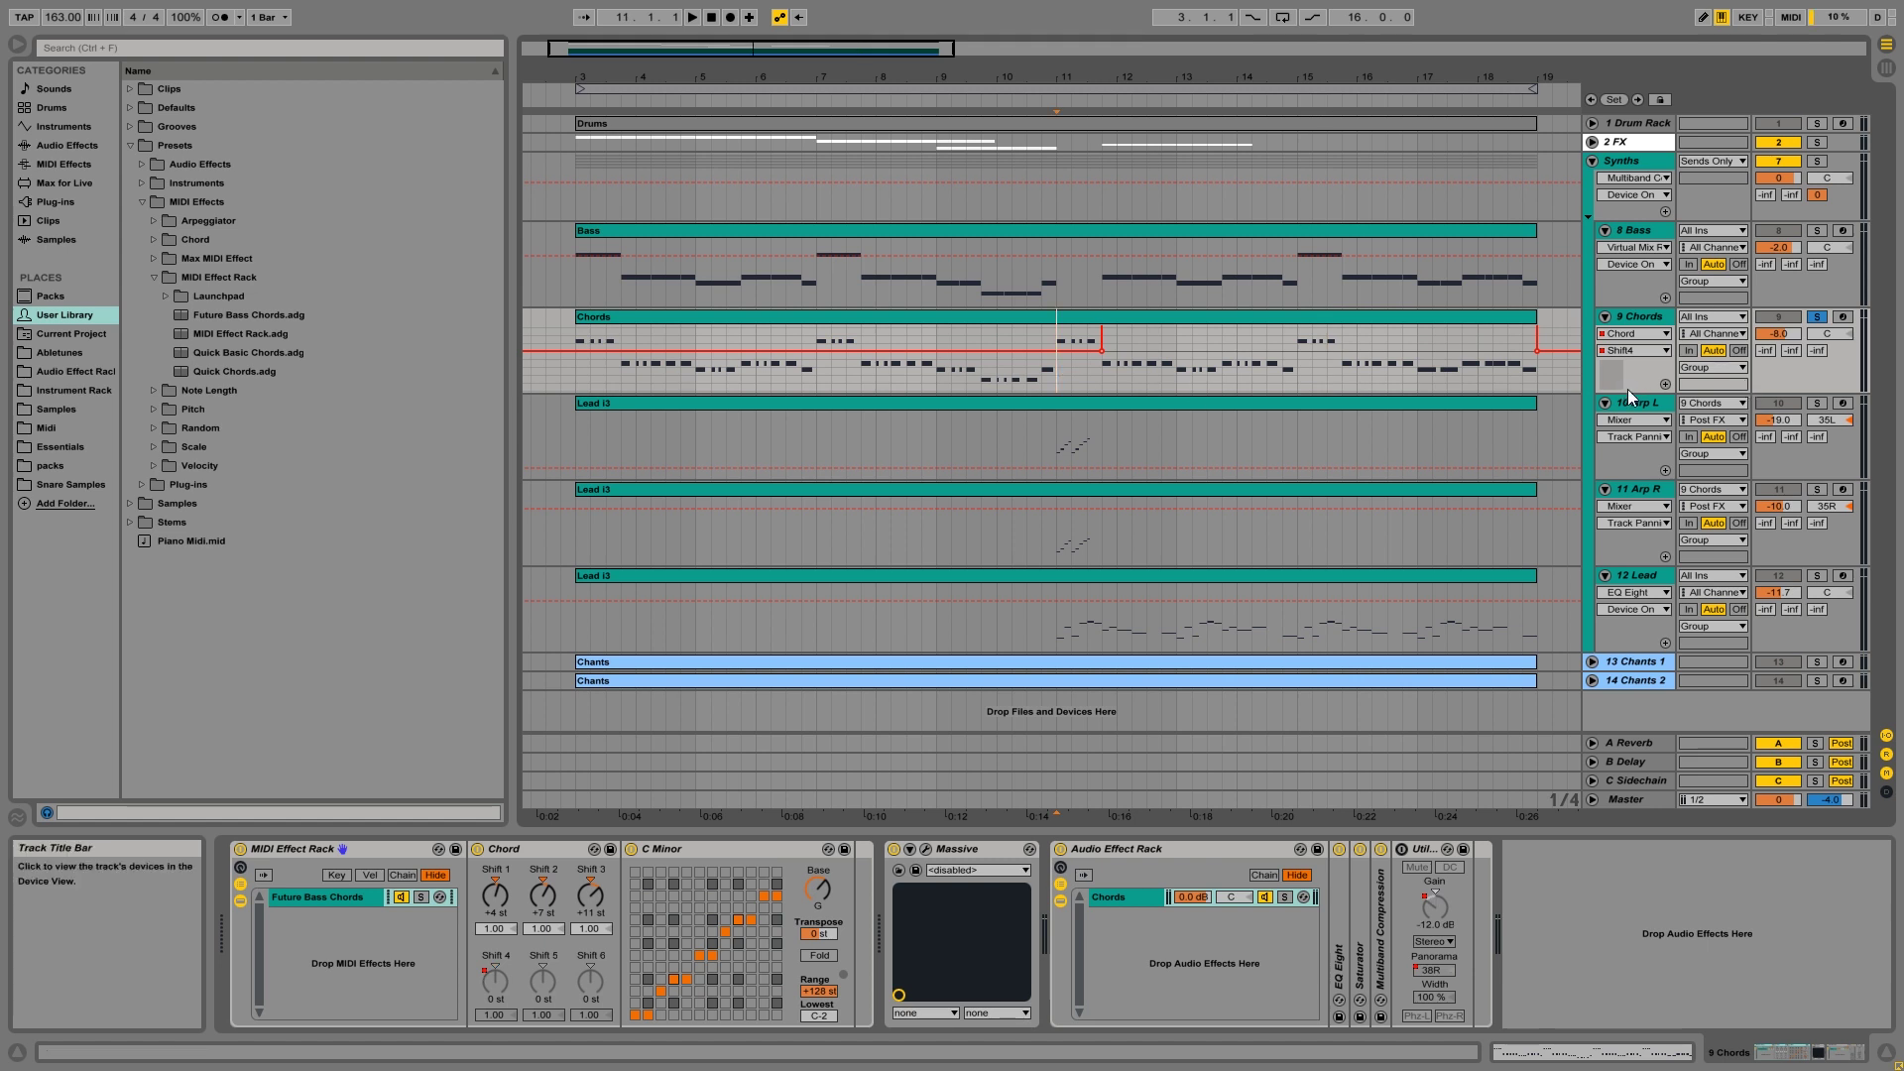
# - Enlarge the 9 Chords lane and raise the Shift 4 envelope with breakpoints across bars 13–15
pyautogui.moveTo(1627, 392); pyautogui.dragTo(1645, 503)
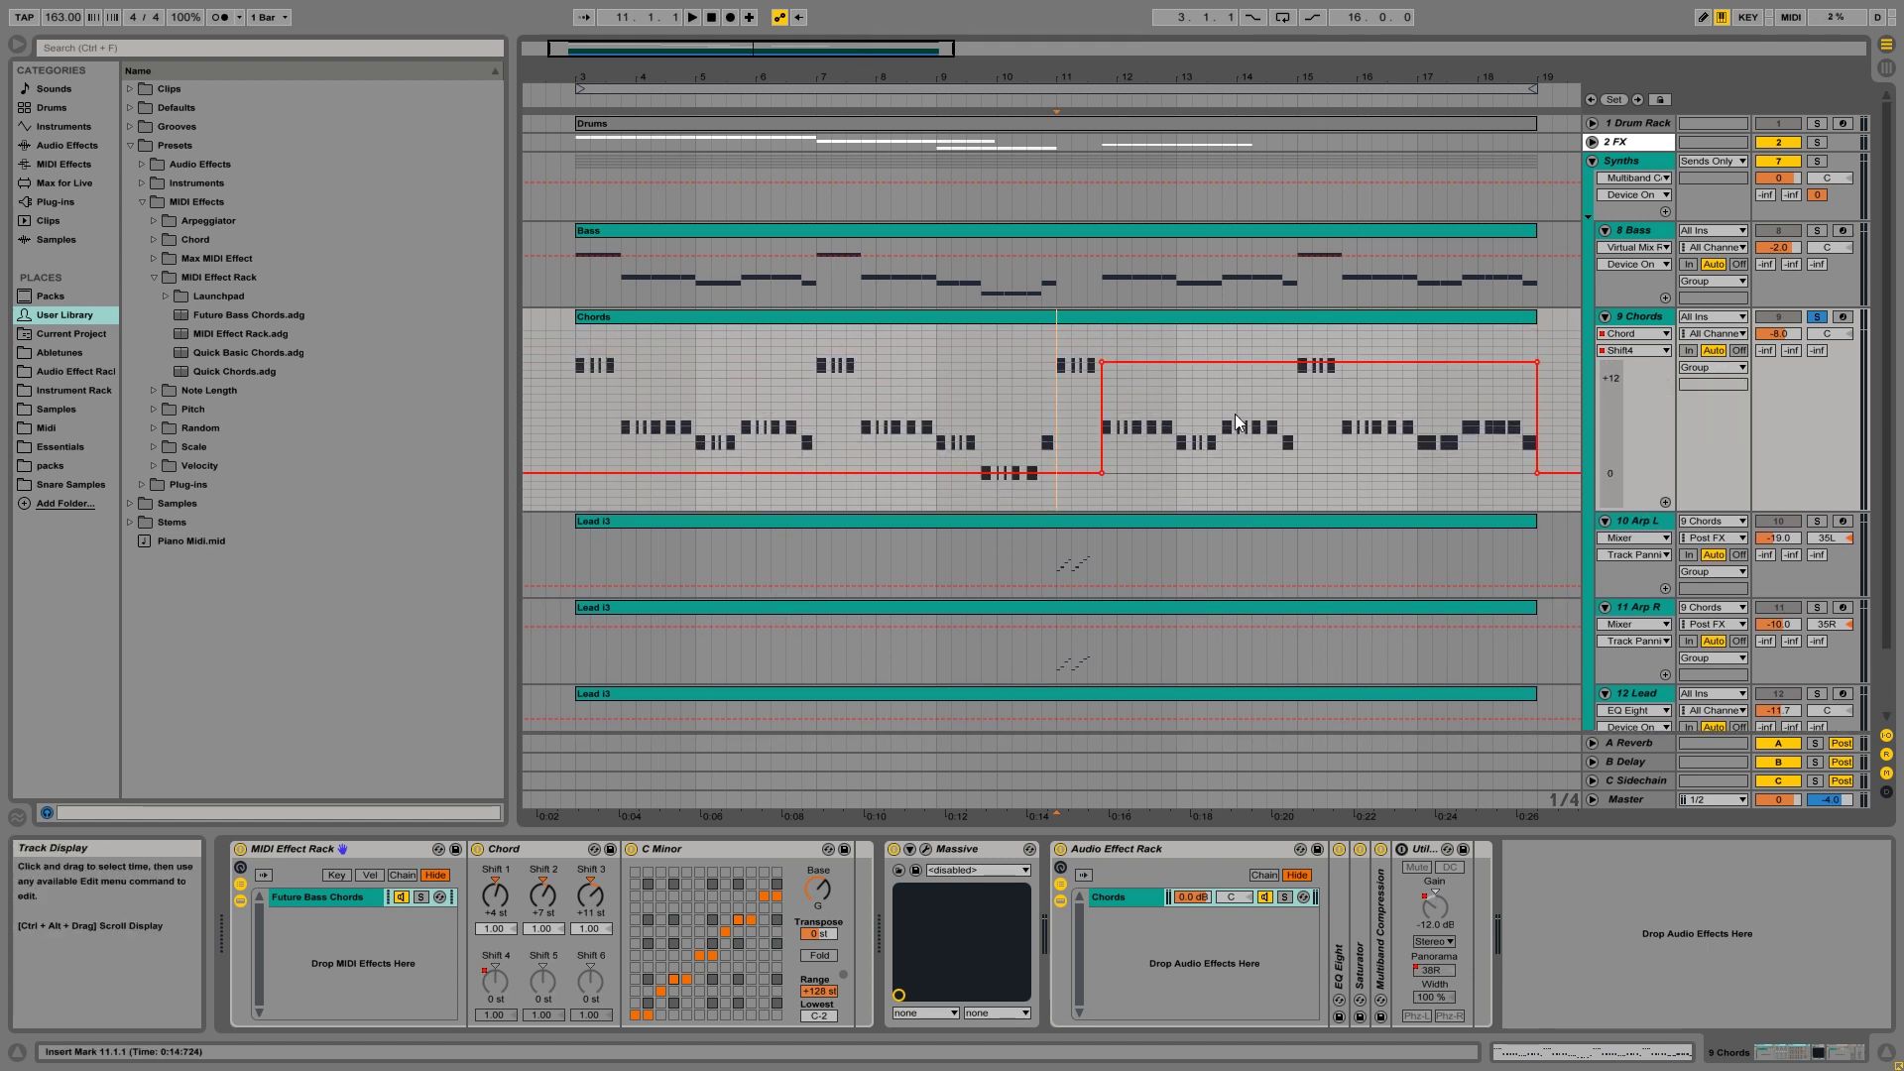
pyautogui.press('space')
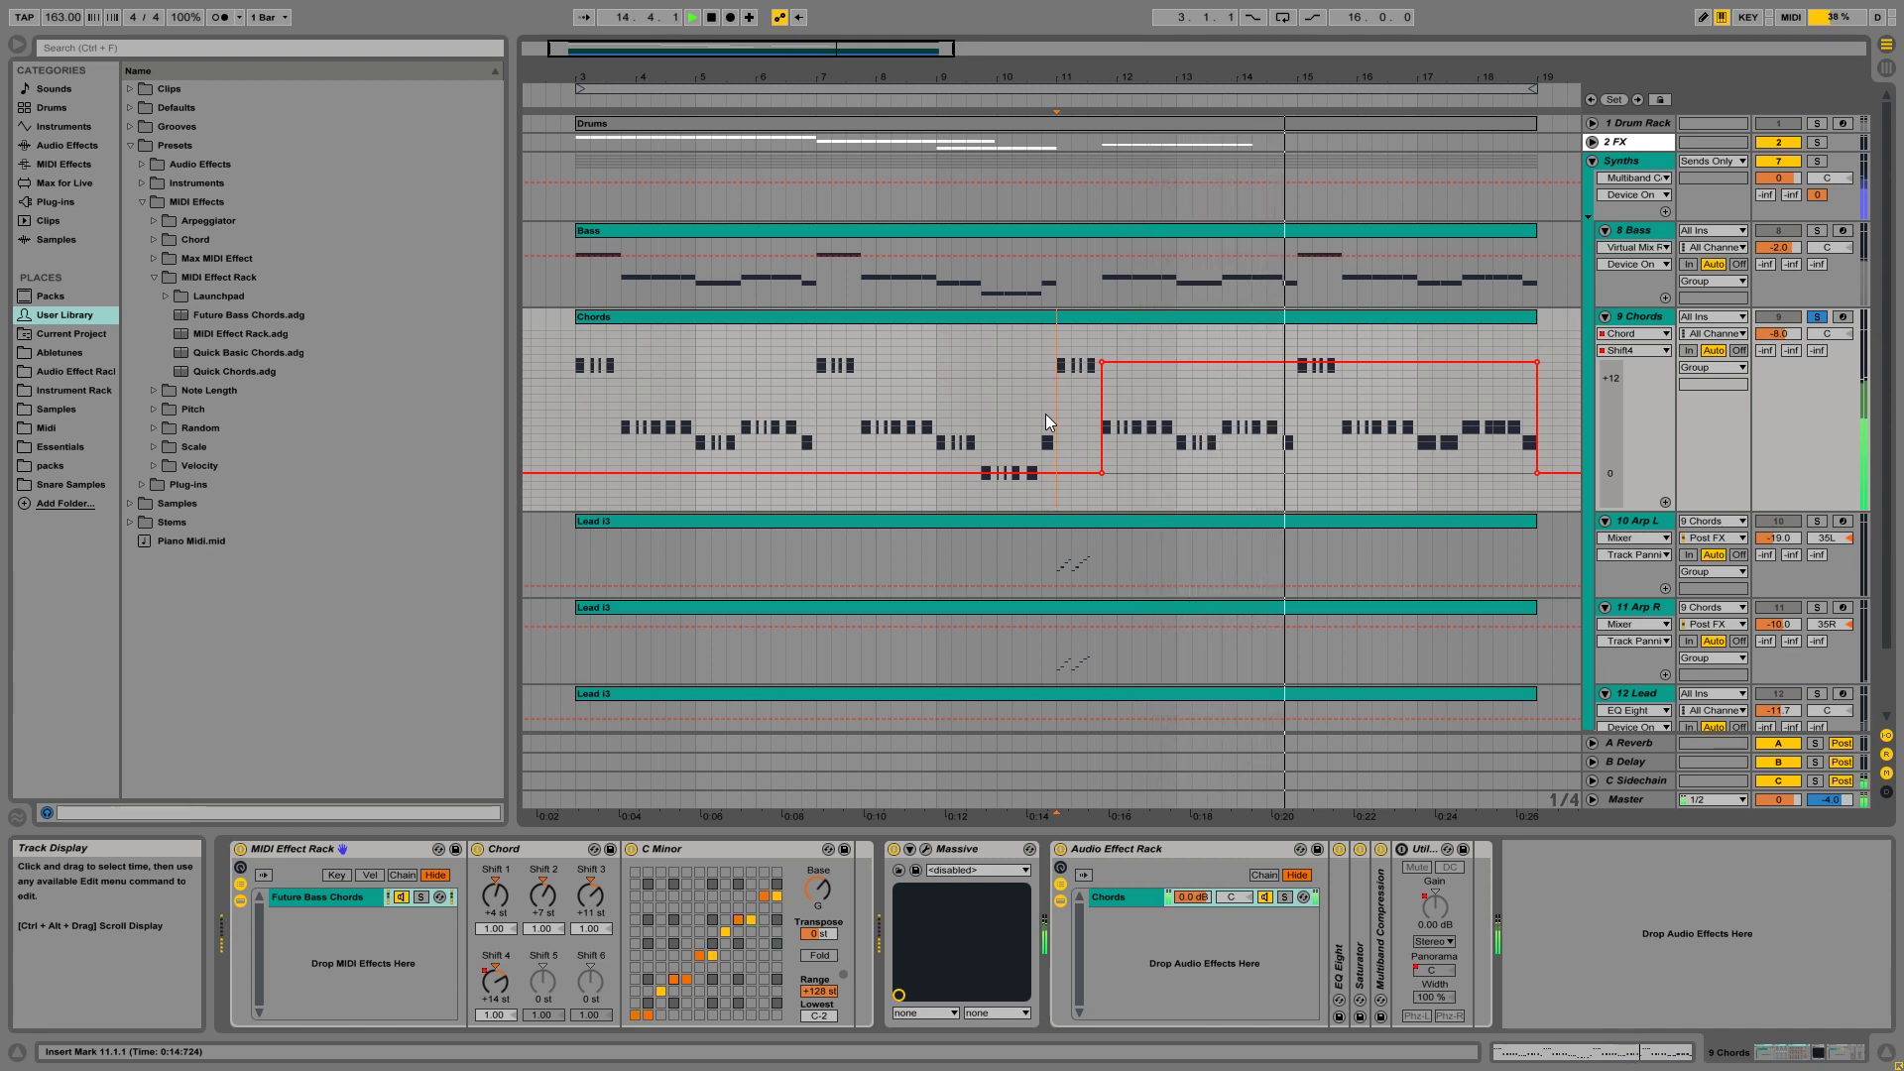
pyautogui.press('space')
pyautogui.moveTo(1177, 407); pyautogui.dragTo(1296, 430)
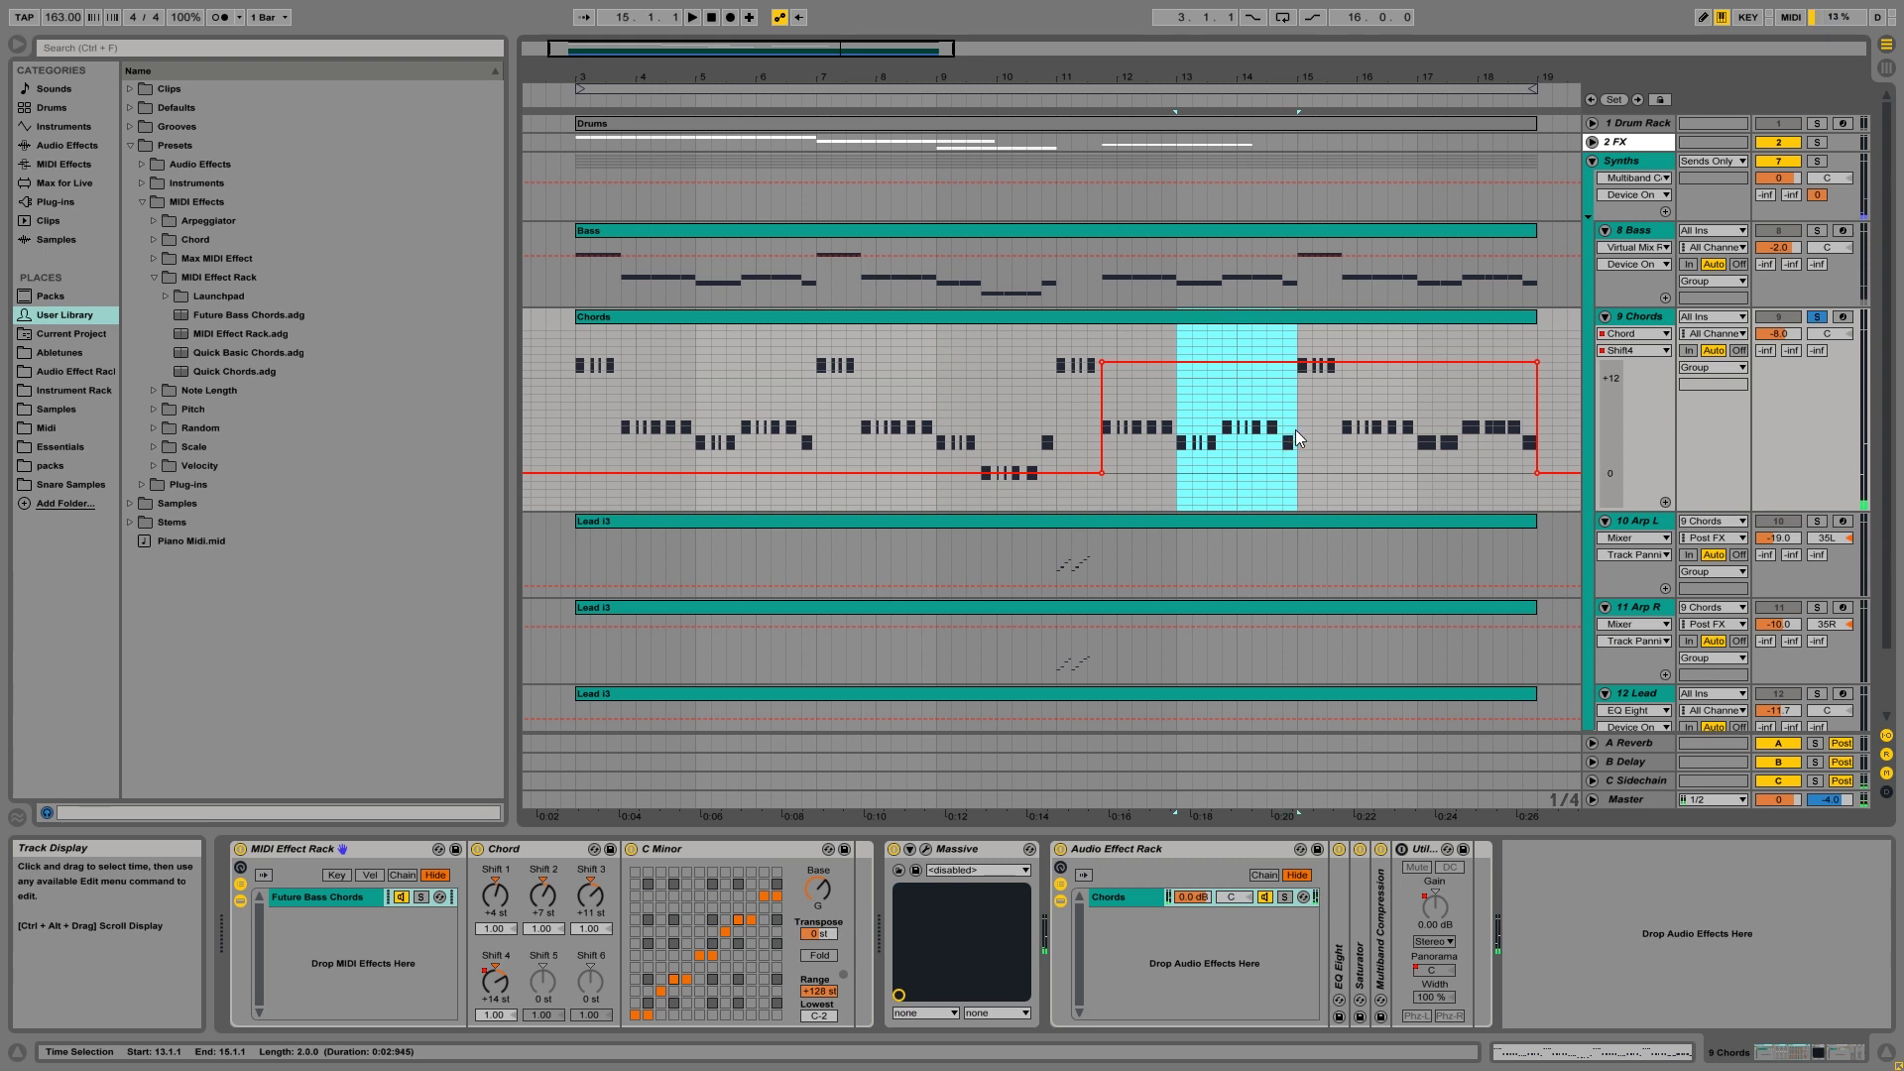
pyautogui.click(1228, 370)
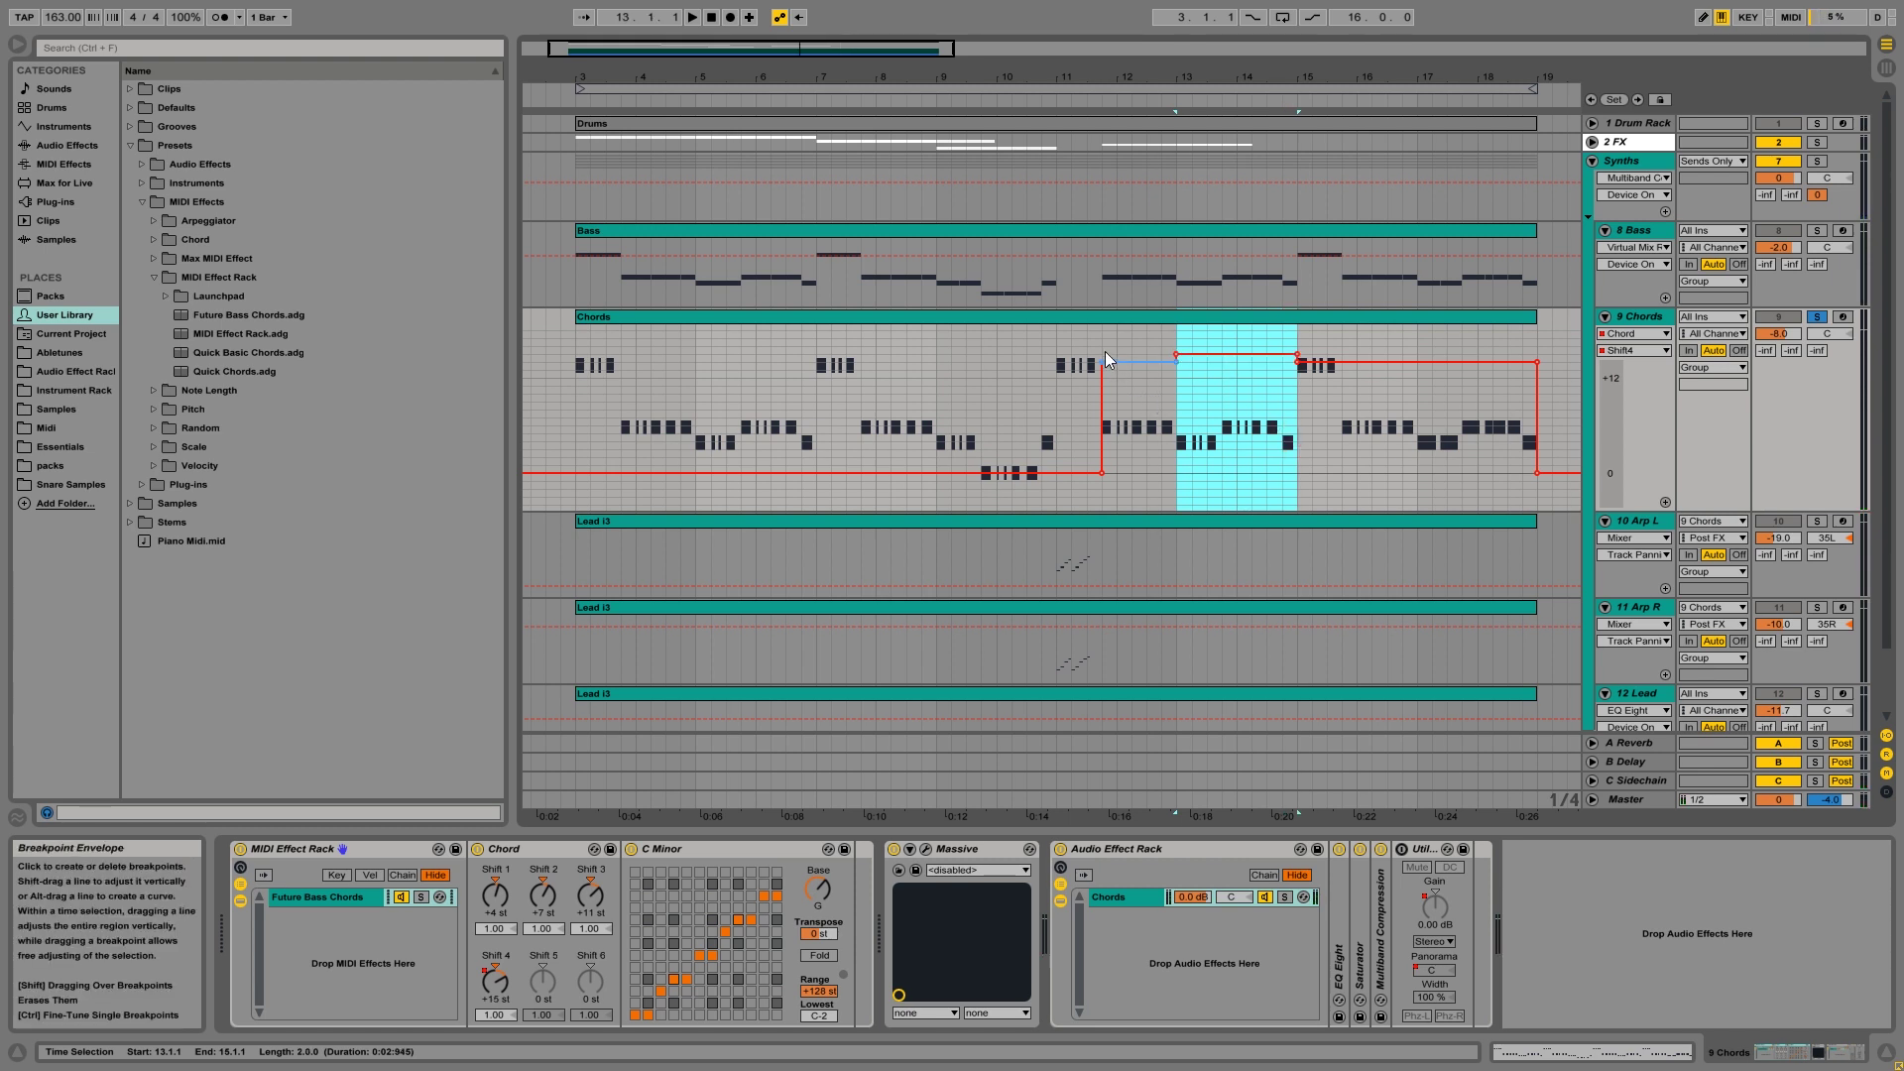
# - Audition from bar 11 and shape the envelope so Shift 4 drops back to 0 st at bar 17.4
pyautogui.click(1079, 369)
pyautogui.press('space')
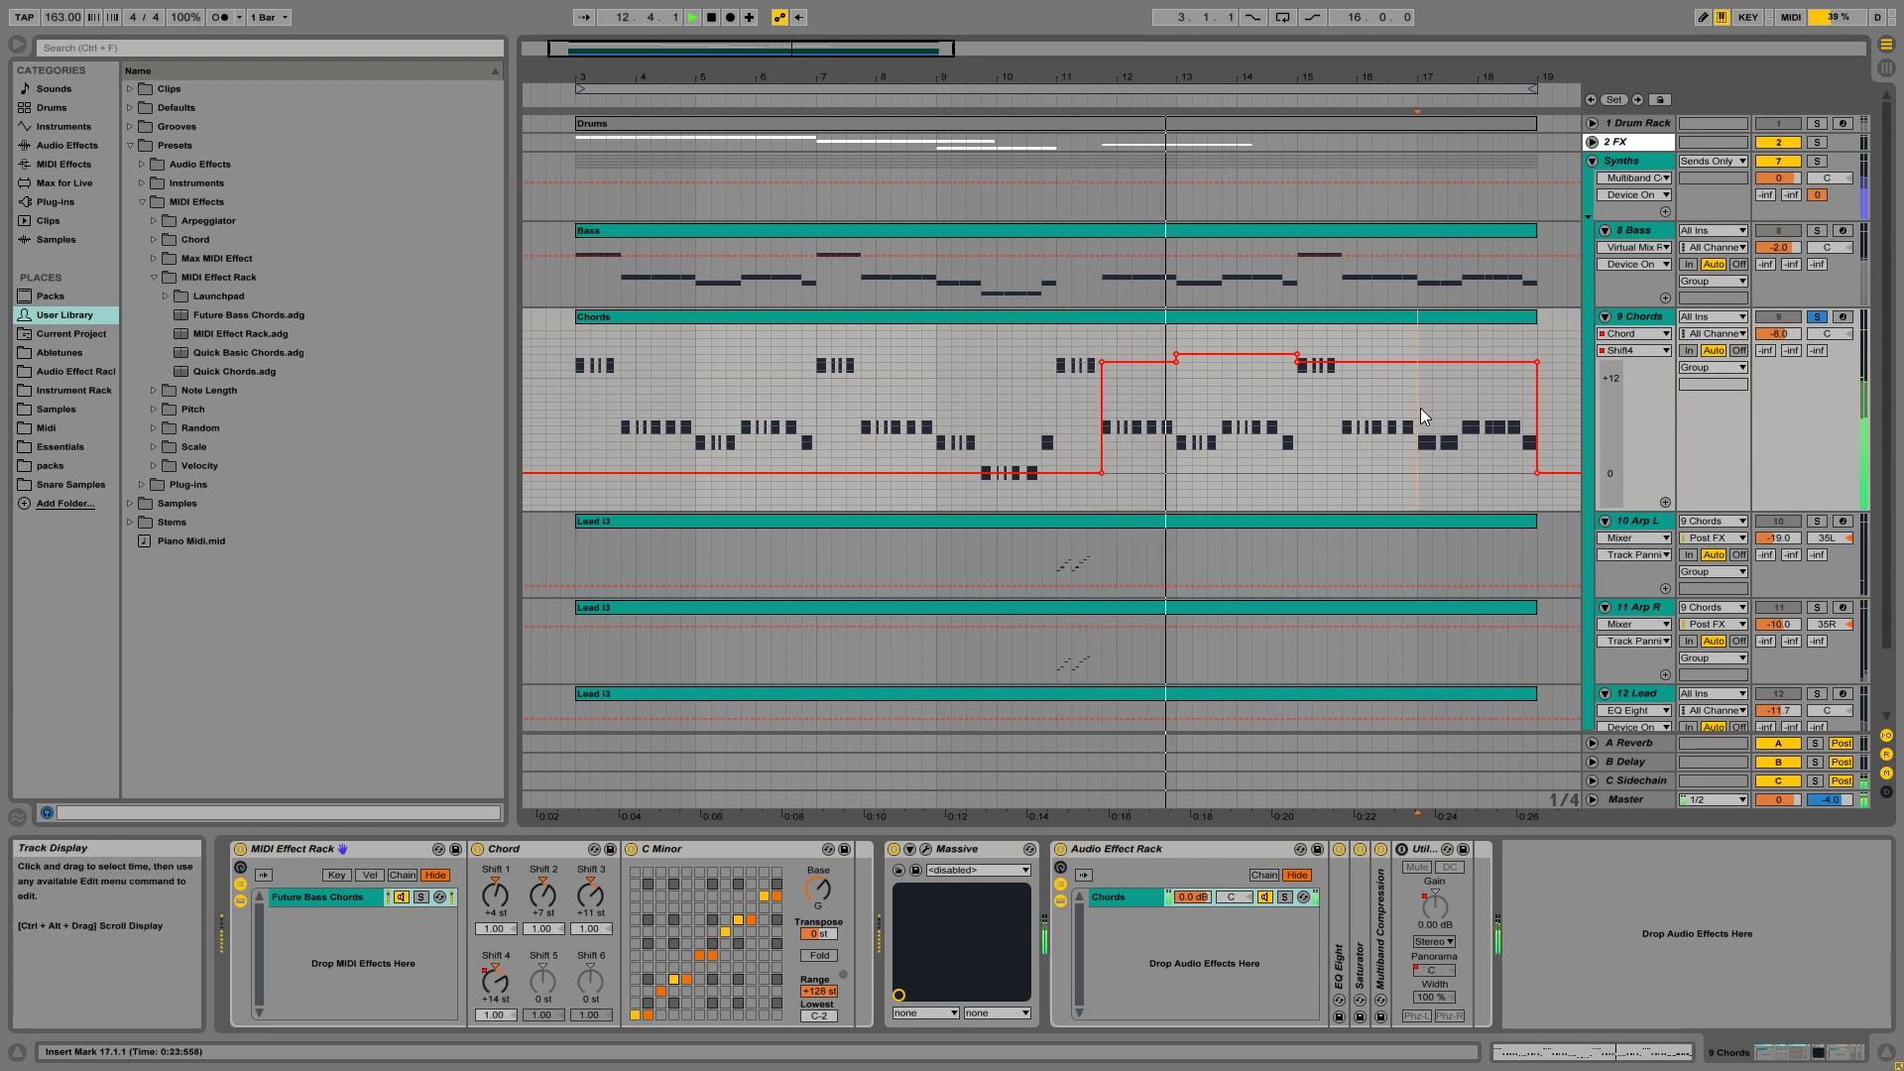
pyautogui.moveTo(1420, 408); pyautogui.dragTo(1499, 355)
pyautogui.click(1263, 441)
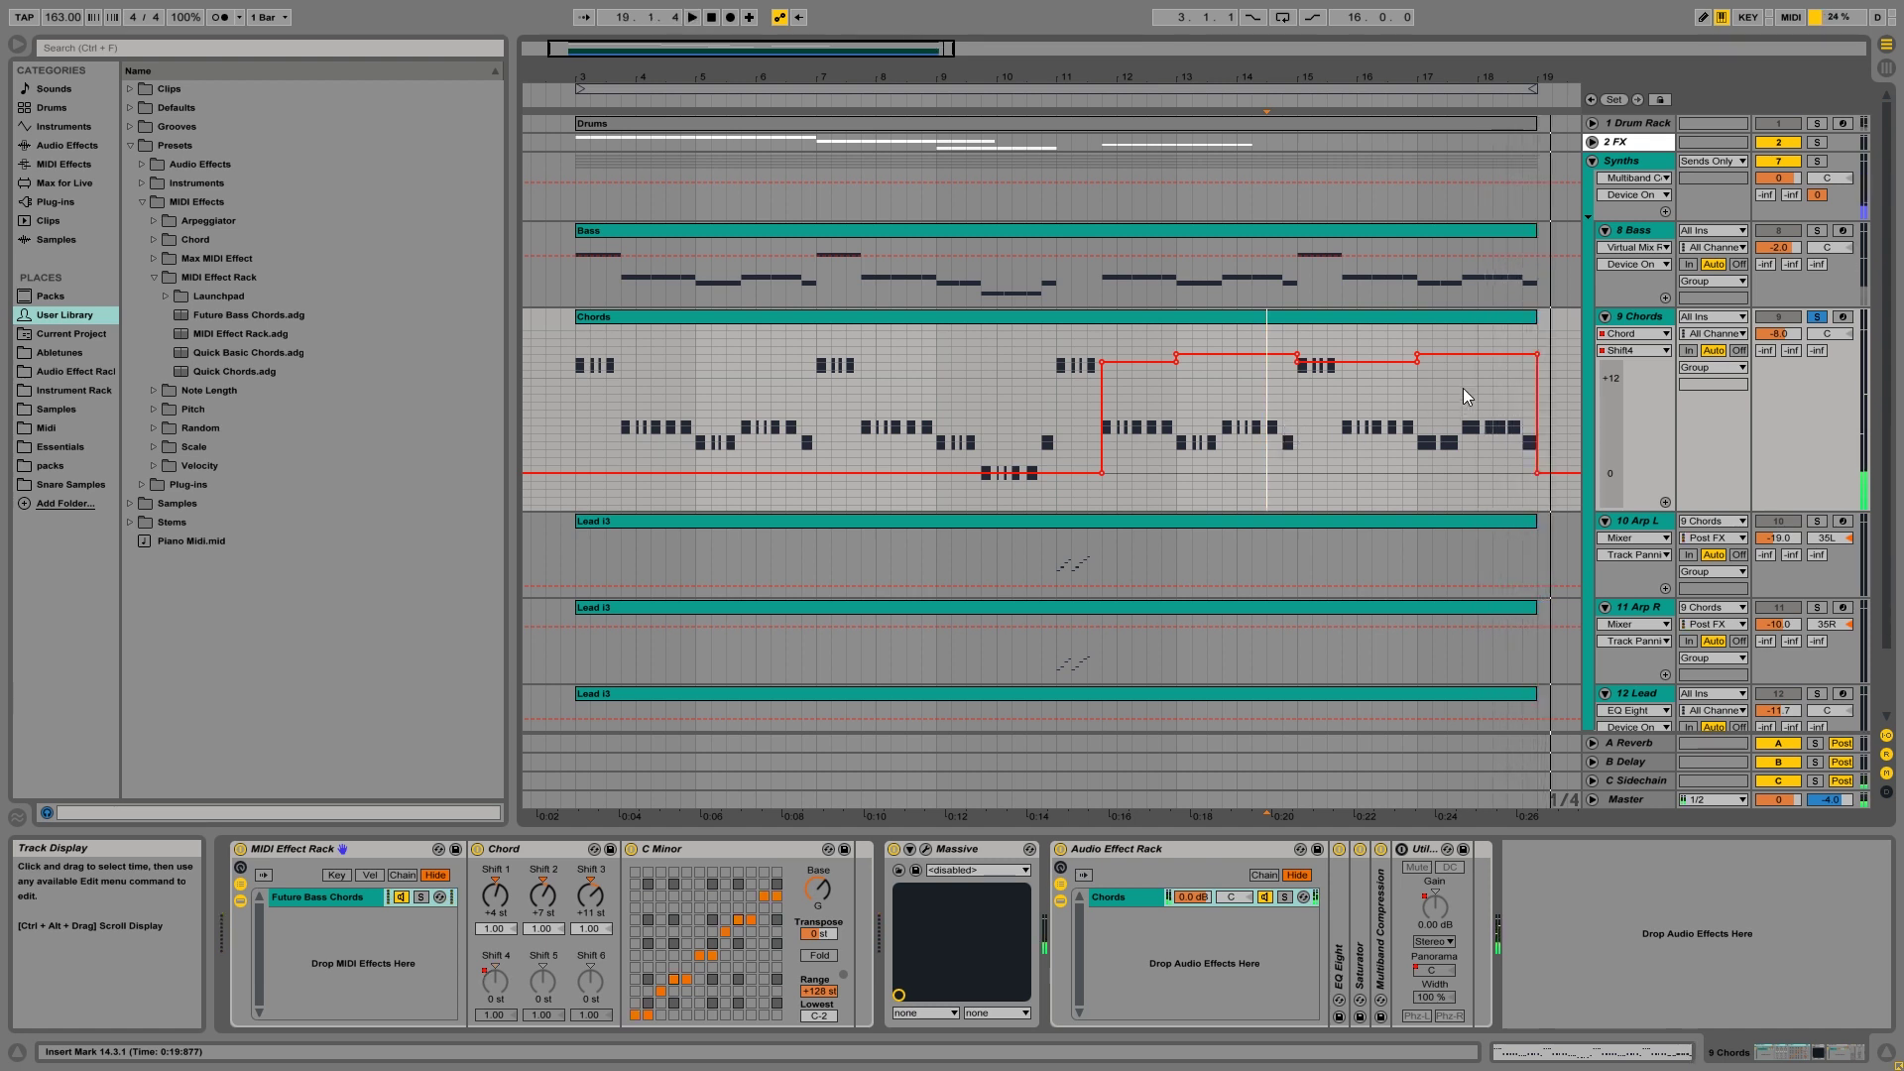
pyautogui.press('space')
pyautogui.moveTo(1462, 389); pyautogui.dragTo(1498, 487)
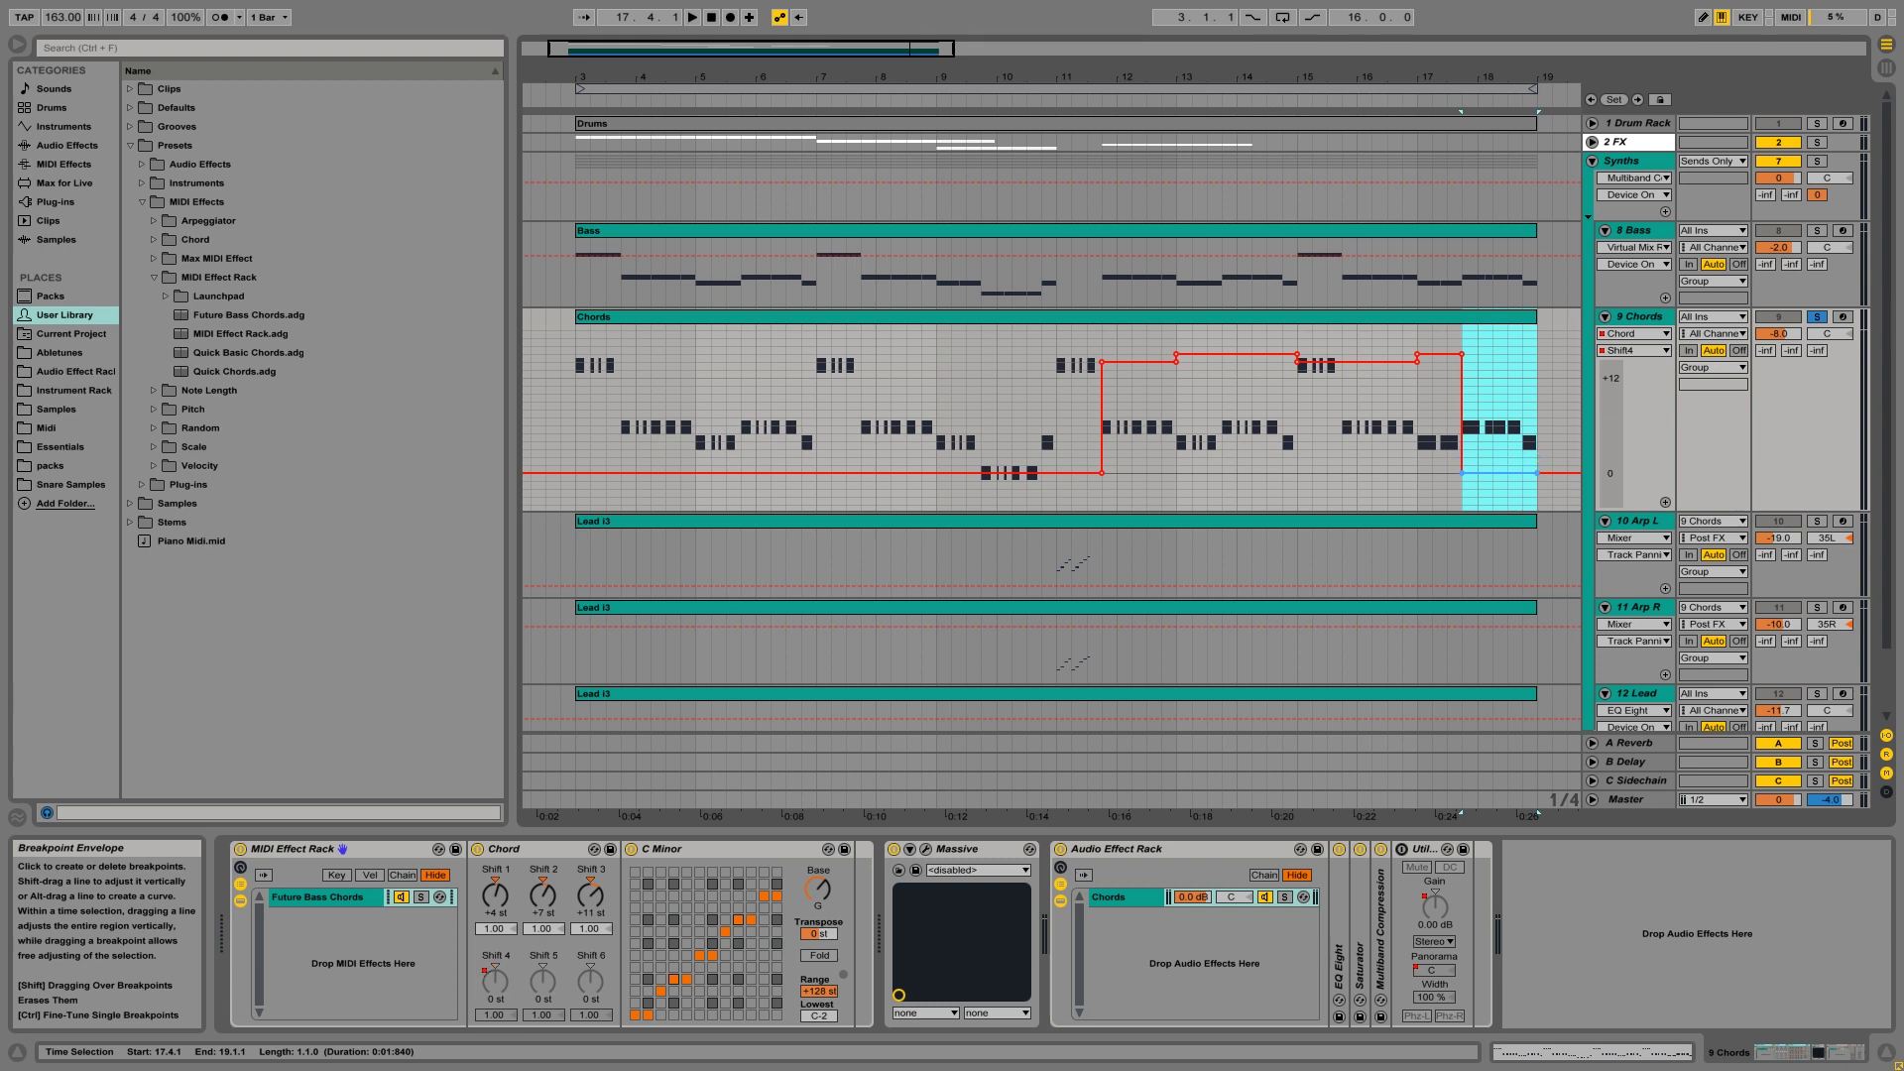
pyautogui.click(1055, 416)
pyautogui.press('space')
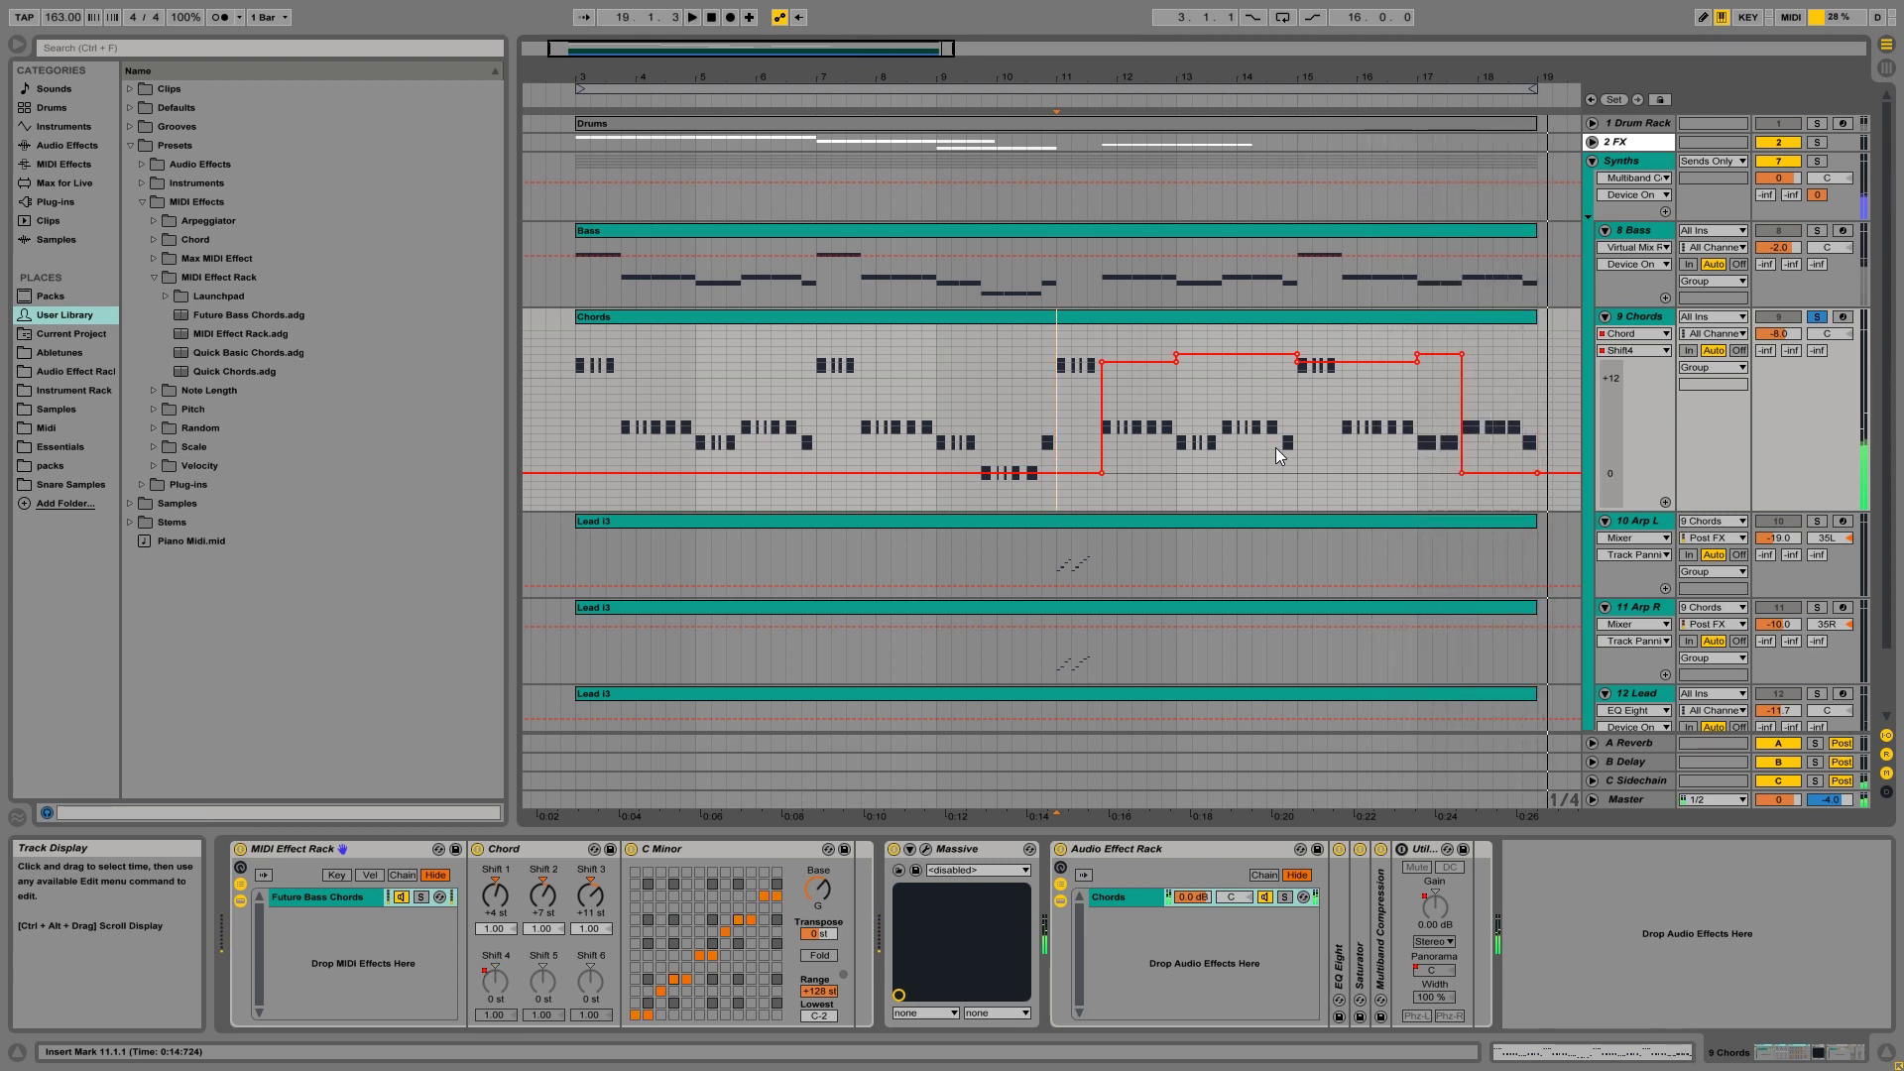
# - Stop playback, shrink the 9 Chords lane and hide its Shift 4 envelope
pyautogui.press('space')
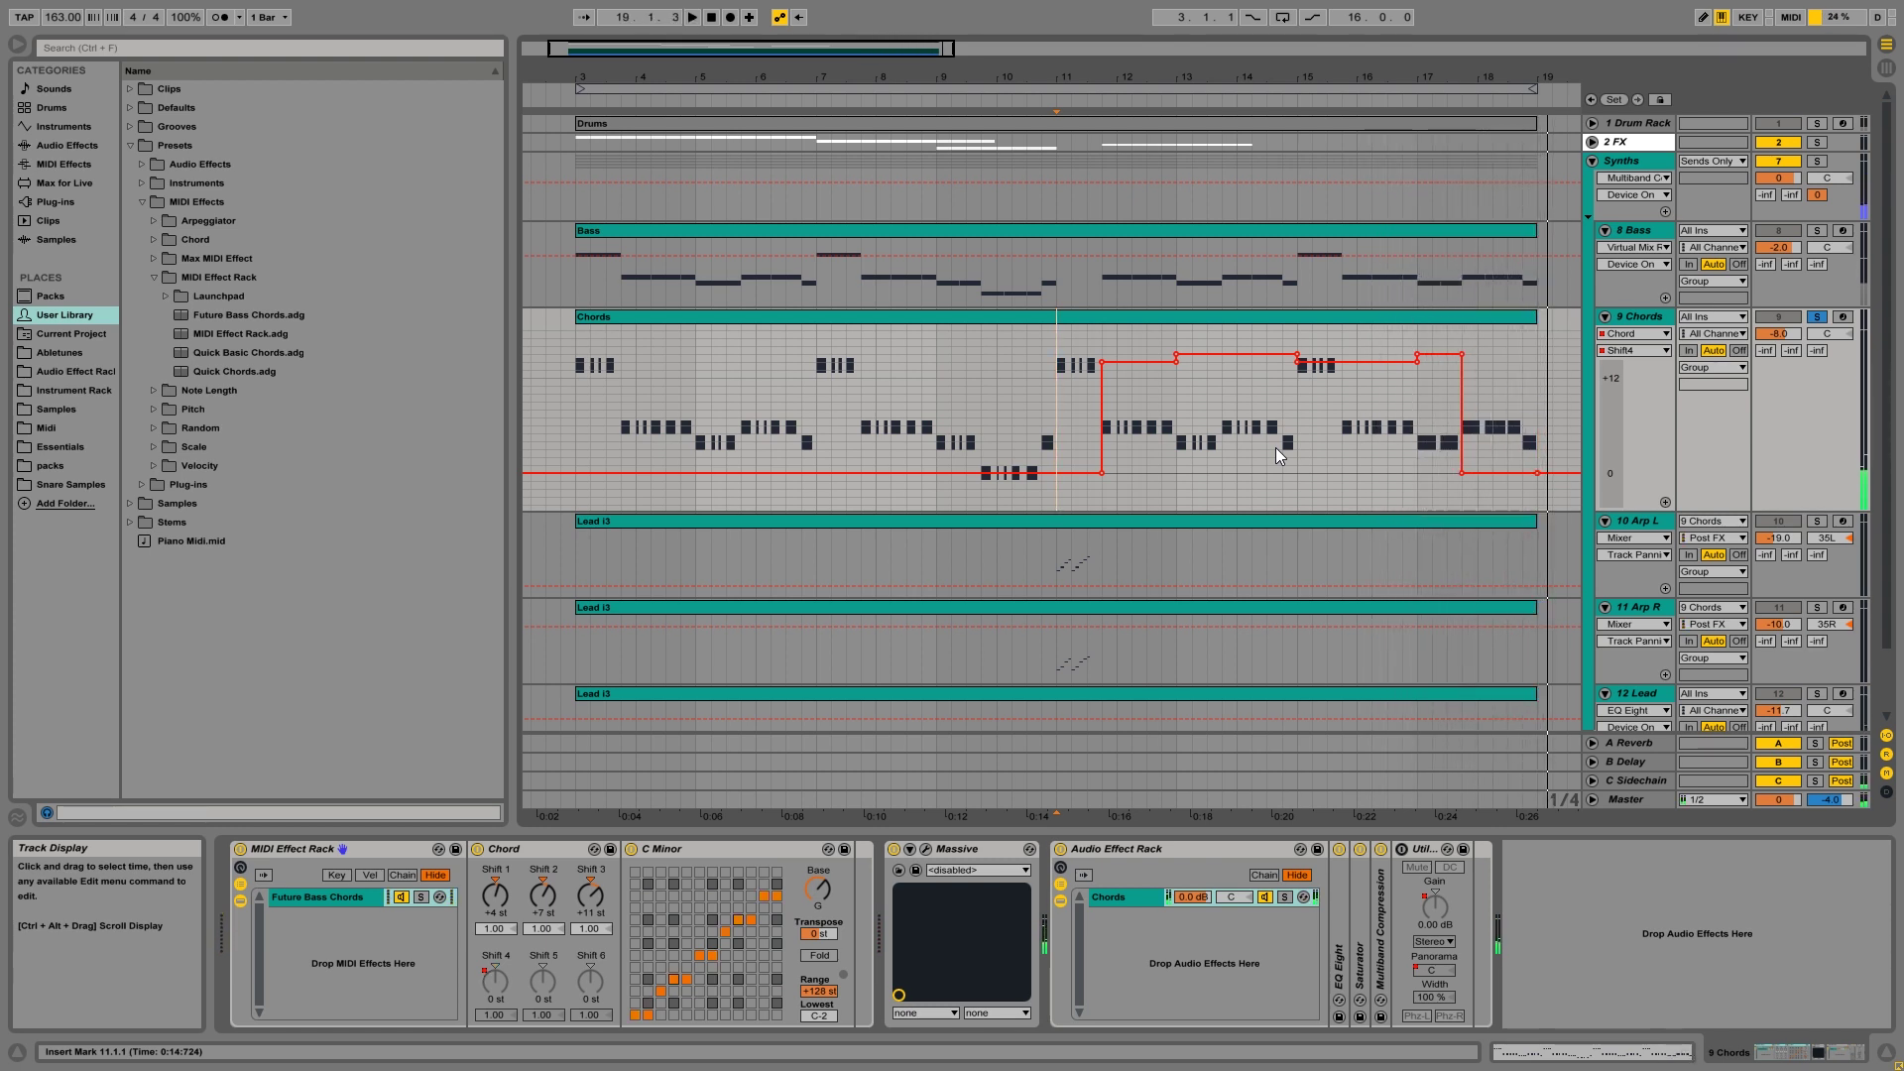
pyautogui.moveTo(1667, 509); pyautogui.dragTo(1642, 388)
pyautogui.click(1655, 337)
pyautogui.click(1634, 350)
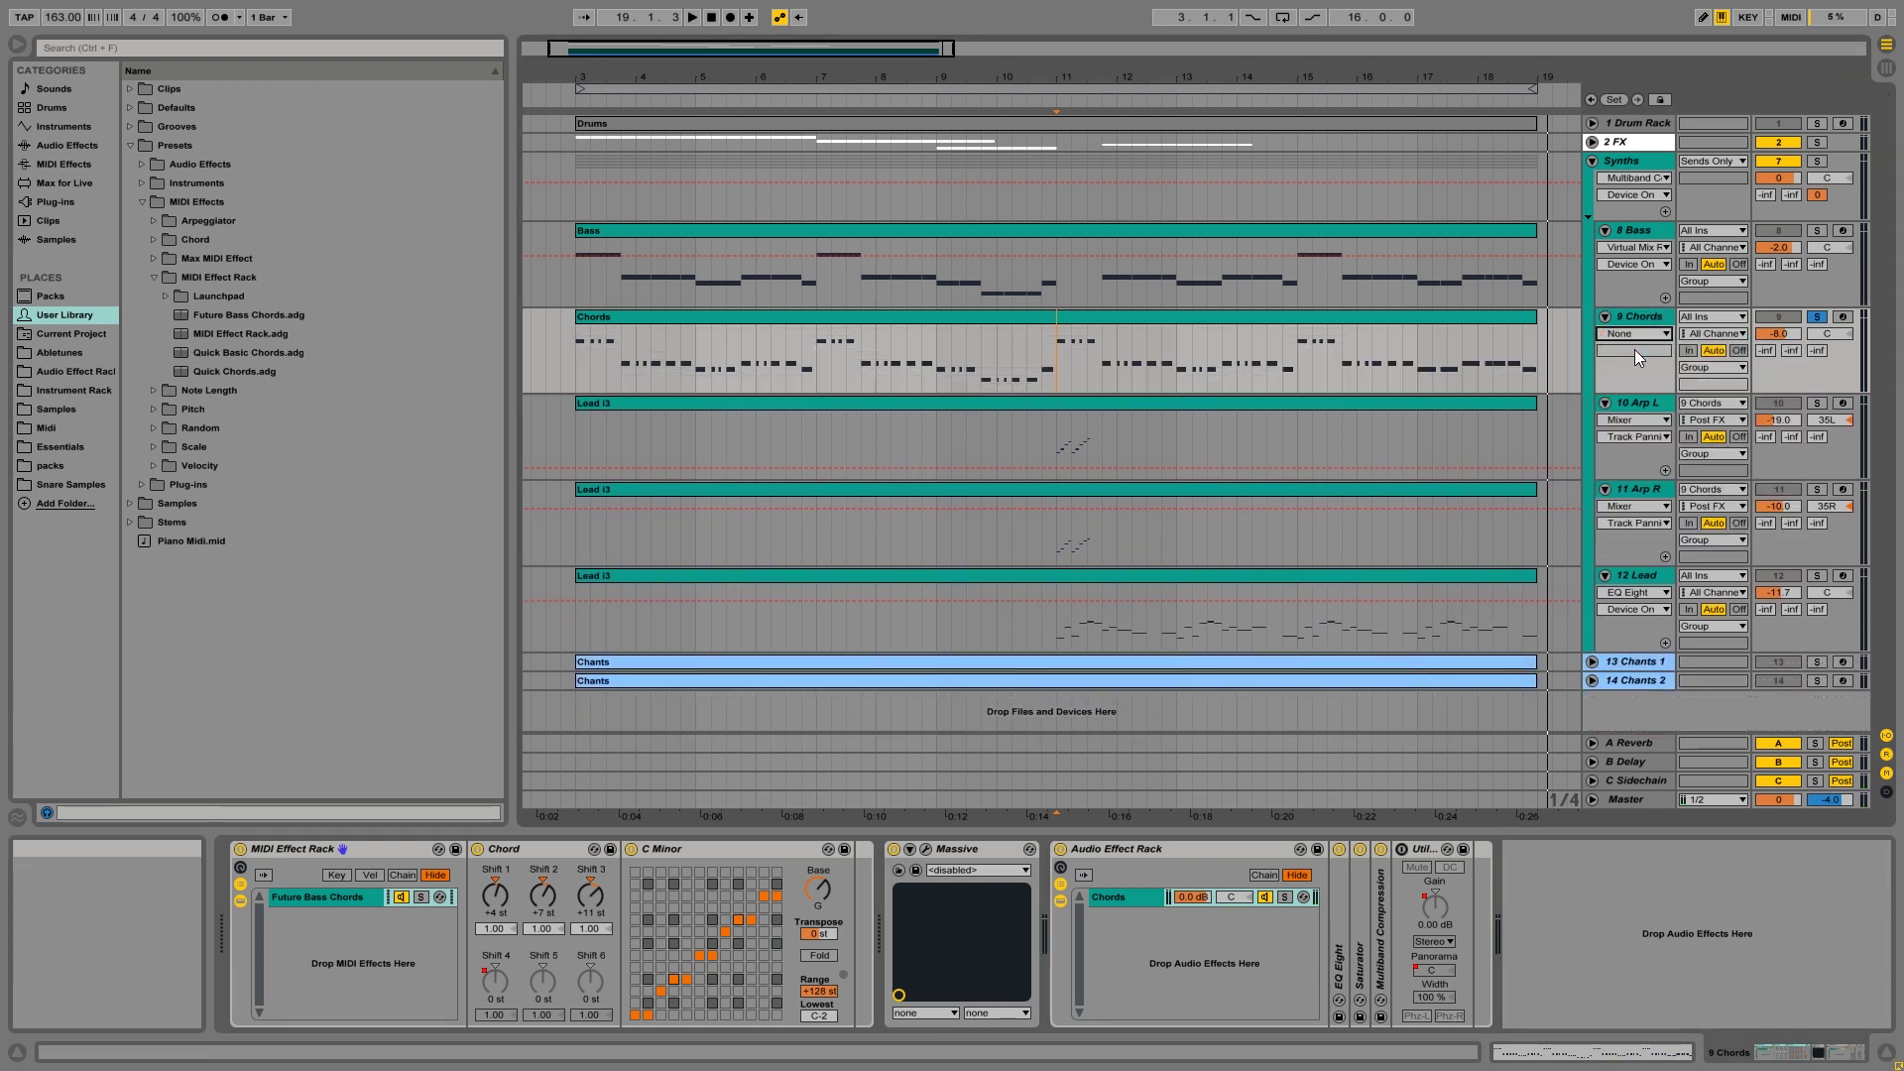
# - Insert a new MIDI track below 9 Chords and rename it Chords
pyautogui.rightClick(1637, 316)
pyautogui.click(1692, 475)
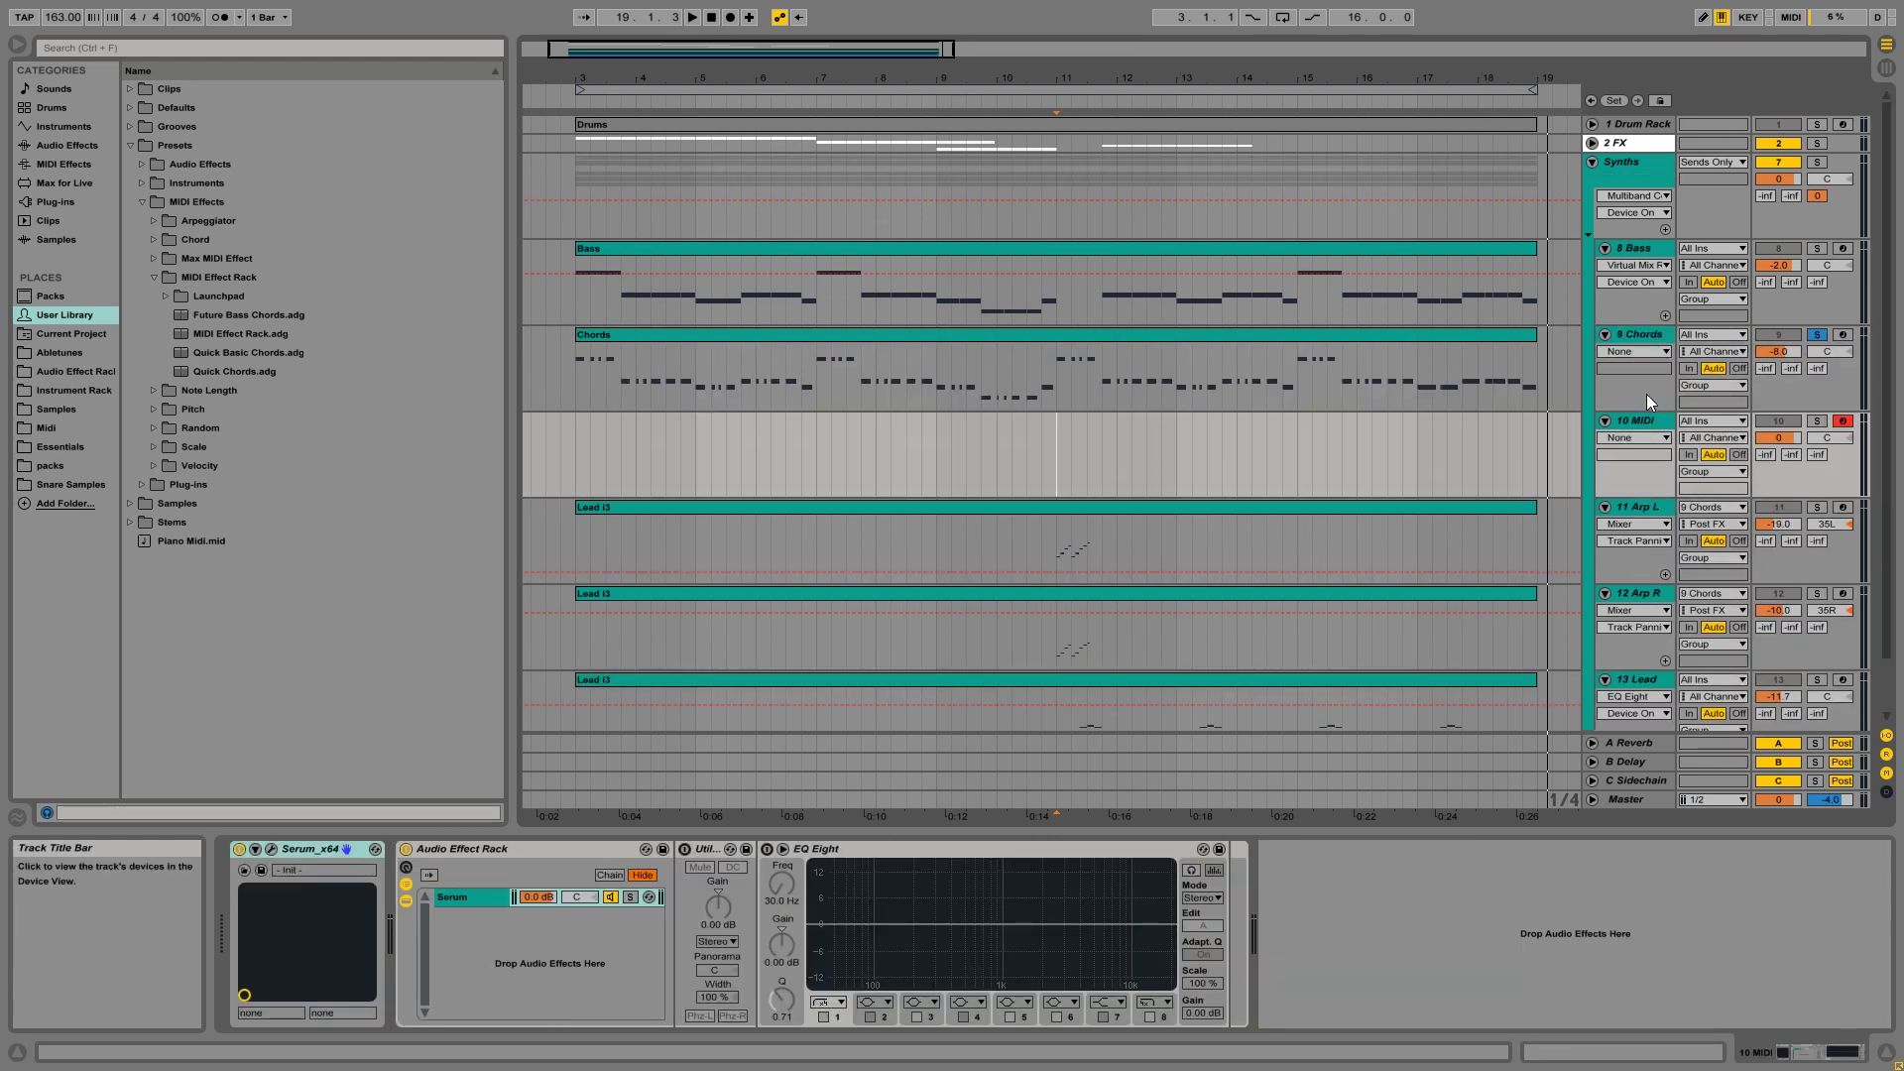
pyautogui.rightClick(1644, 419)
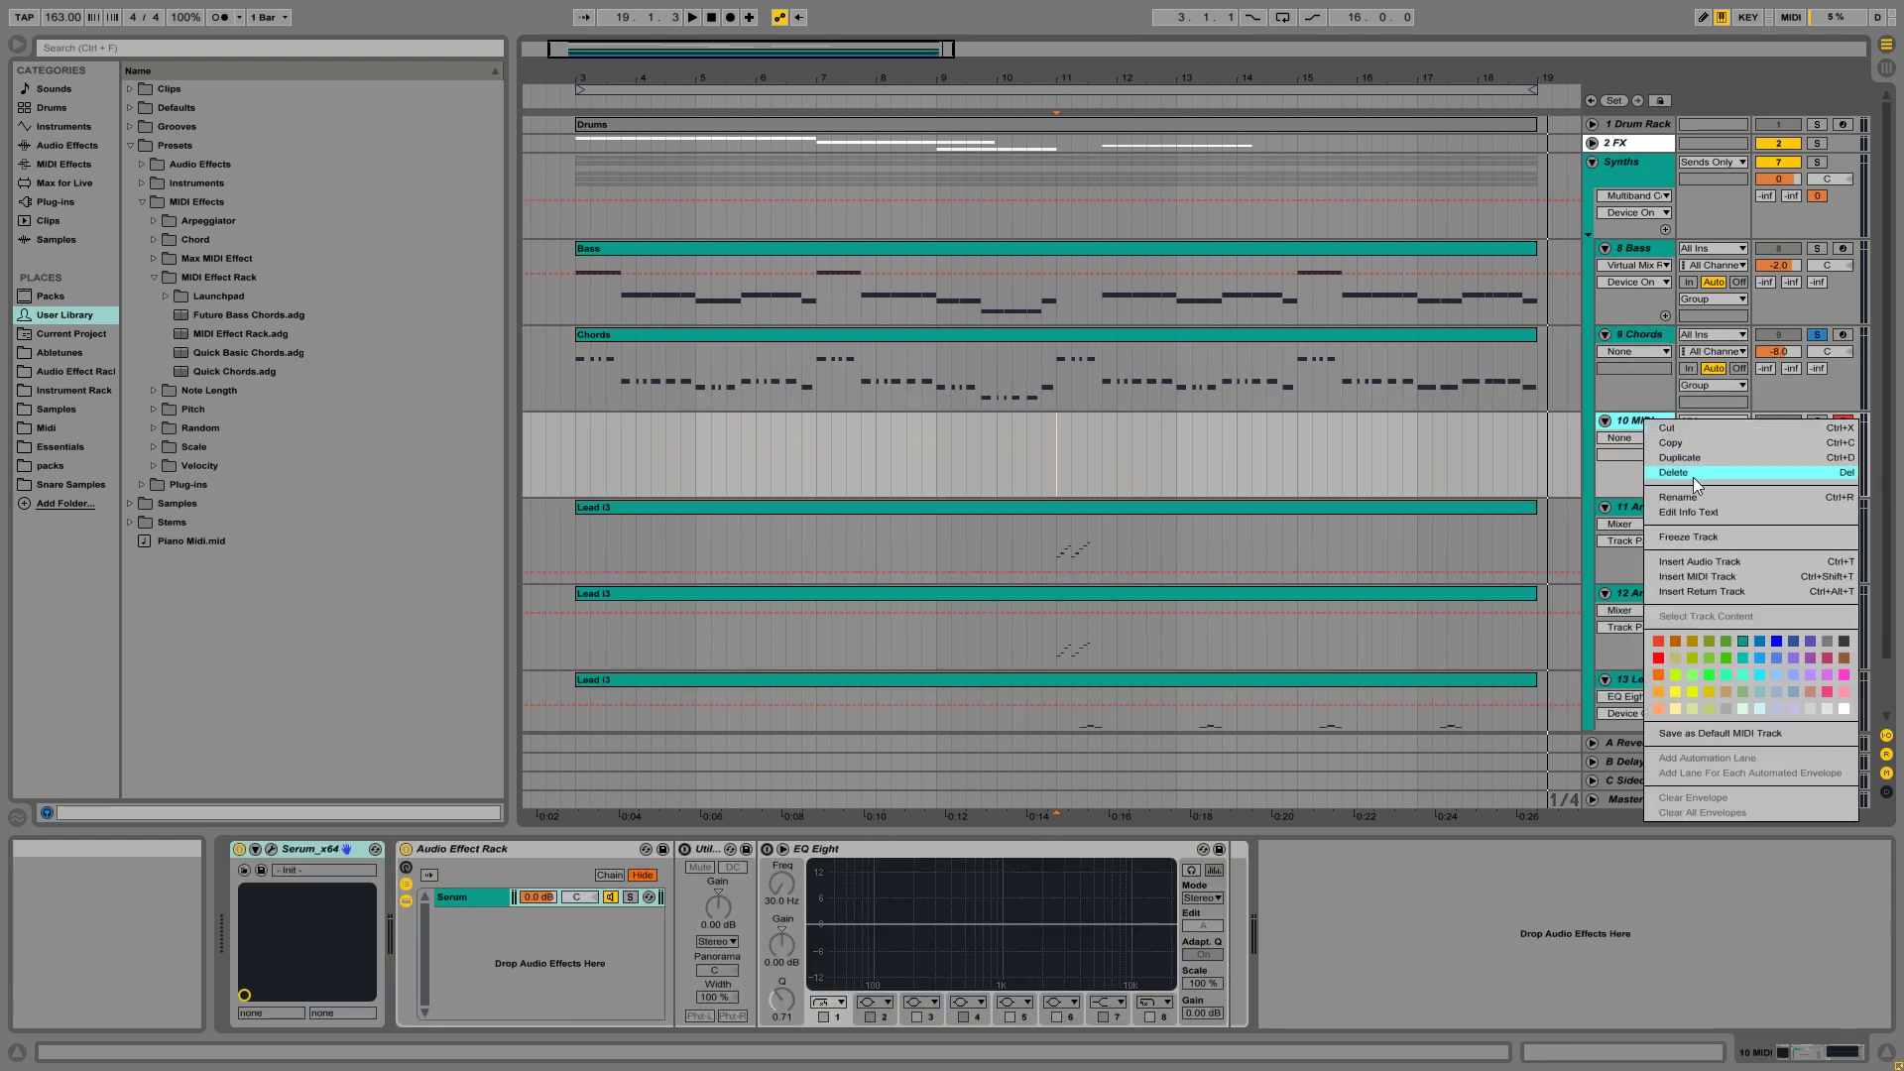
pyautogui.click(1691, 499)
pyautogui.press('End')
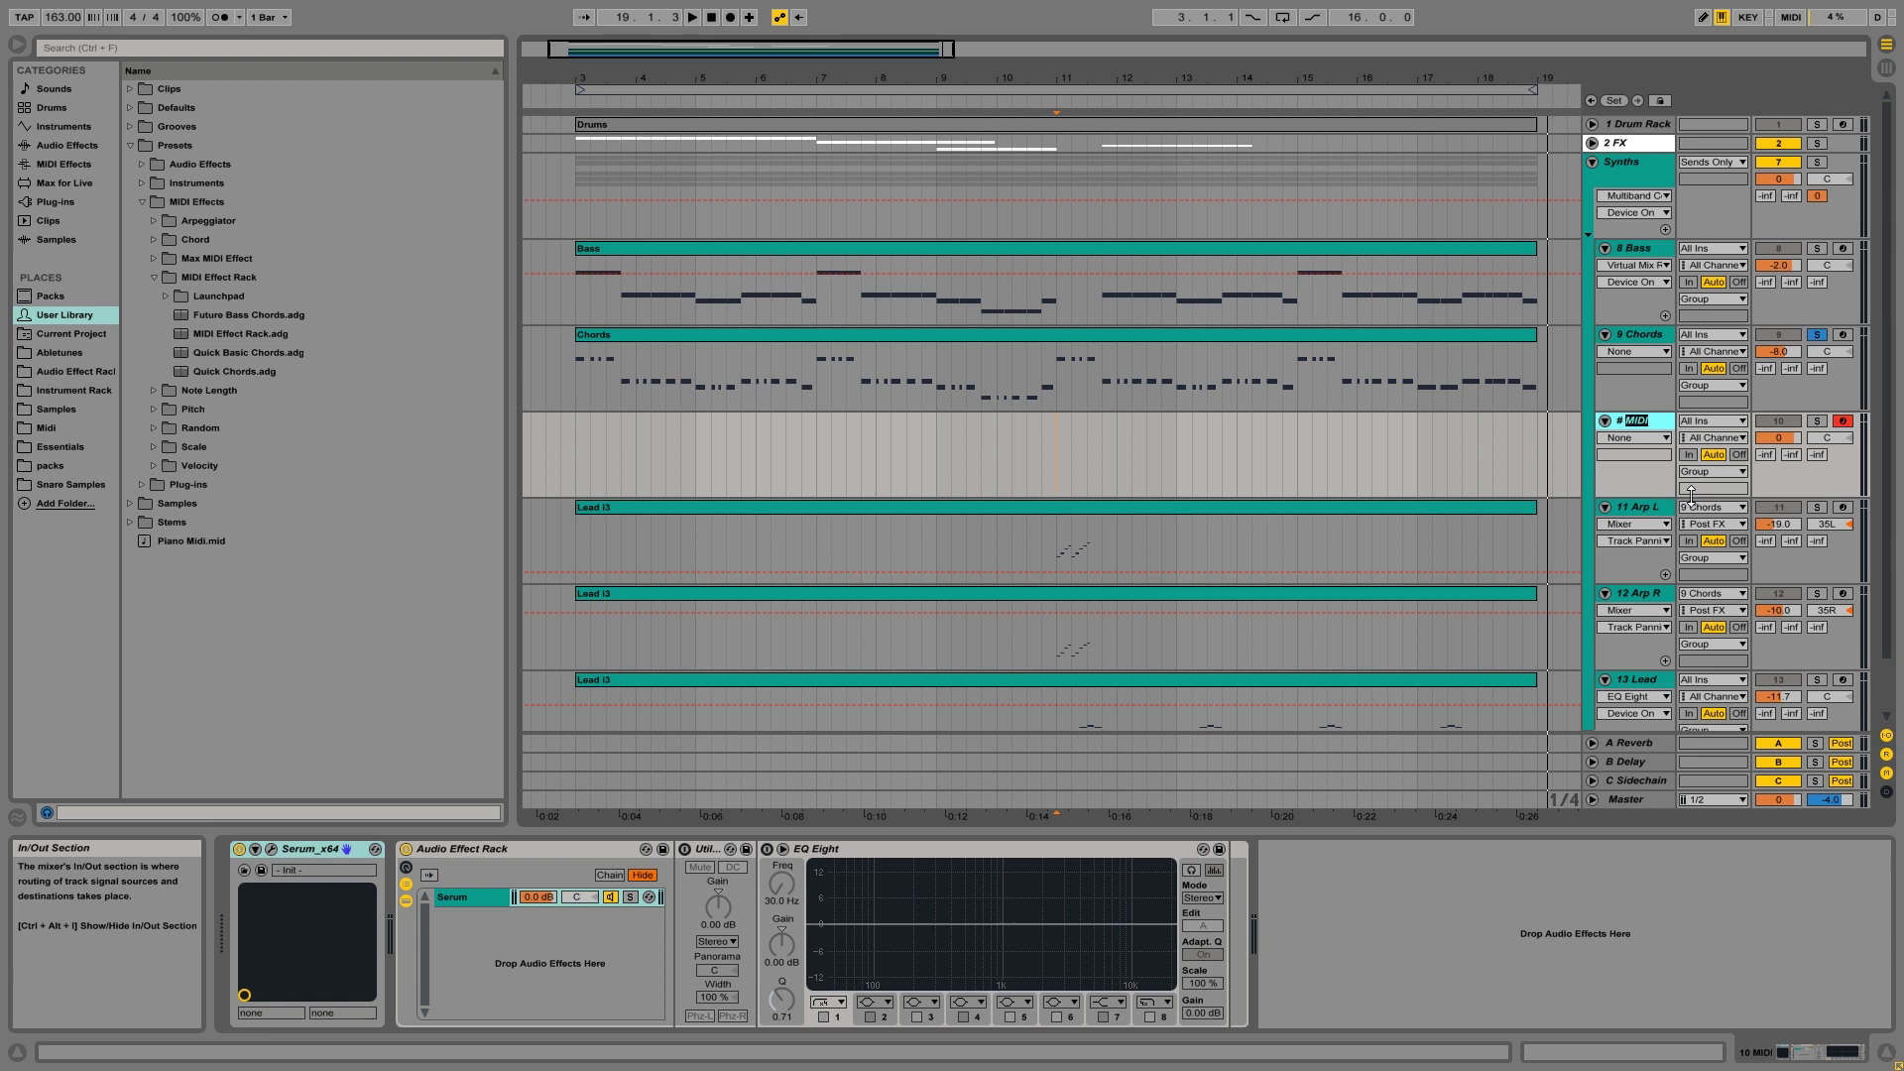
pyautogui.write('Ch')
pyautogui.write('ords')
pyautogui.press('Return')
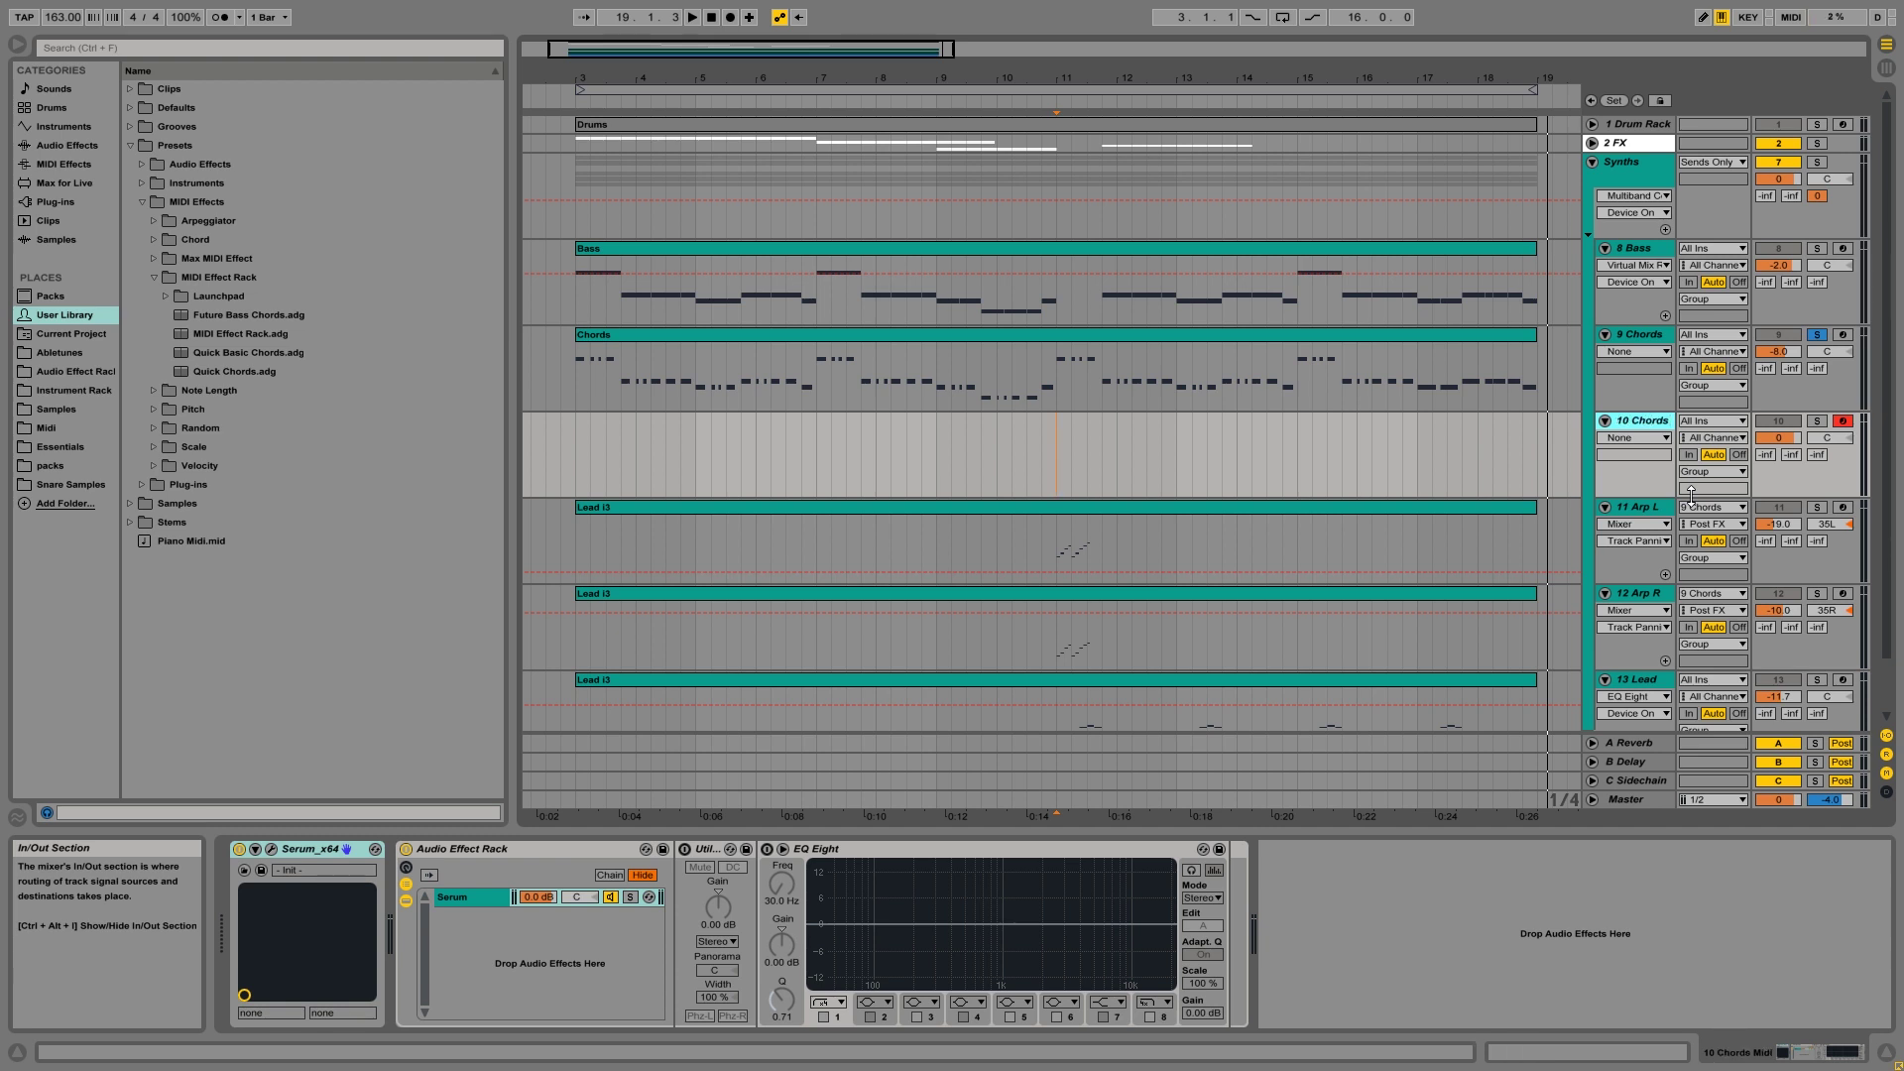
# - Set the new track's MIDI input to 9 Chords and switch to Session View
pyautogui.click(1732, 423)
pyautogui.click(1705, 513)
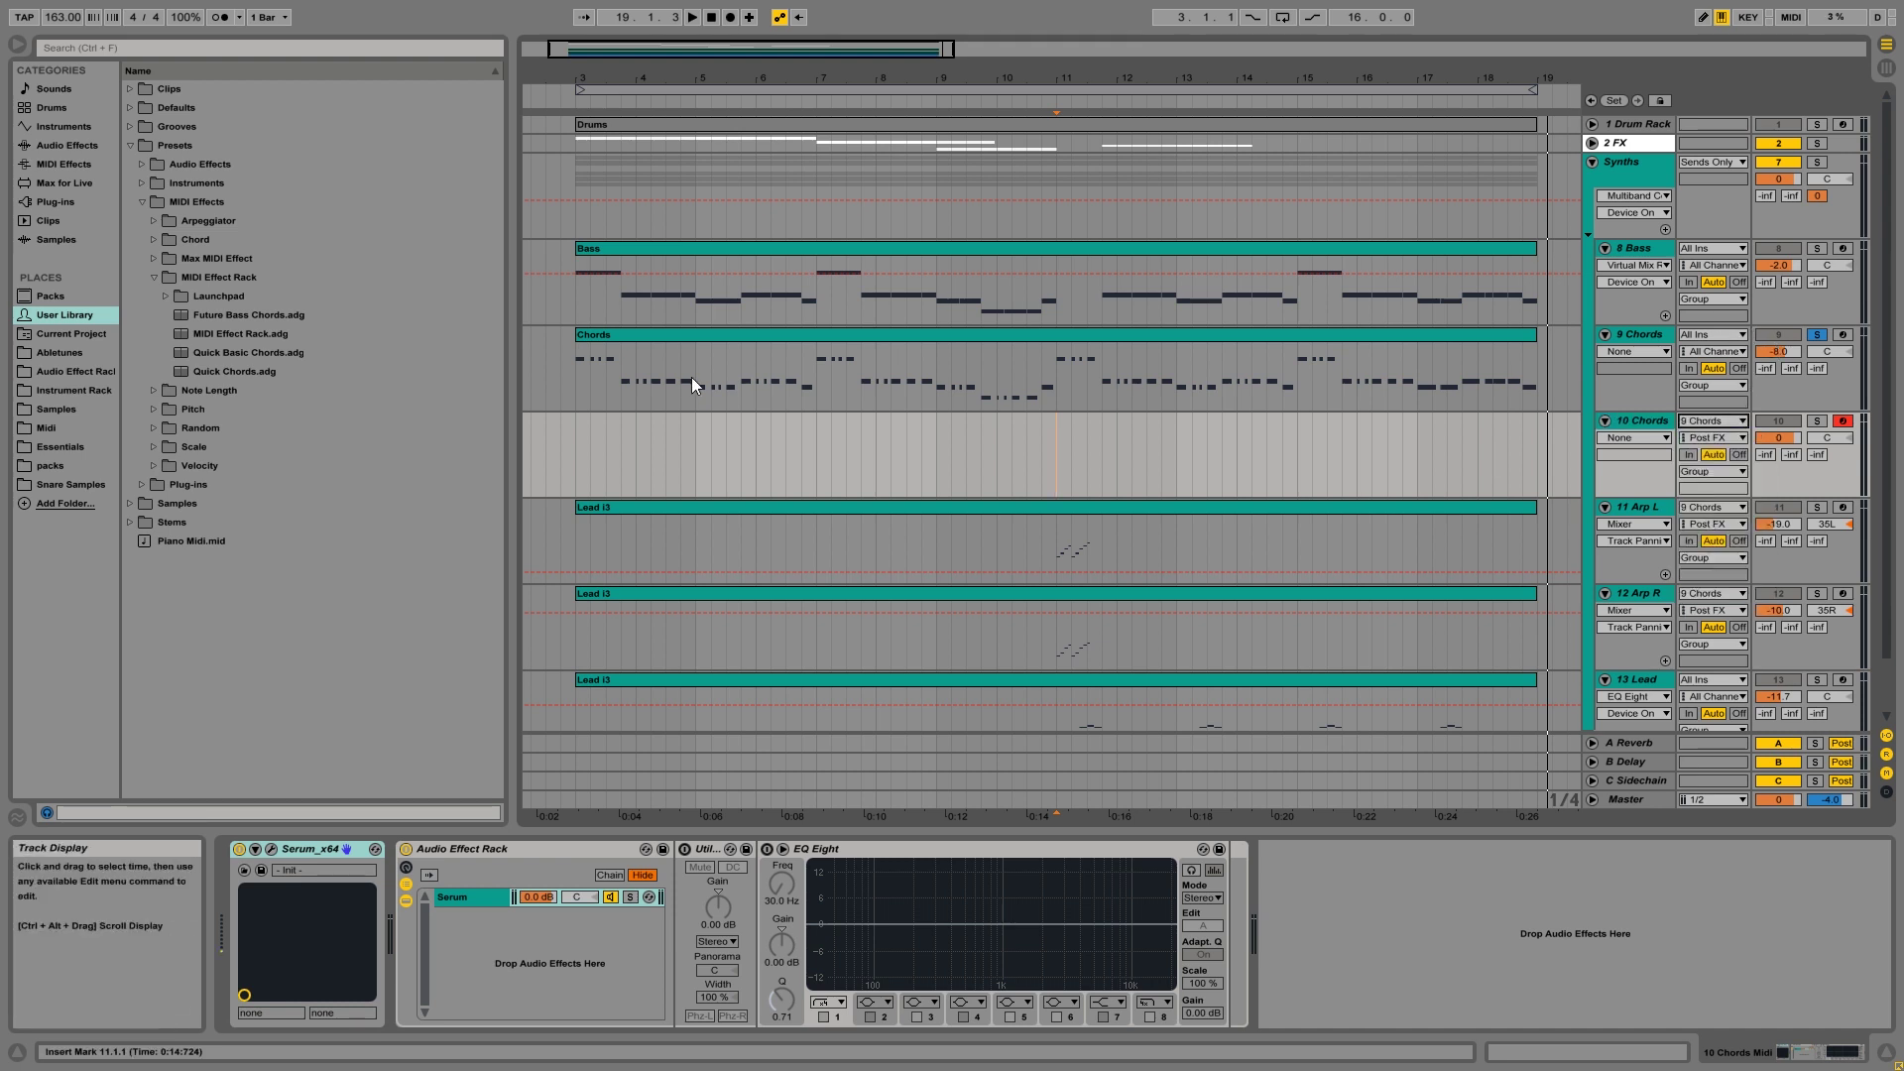
pyautogui.press('Tab')
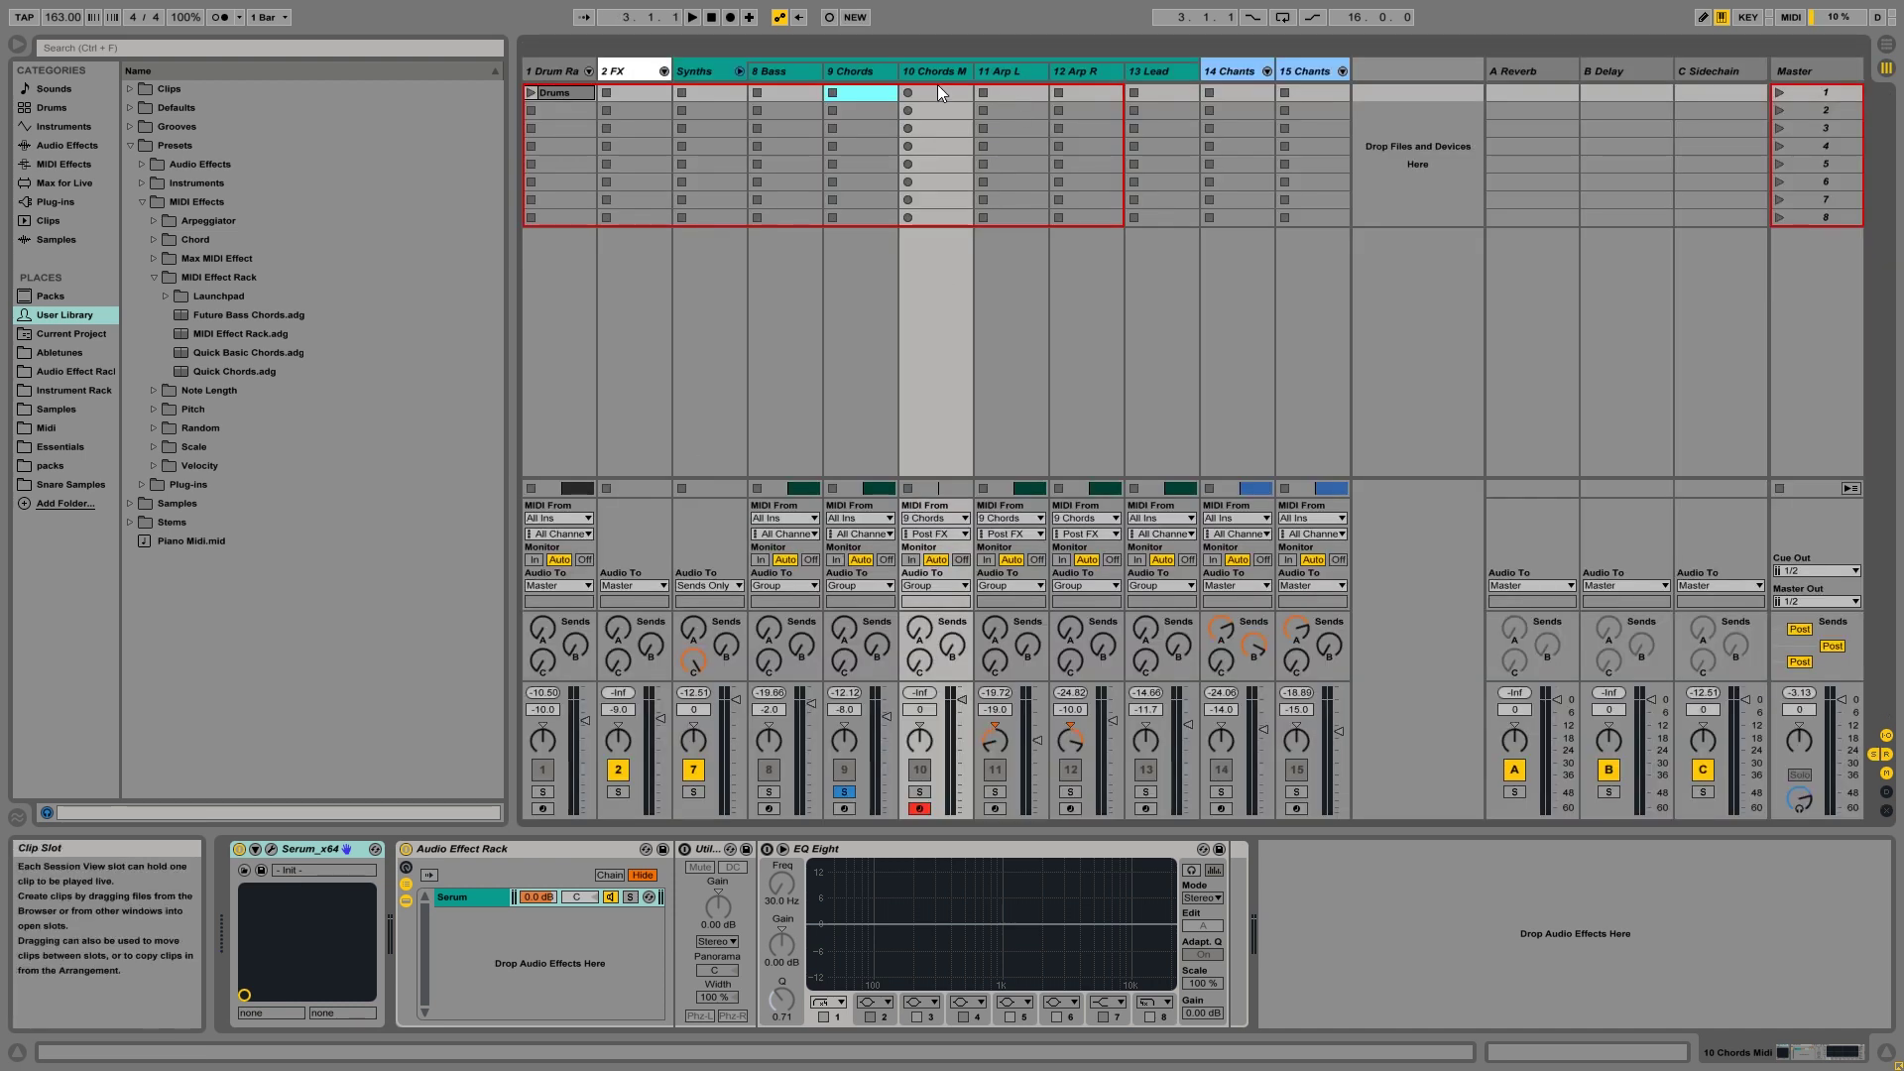
# - Solo the new Chords track, lower its volume, and record the chords into its first clip slot
pyautogui.click(920, 792)
pyautogui.moveTo(963, 699); pyautogui.dragTo(964, 731)
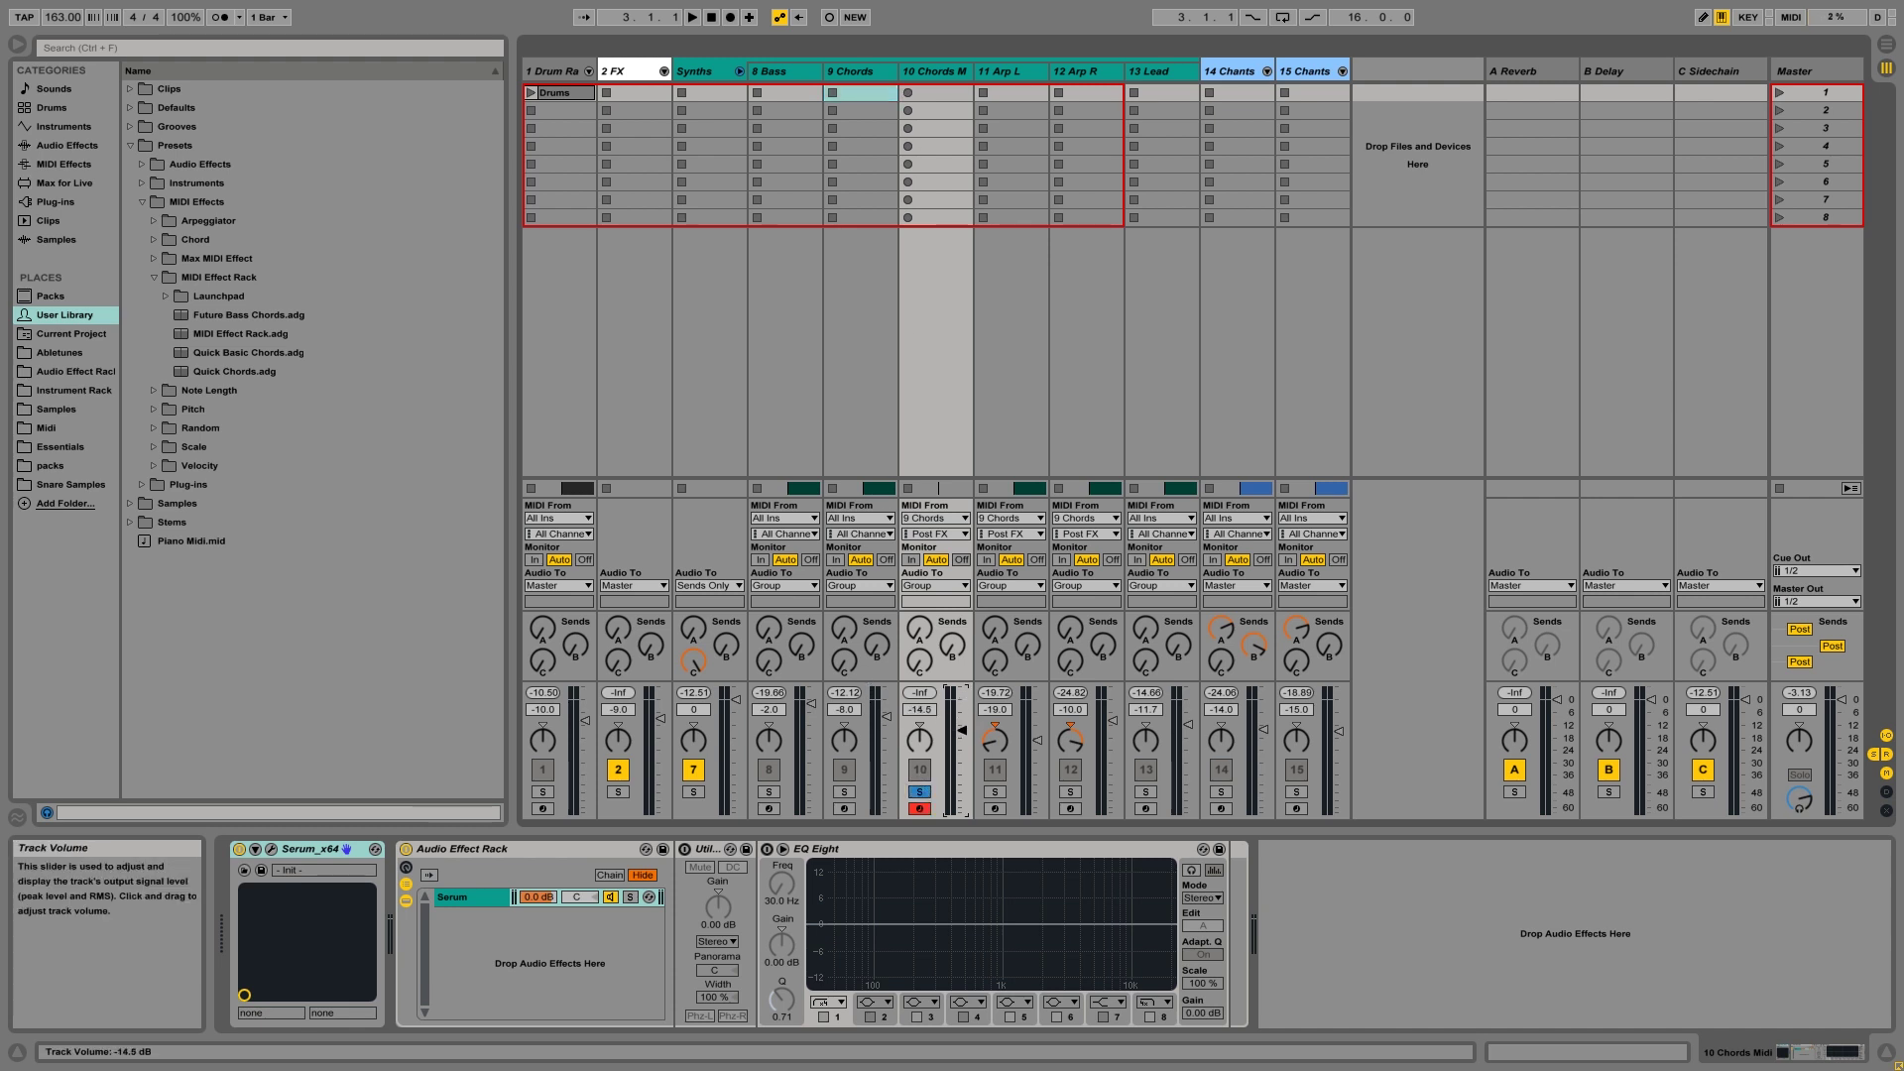
pyautogui.click(909, 95)
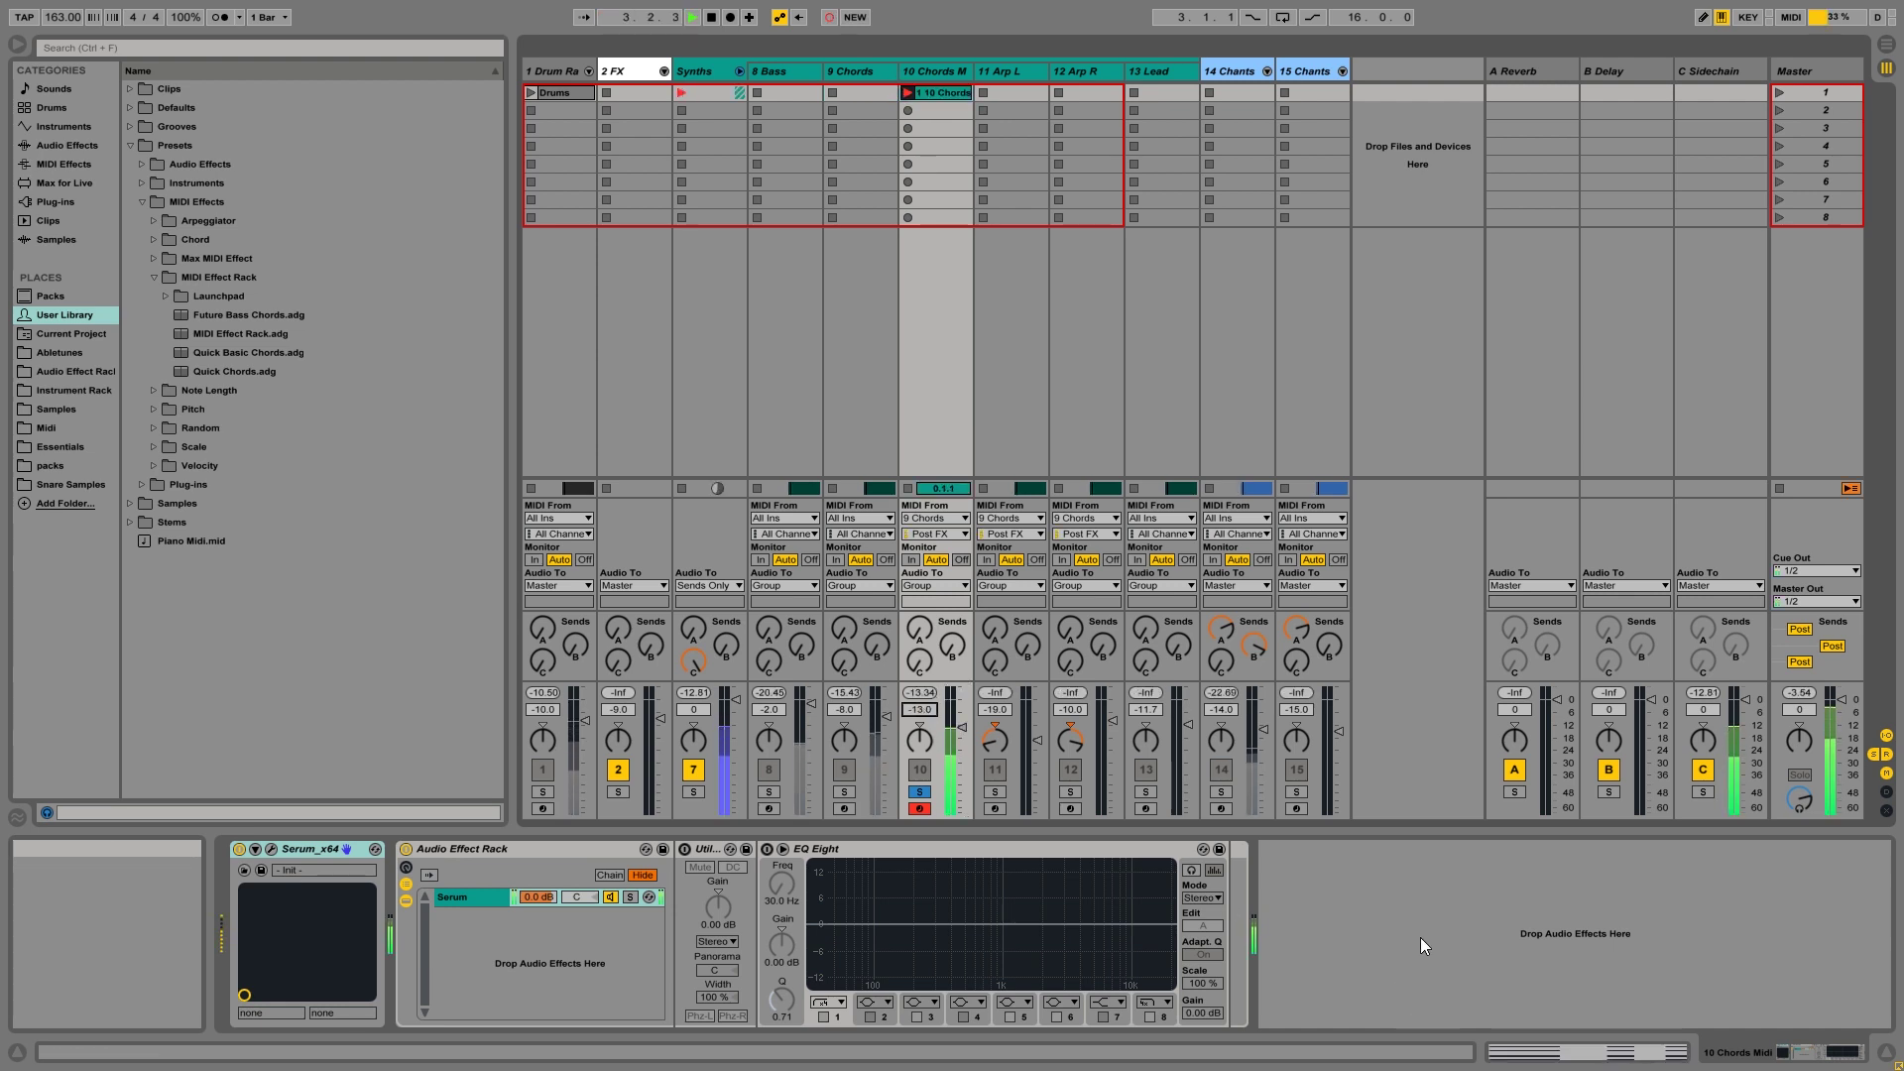
pyautogui.click(936, 89)
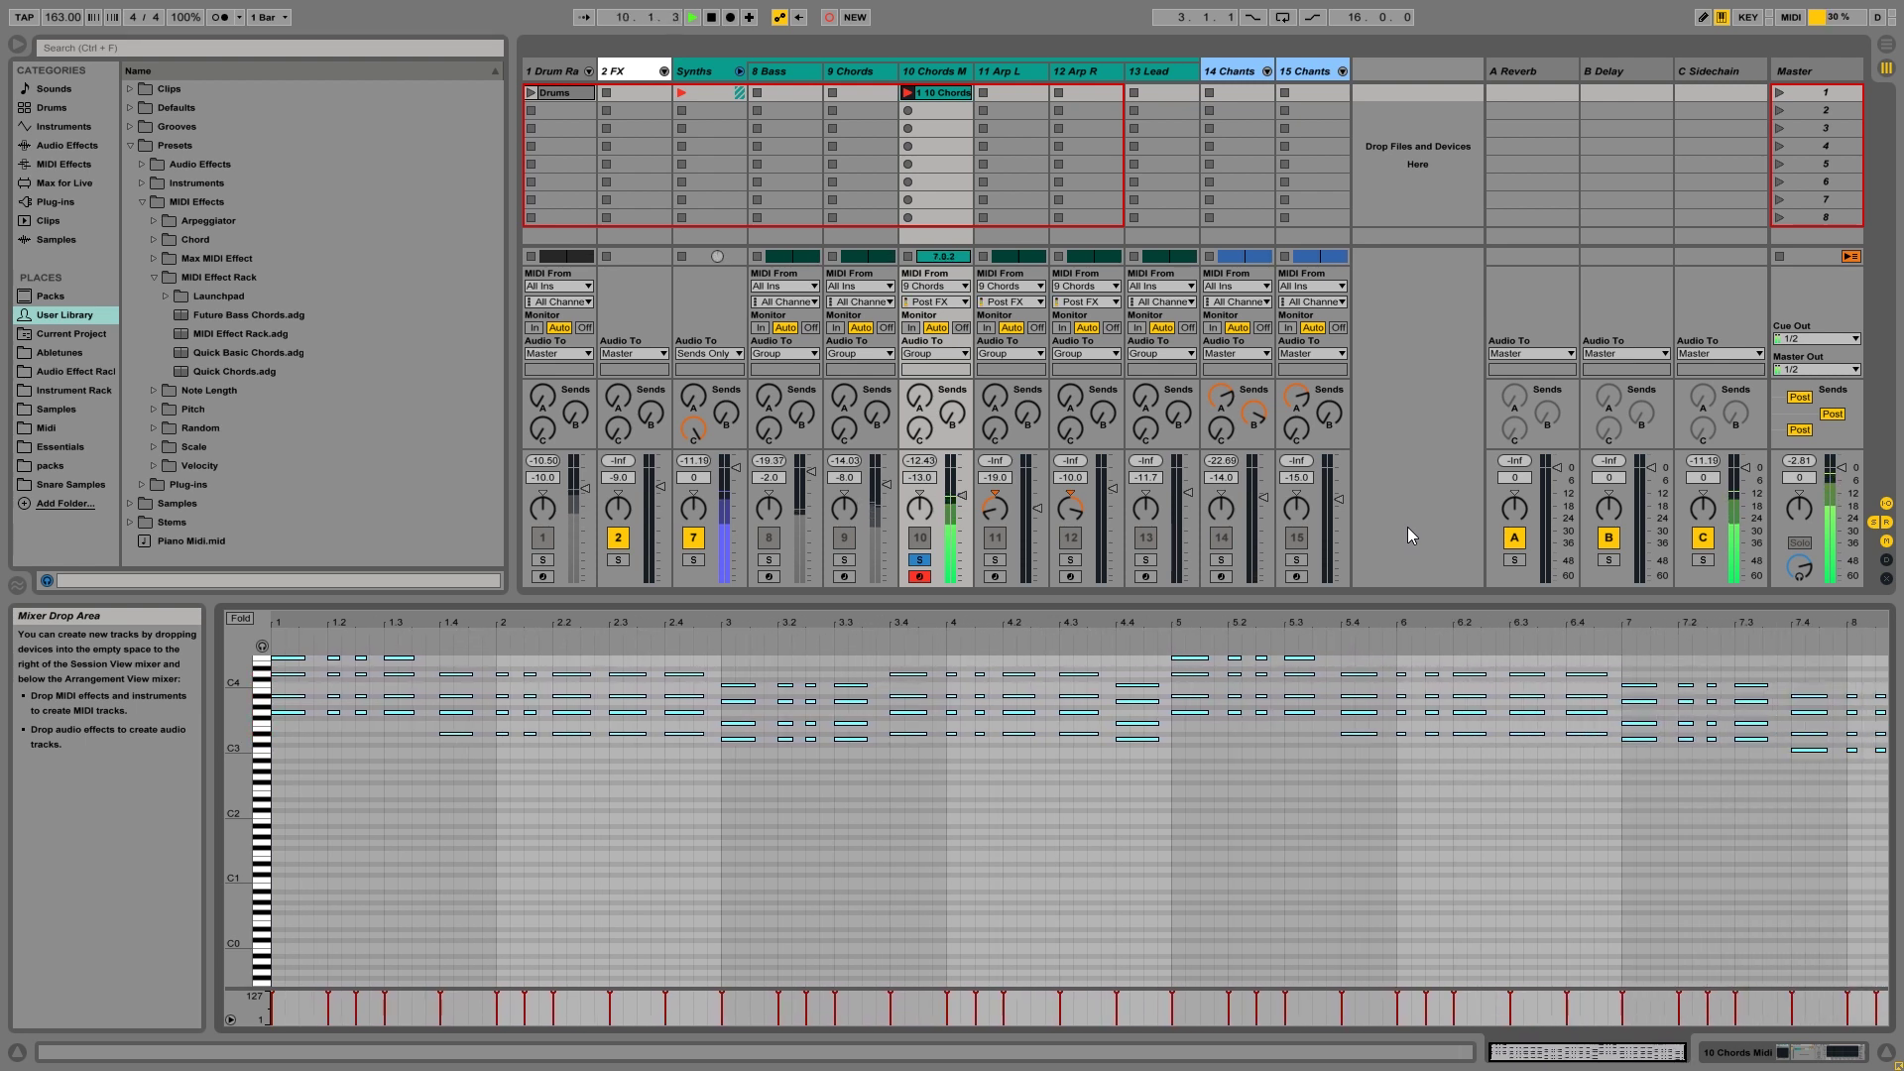
pyautogui.click(865, 74)
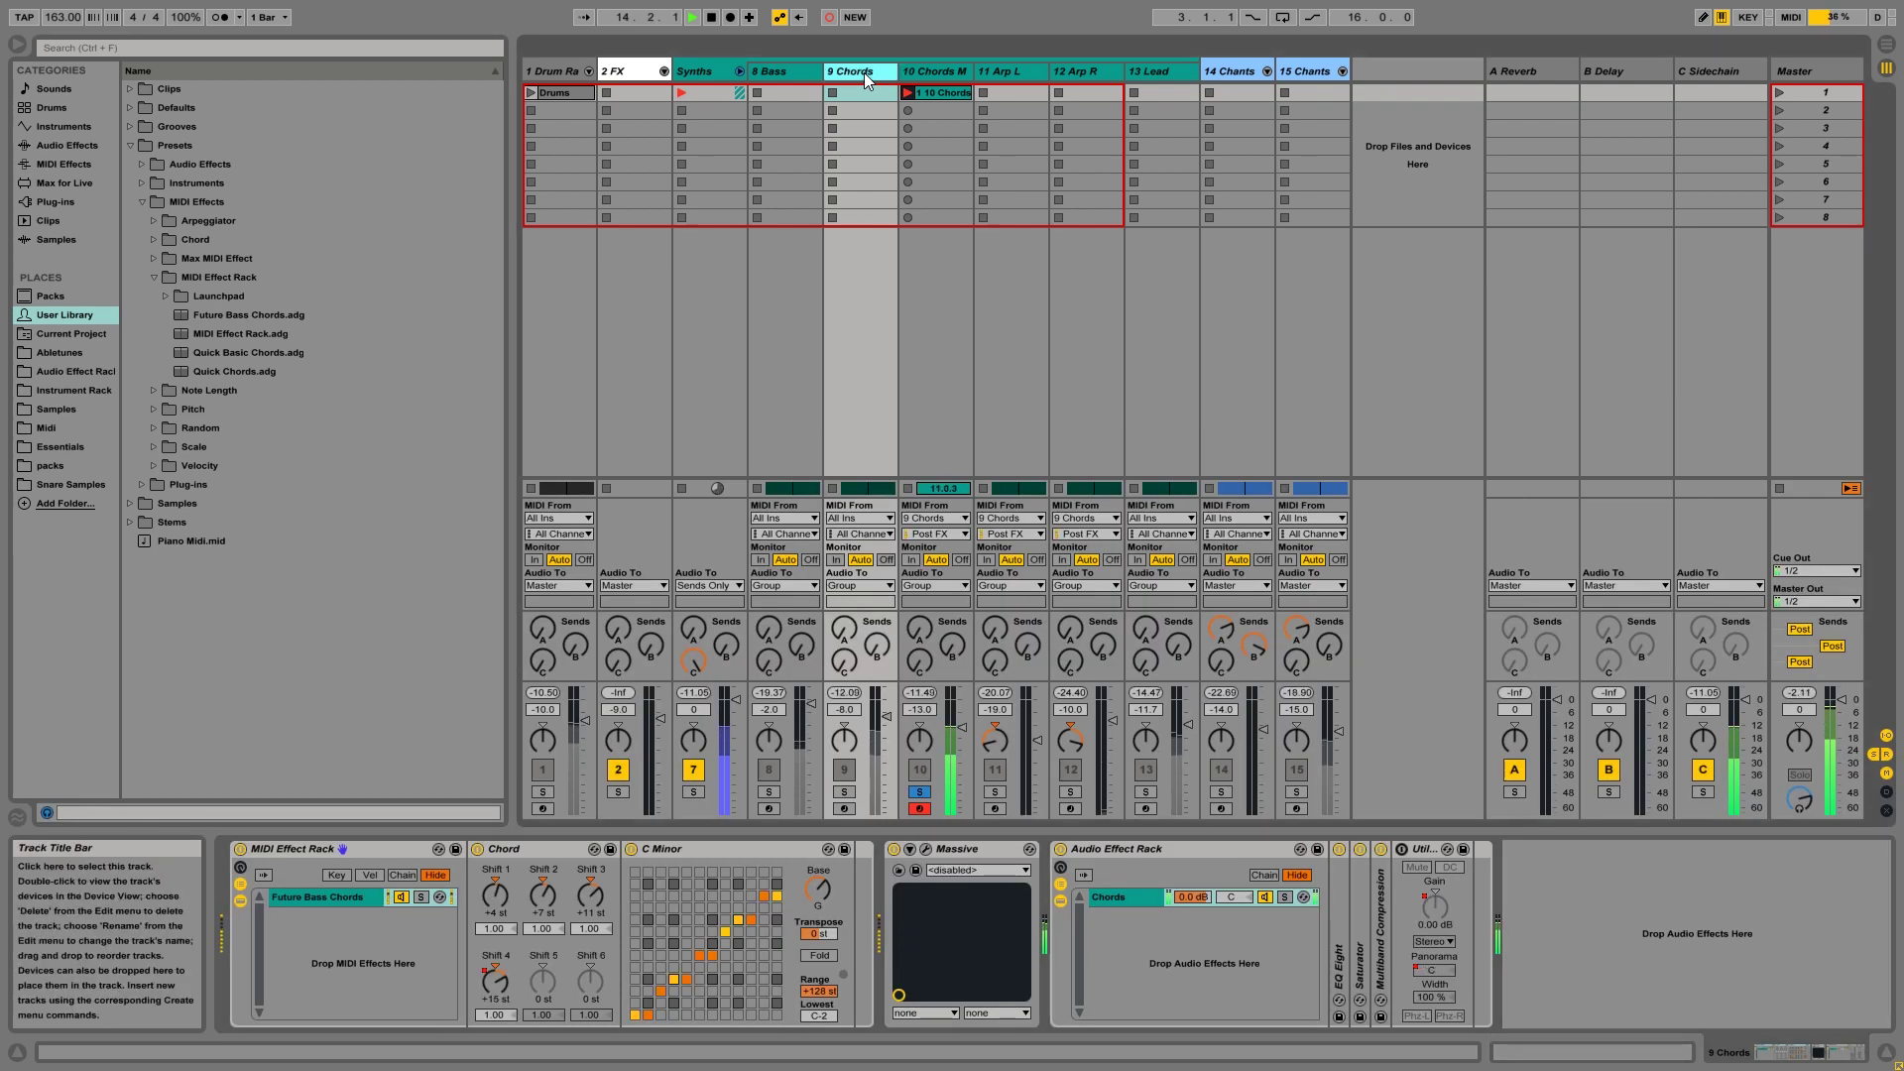
pyautogui.click(954, 94)
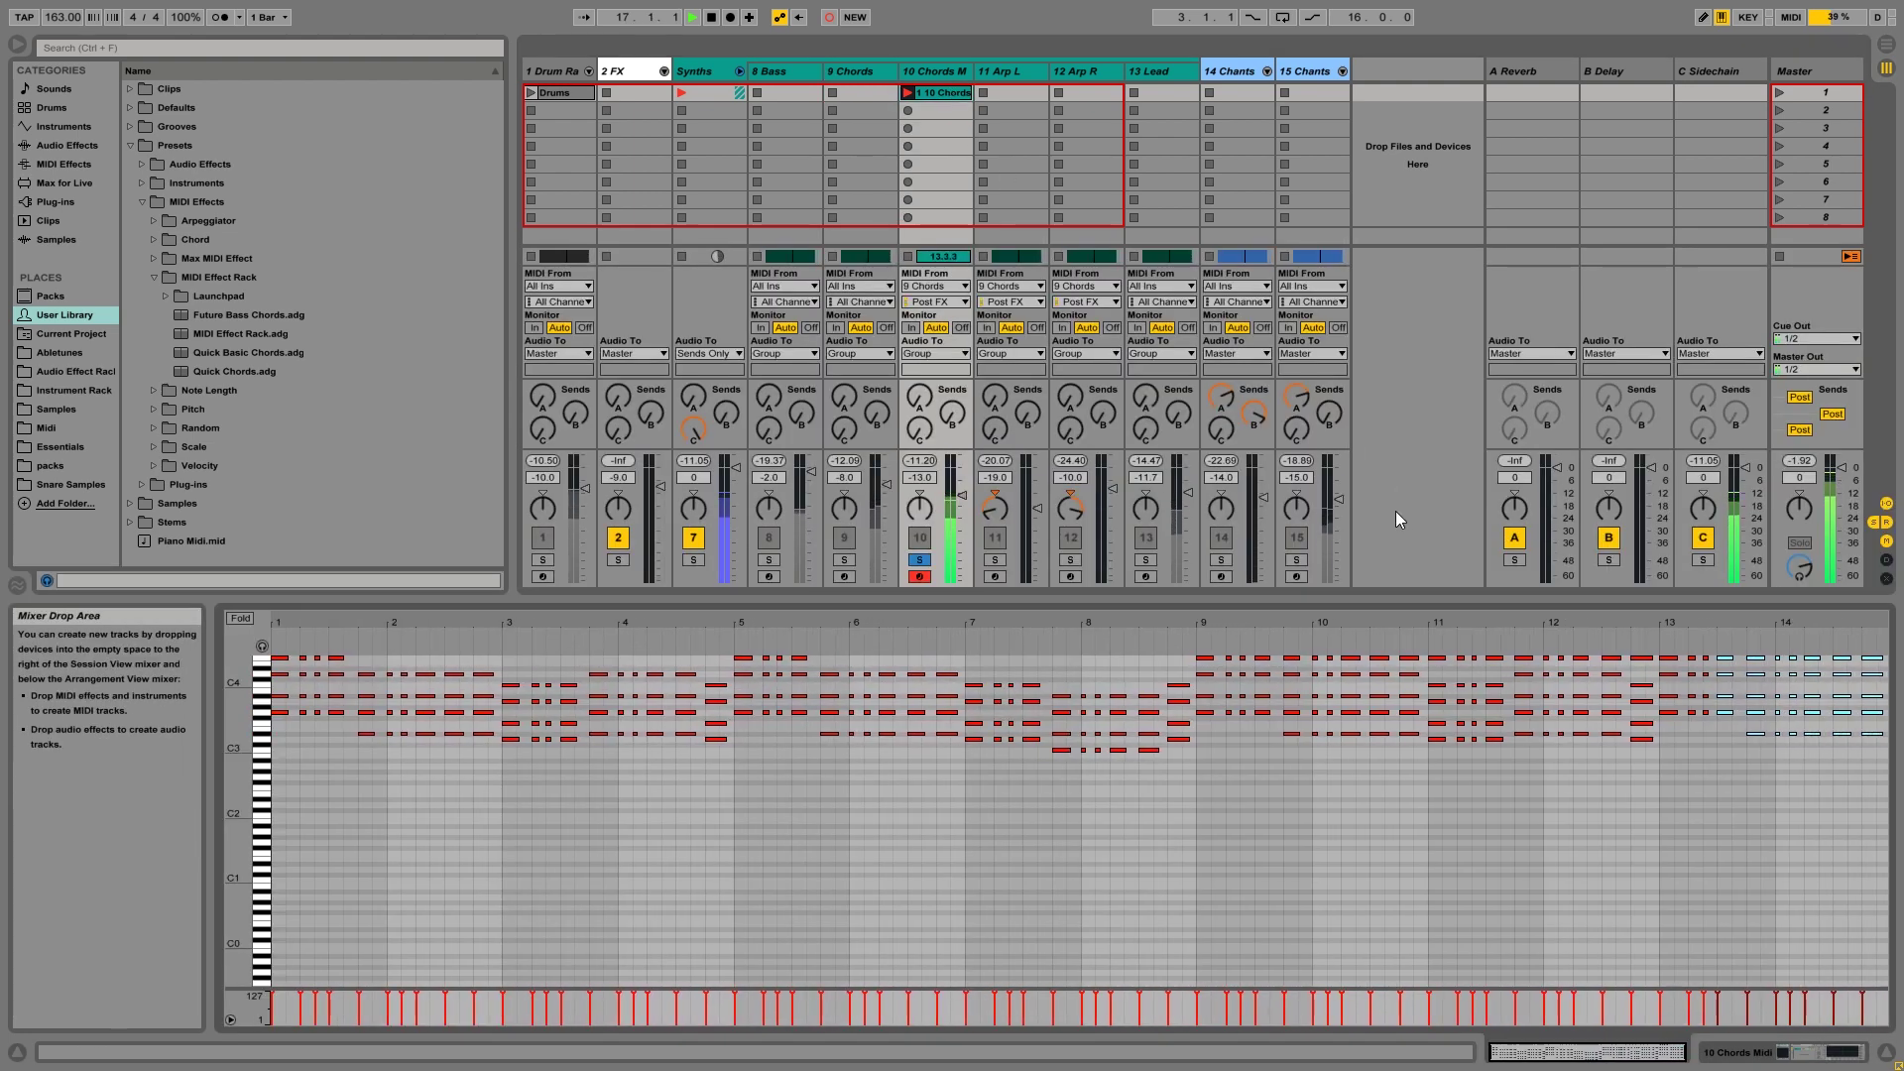
pyautogui.click(908, 256)
pyautogui.press('space')
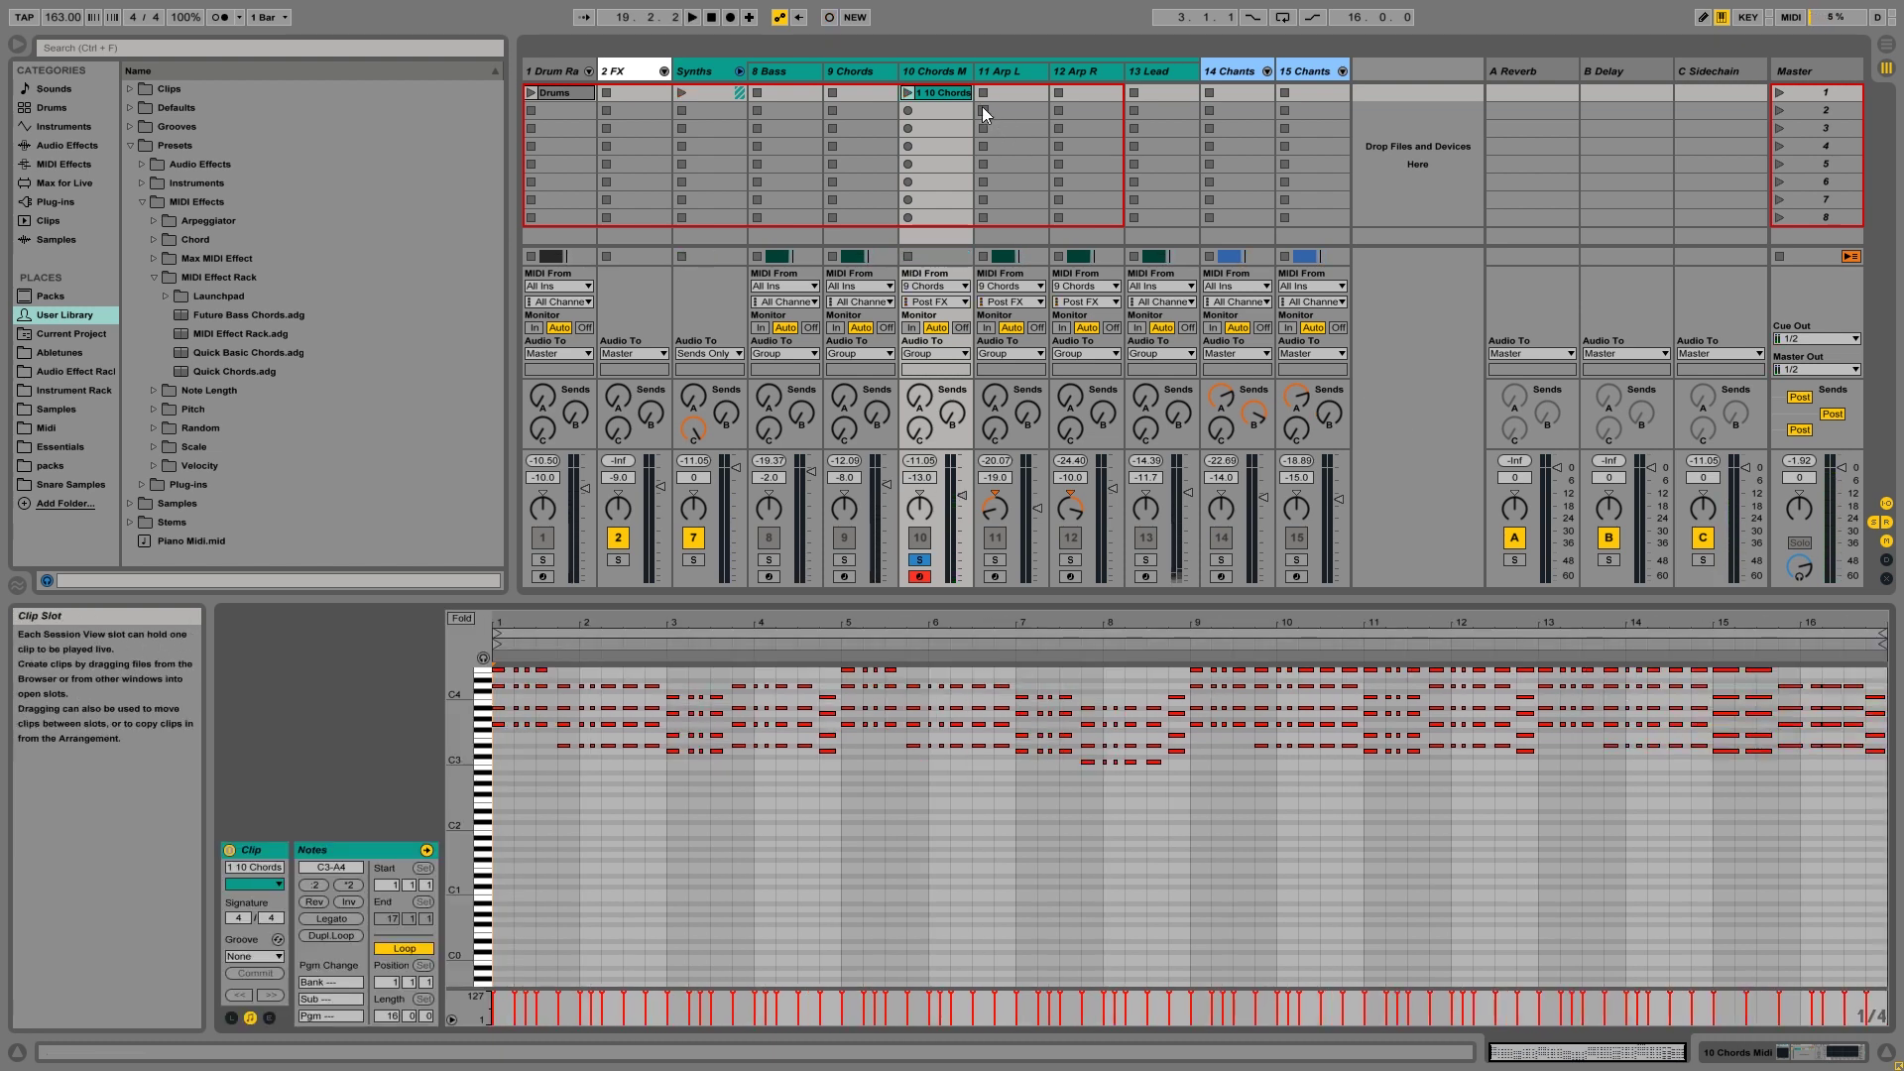
# - Rename the recorded clip to 'Chords Midi' and return to Arrangement View
pyautogui.rightClick(954, 94)
pyautogui.click(1003, 172)
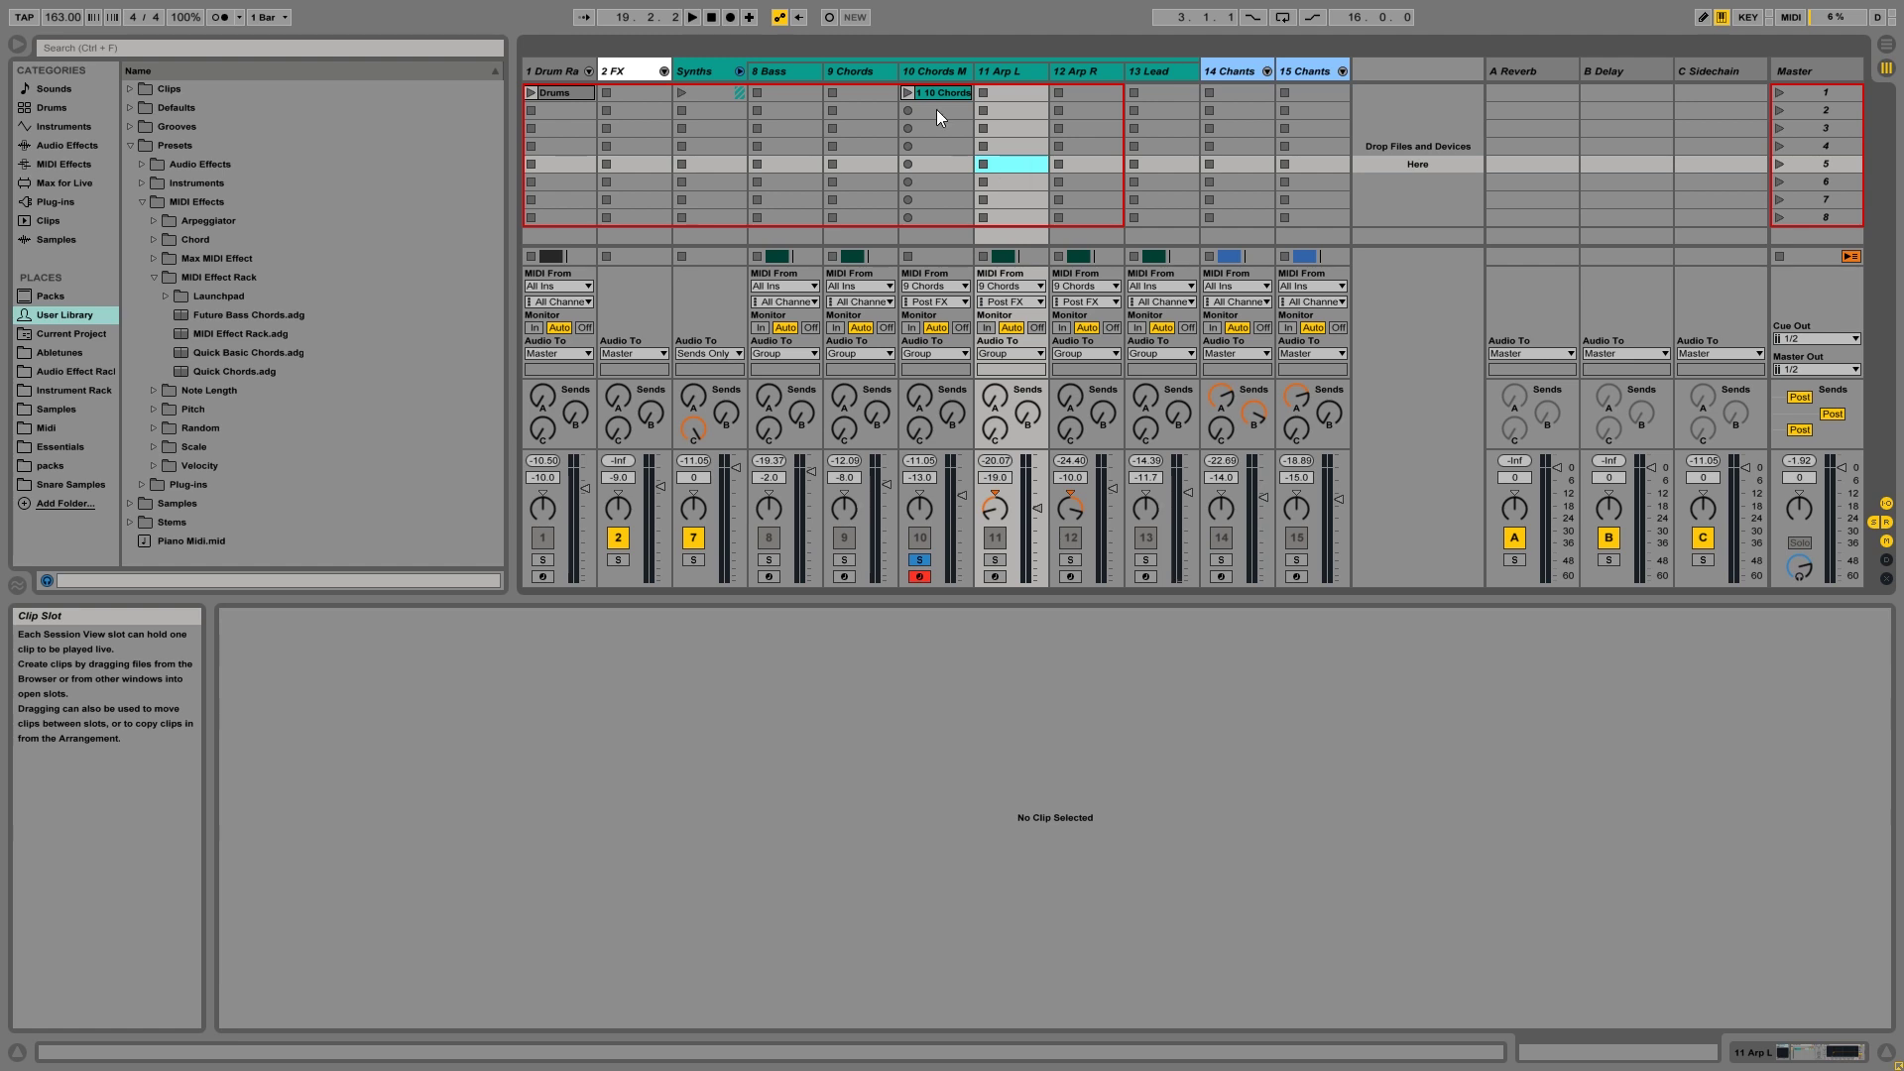
pyautogui.rightClick(942, 97)
pyautogui.click(978, 176)
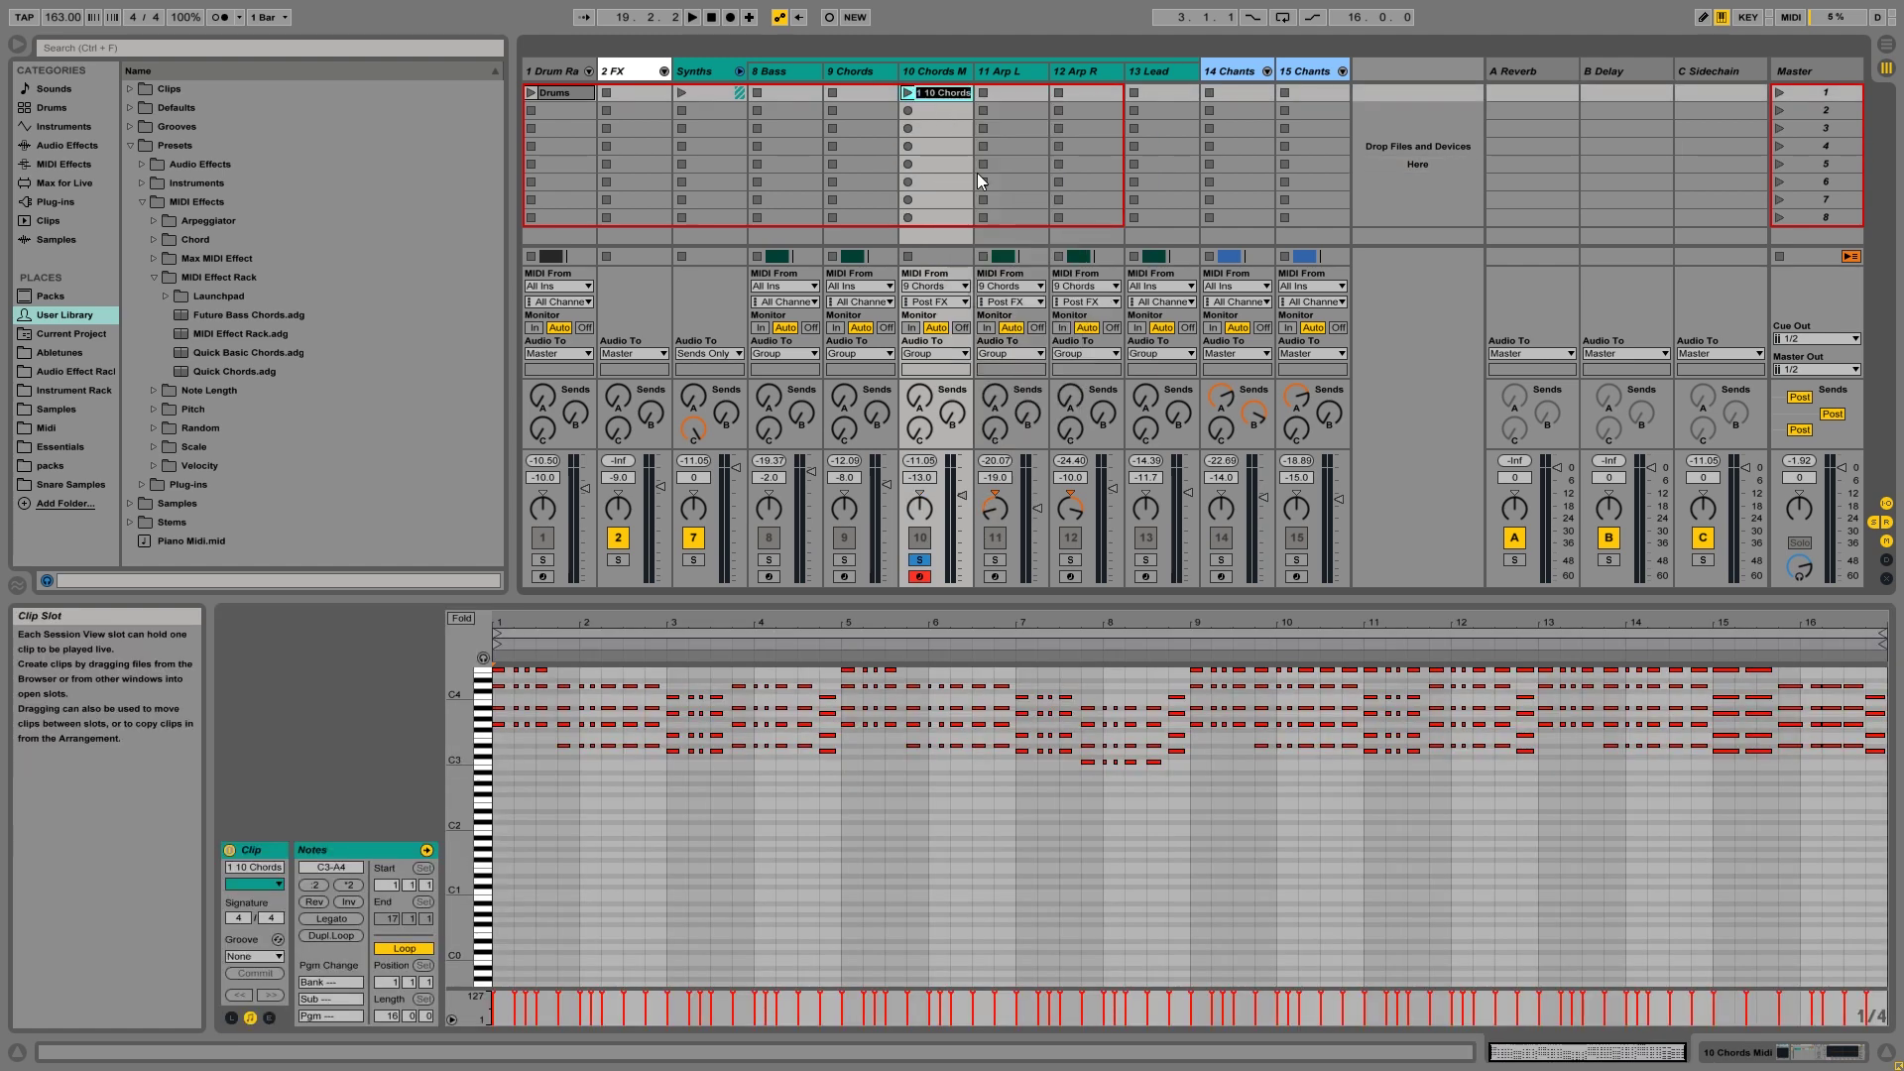
pyautogui.write('Chords Midi')
pyautogui.press('Return')
pyautogui.press('Tab')
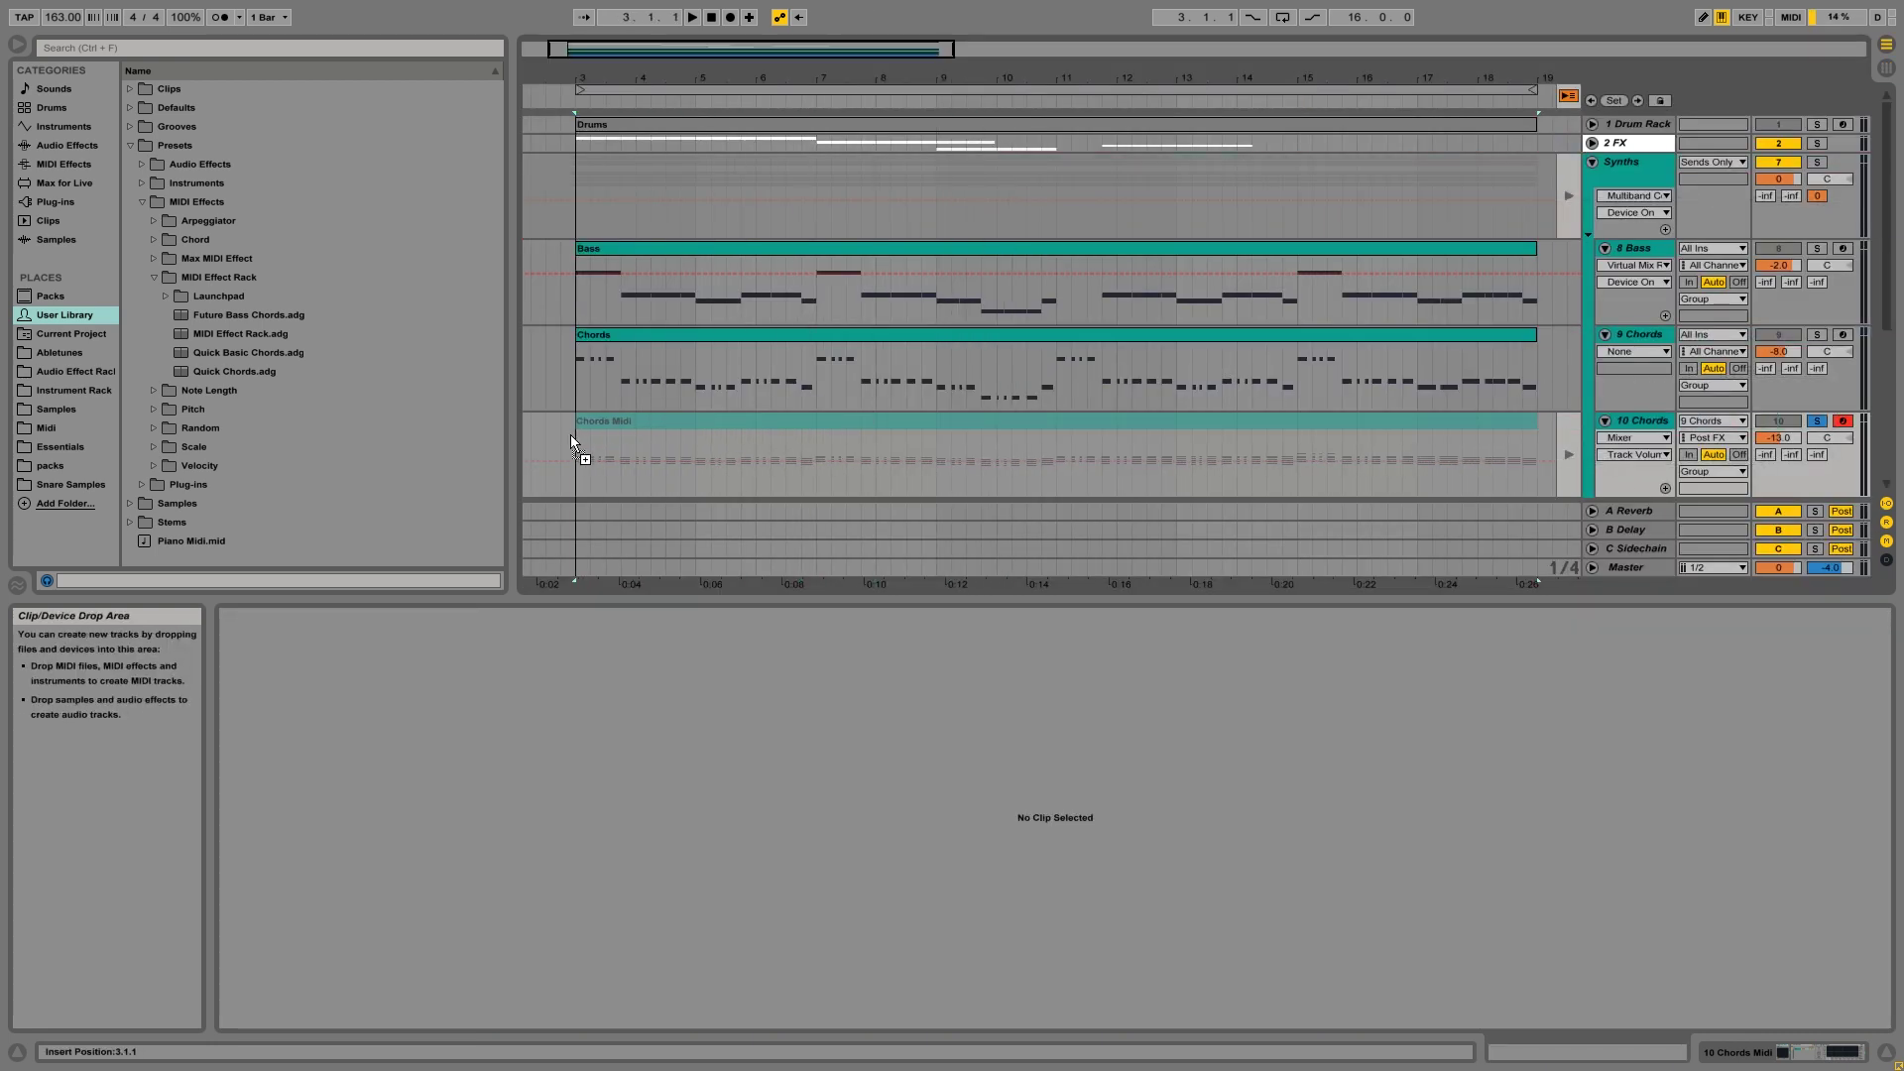
# - Select the Chords Midi clip, hand playback back to the Arrangement, and enable Fold
pyautogui.click(573, 435)
pyautogui.click(1569, 96)
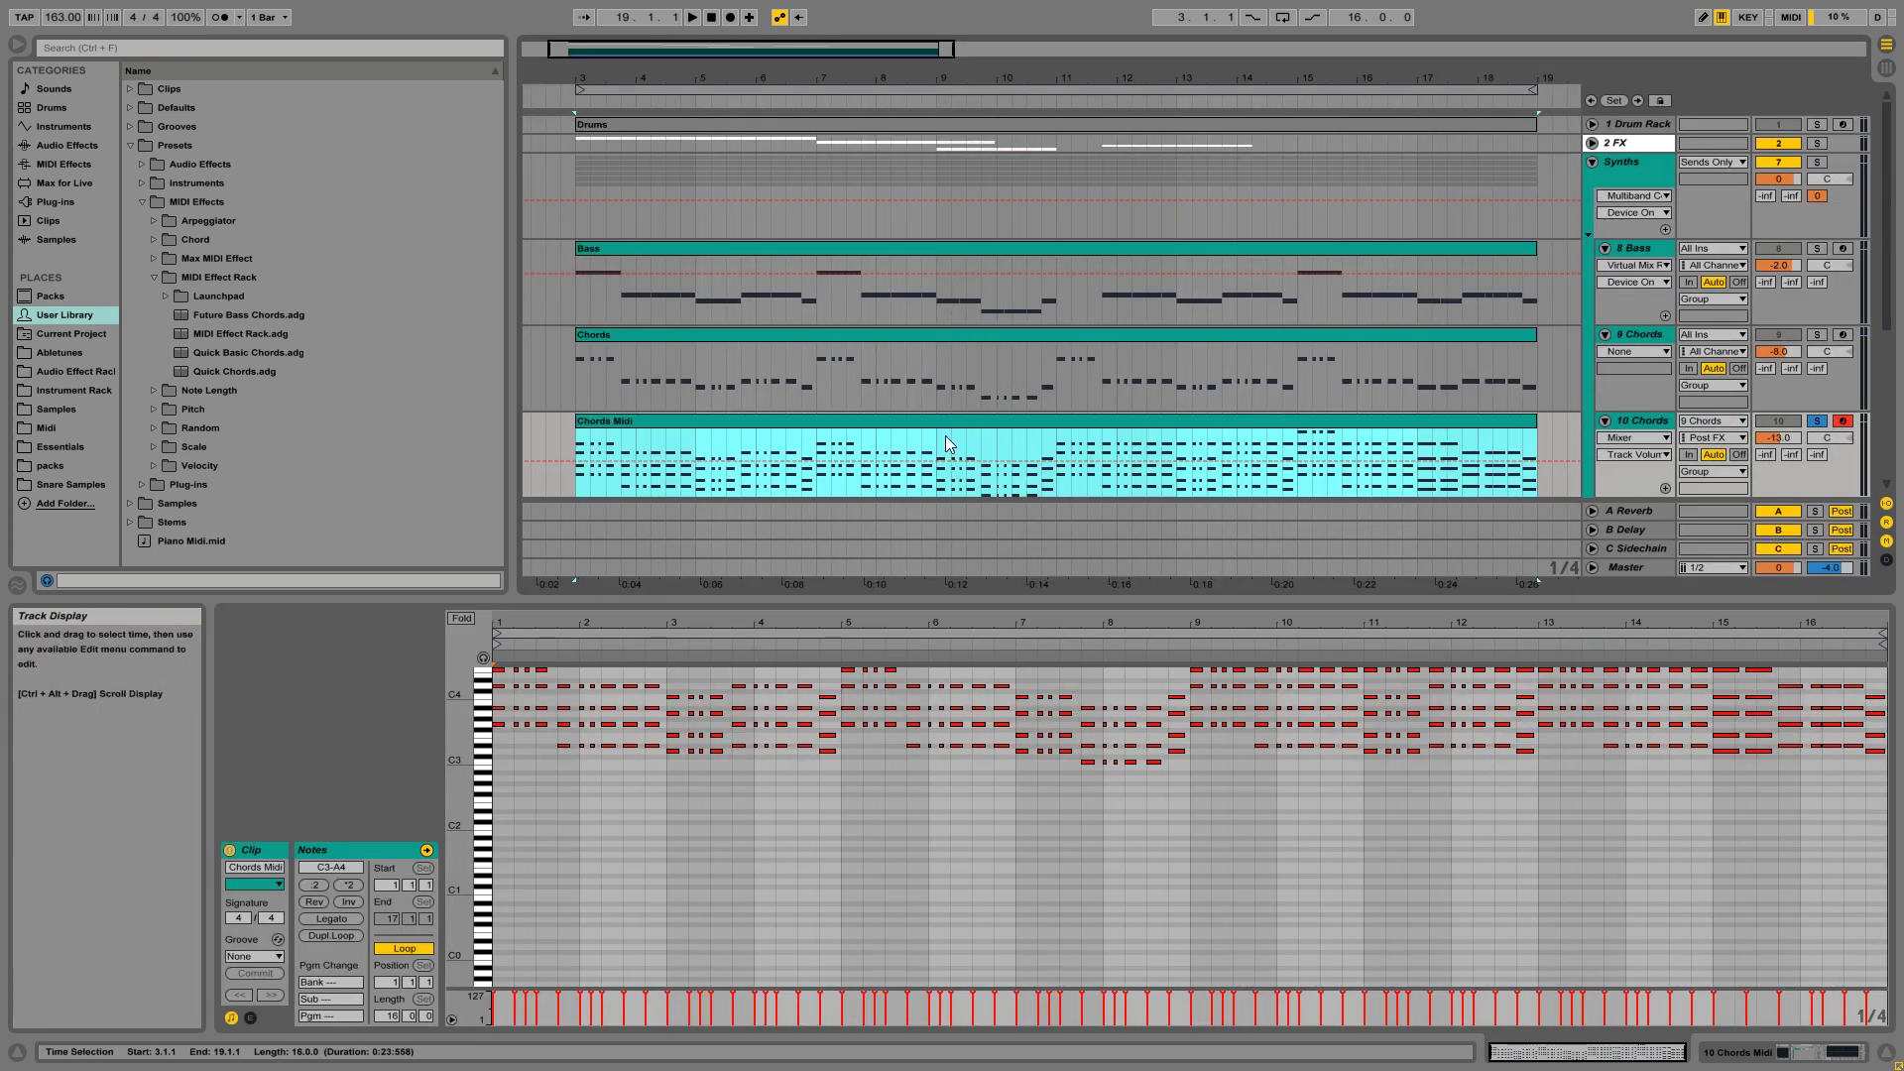
pyautogui.click(458, 618)
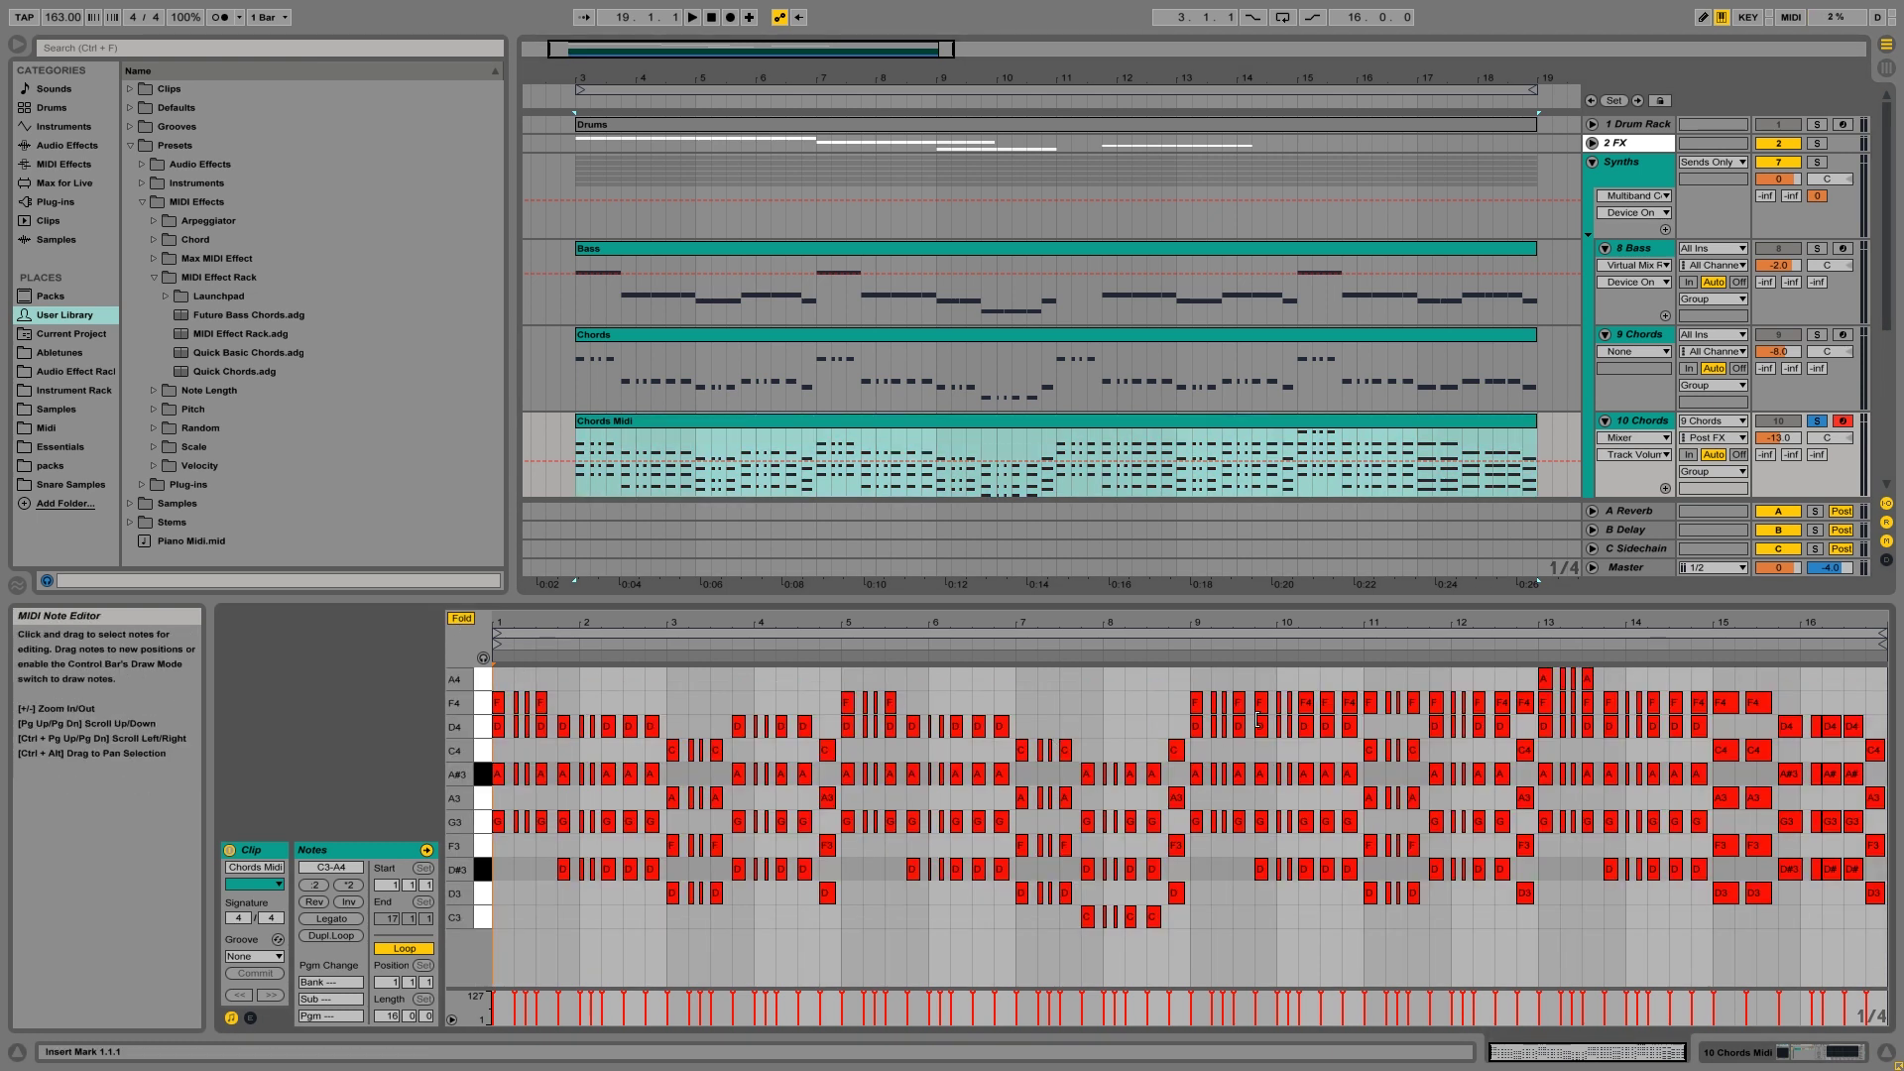
# - Test-deactivate the F4 notes in bars 9–11, undo it, then show the 9 Chords device chain
pyautogui.moveTo(1180, 700); pyautogui.dragTo(1347, 707)
pyautogui.press('0')
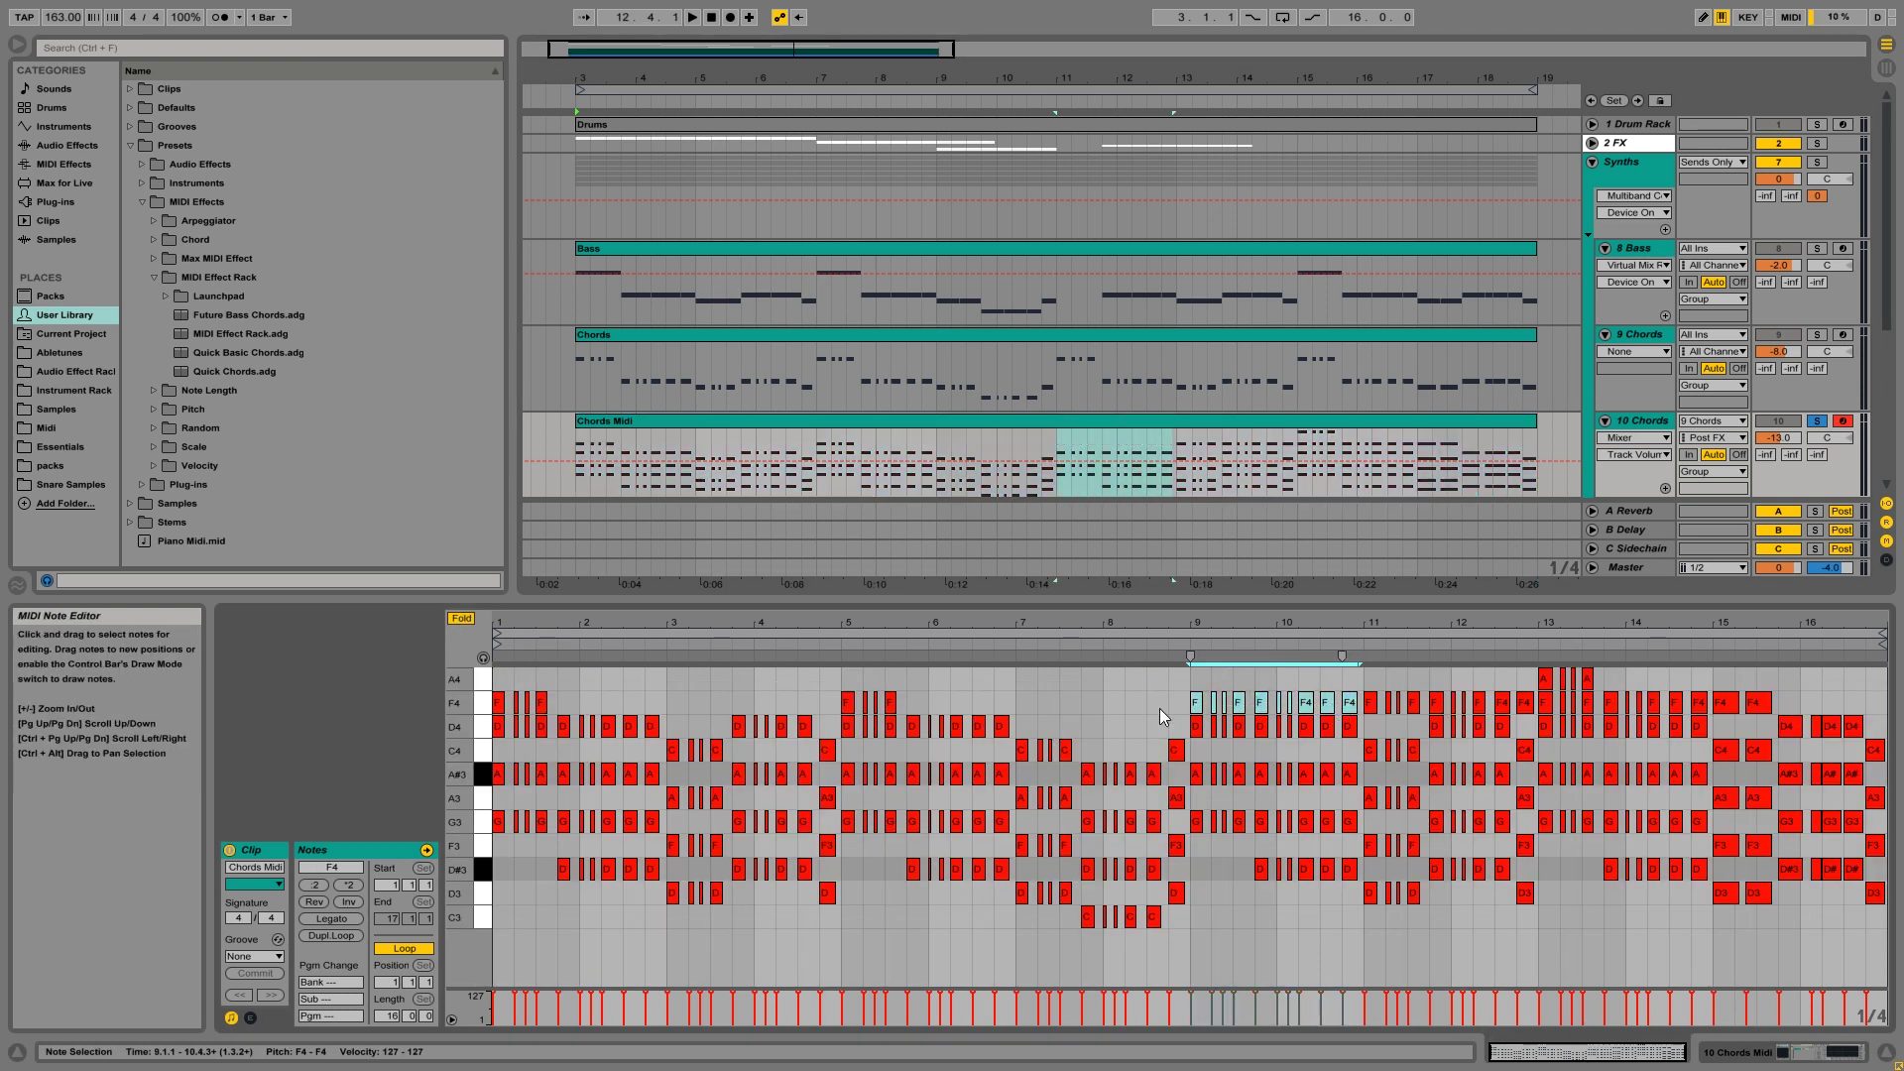
pyautogui.click(1133, 713)
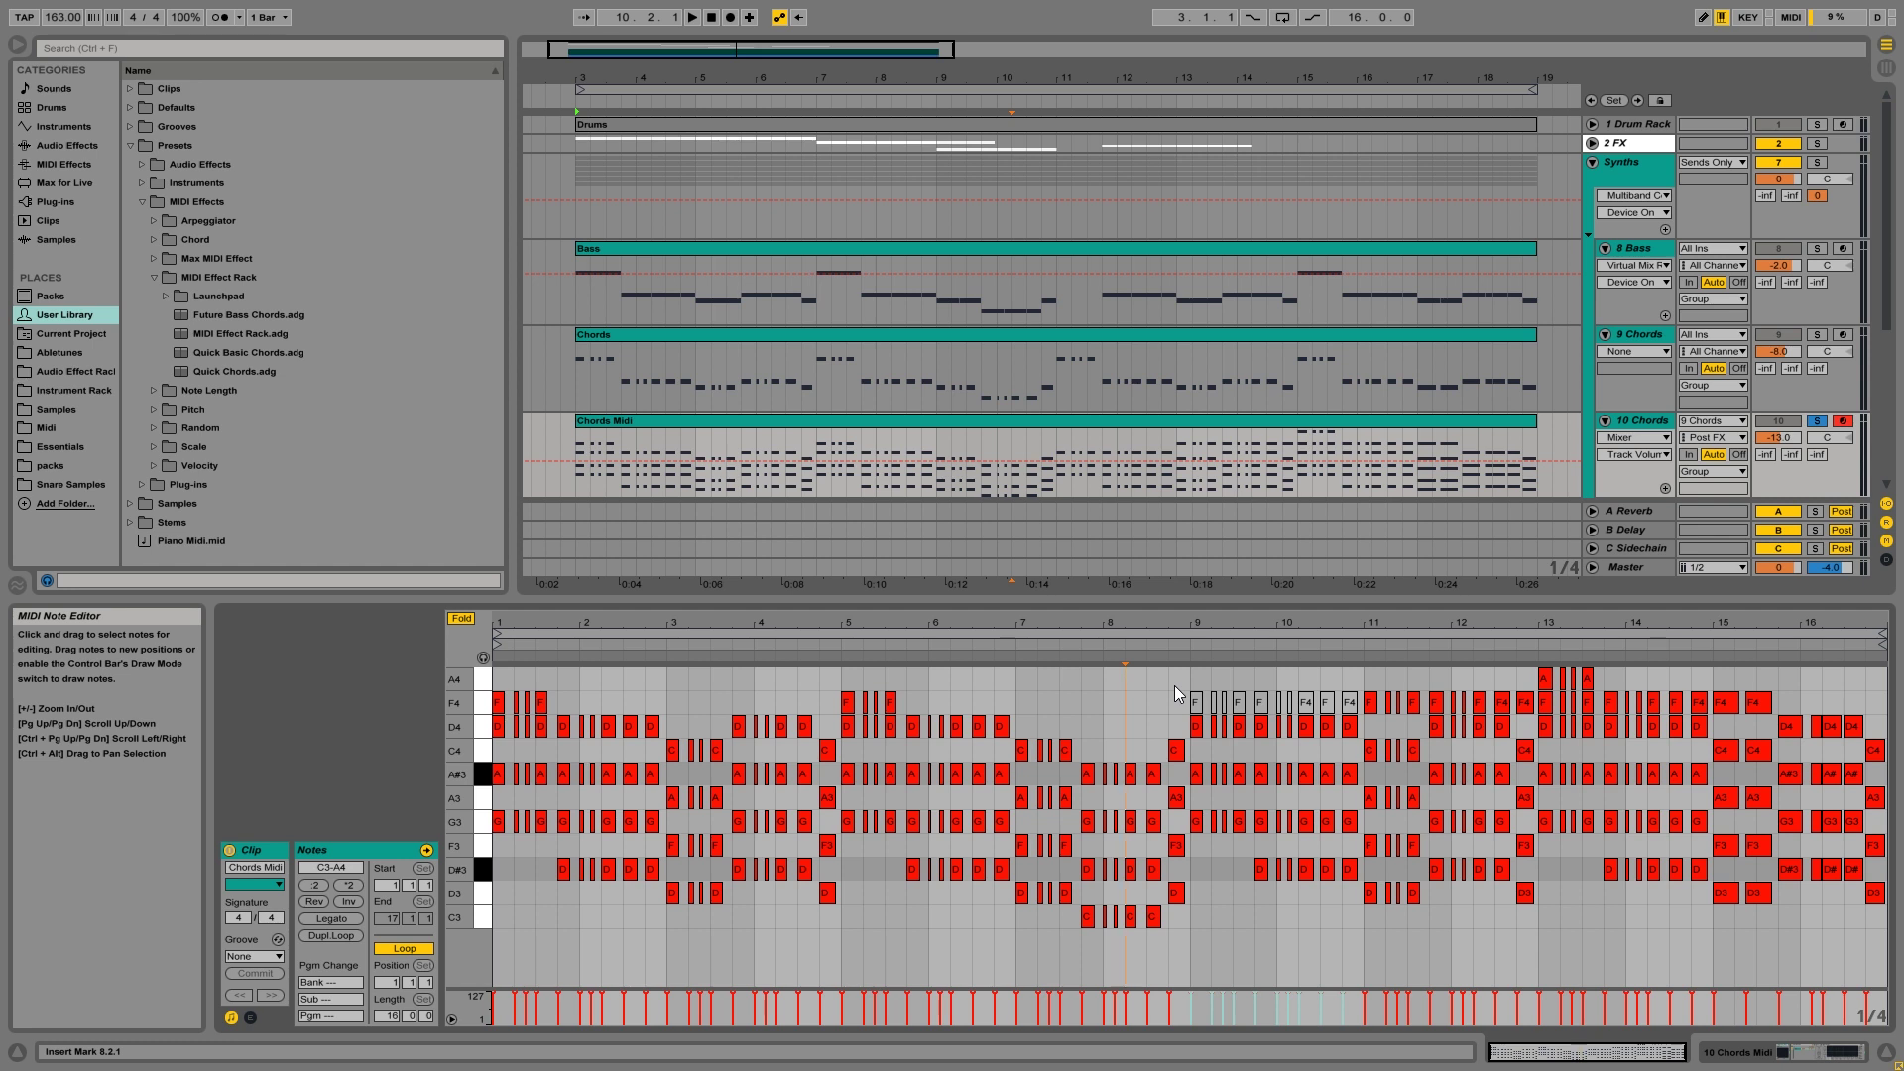
pyautogui.hotkey('ctrl', 'z')
pyautogui.moveTo(1180, 691); pyautogui.dragTo(1351, 707)
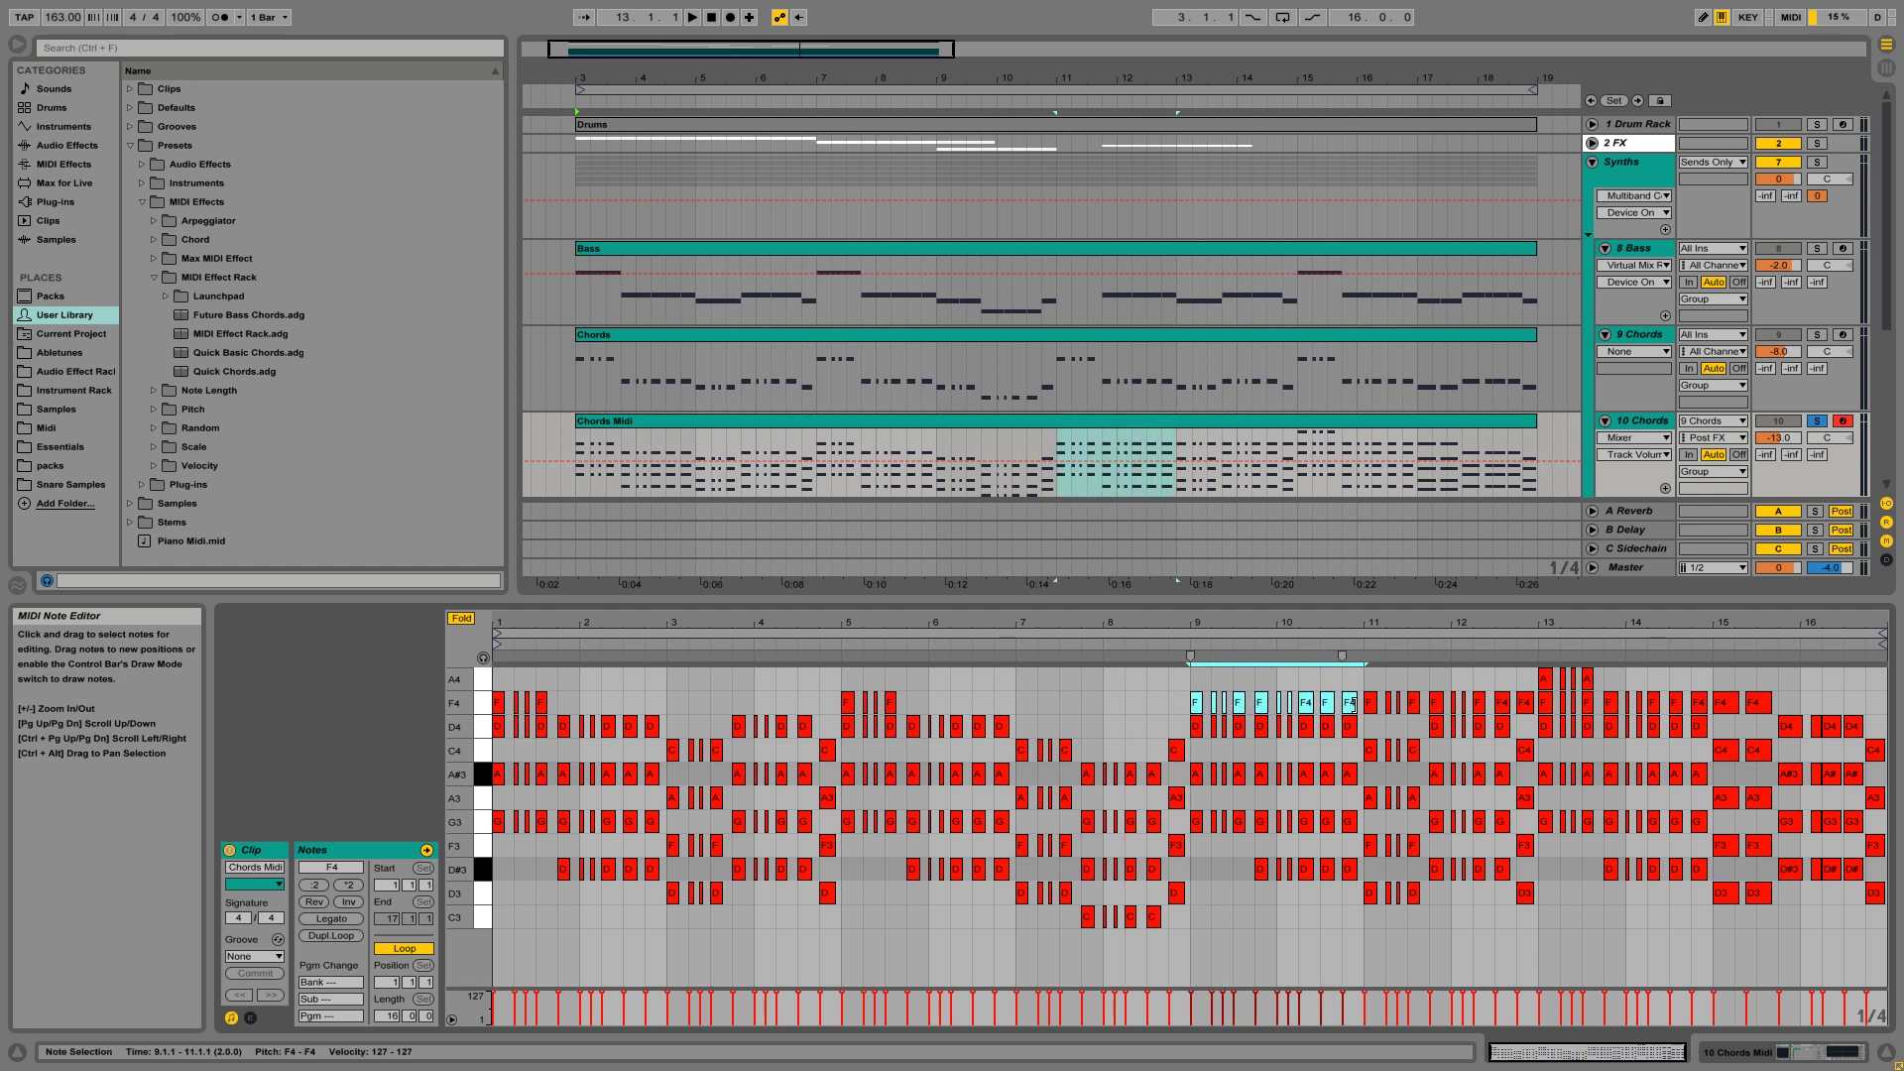
pyautogui.click(1355, 705)
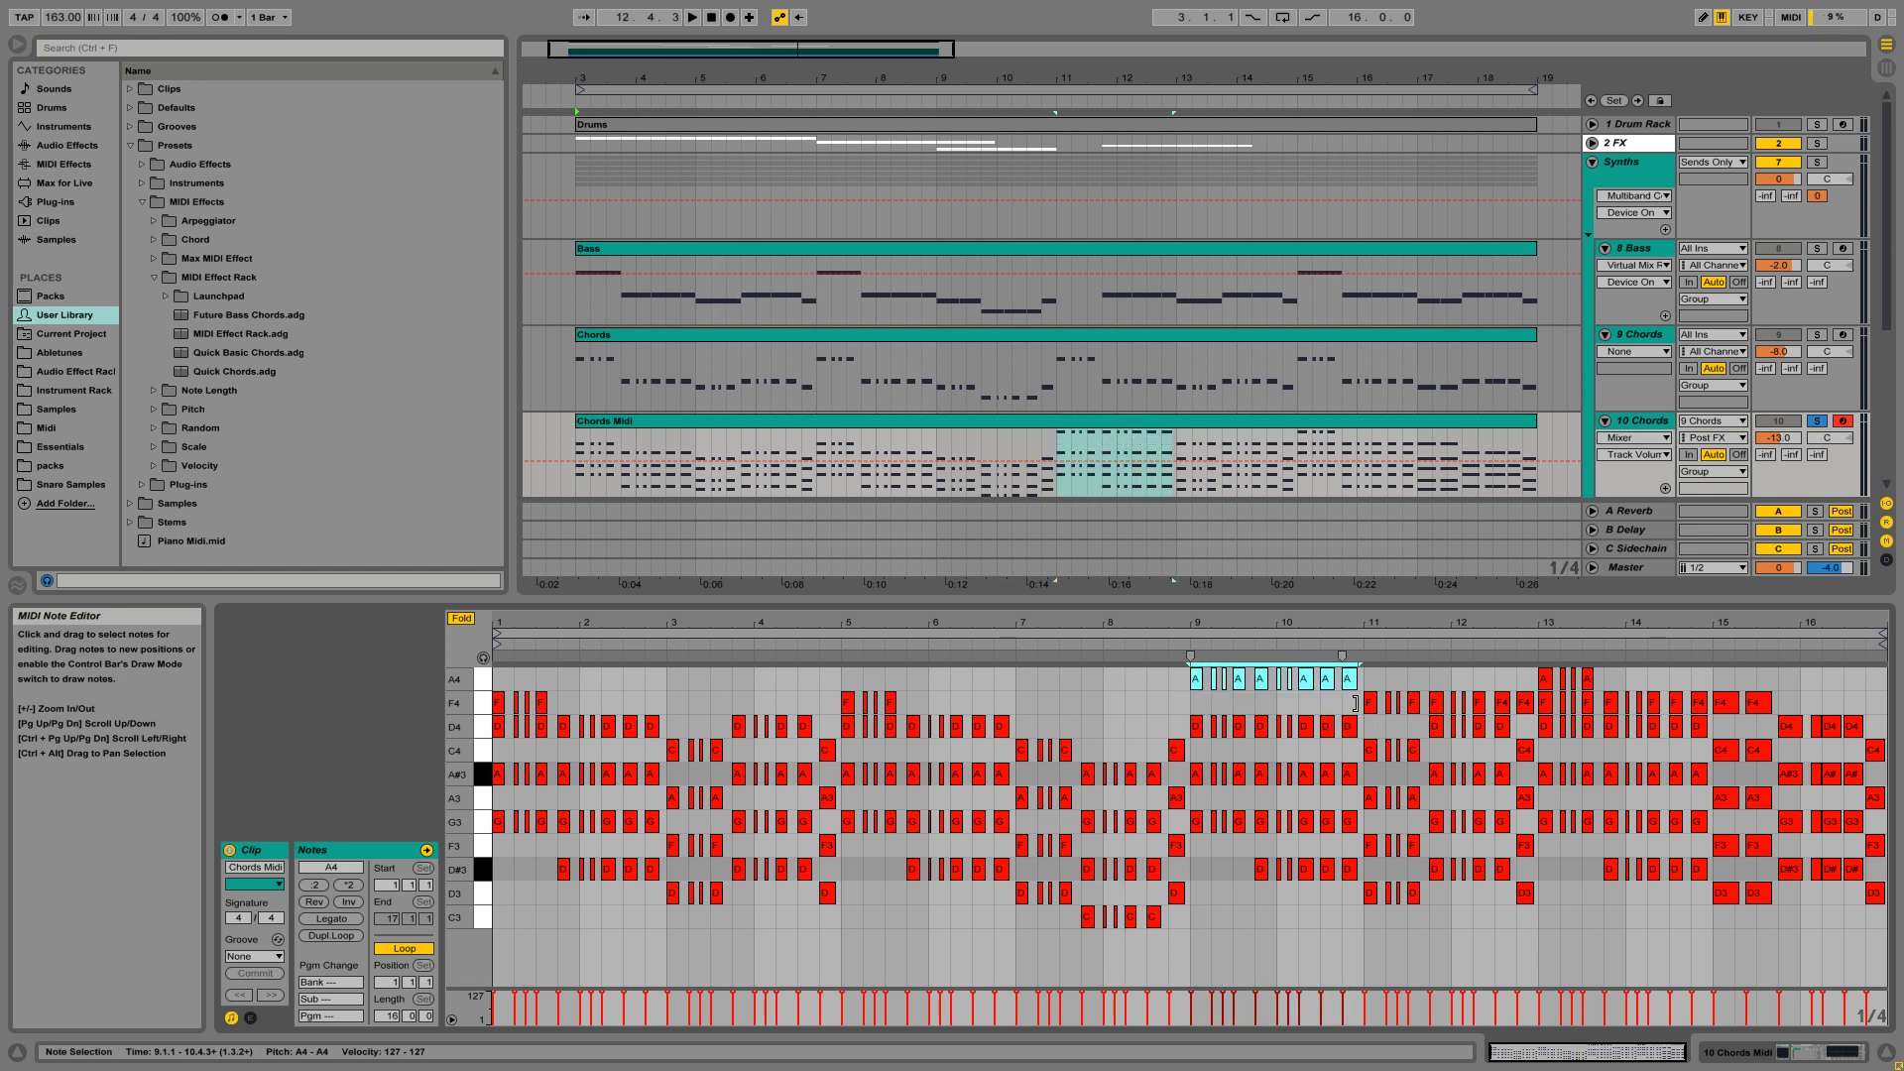
pyautogui.click(1166, 704)
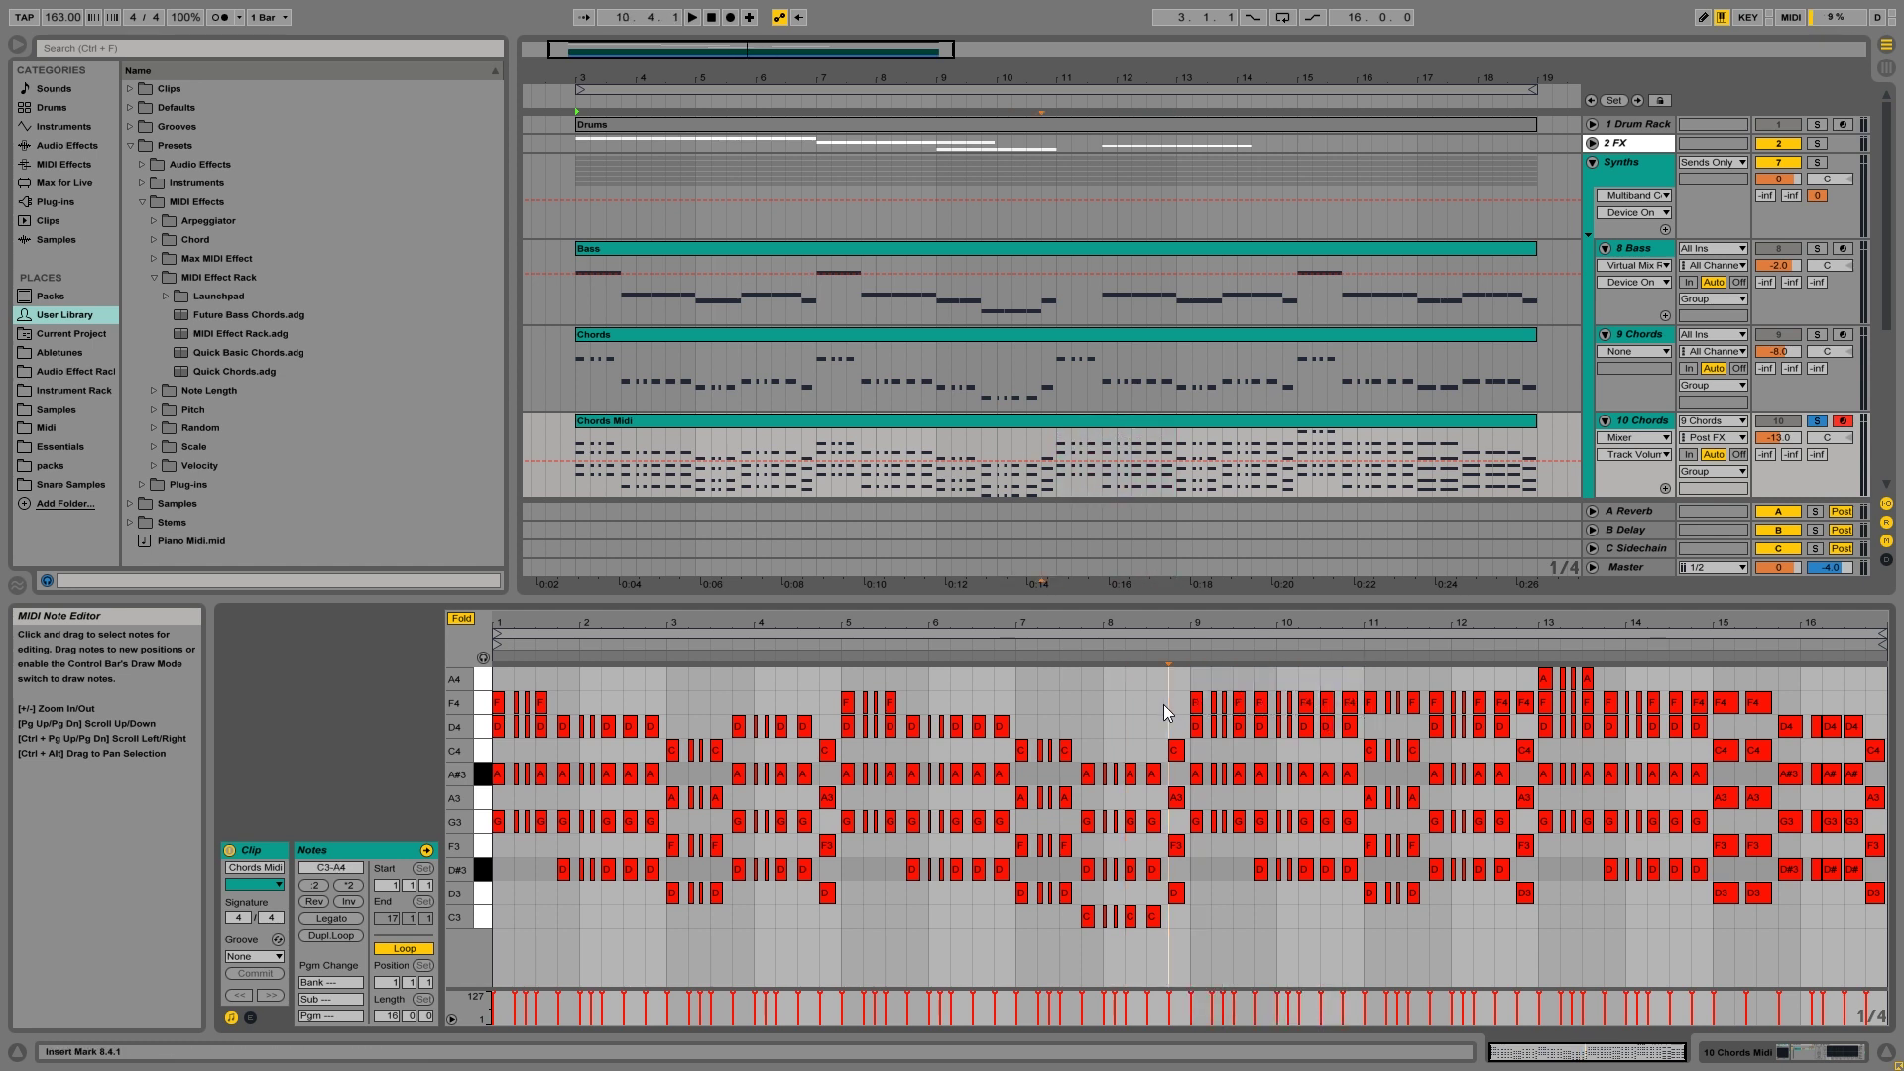
pyautogui.doubleClick(1654, 422)
# - Select the 9 Chords track by its title bar
pyautogui.click(1655, 336)
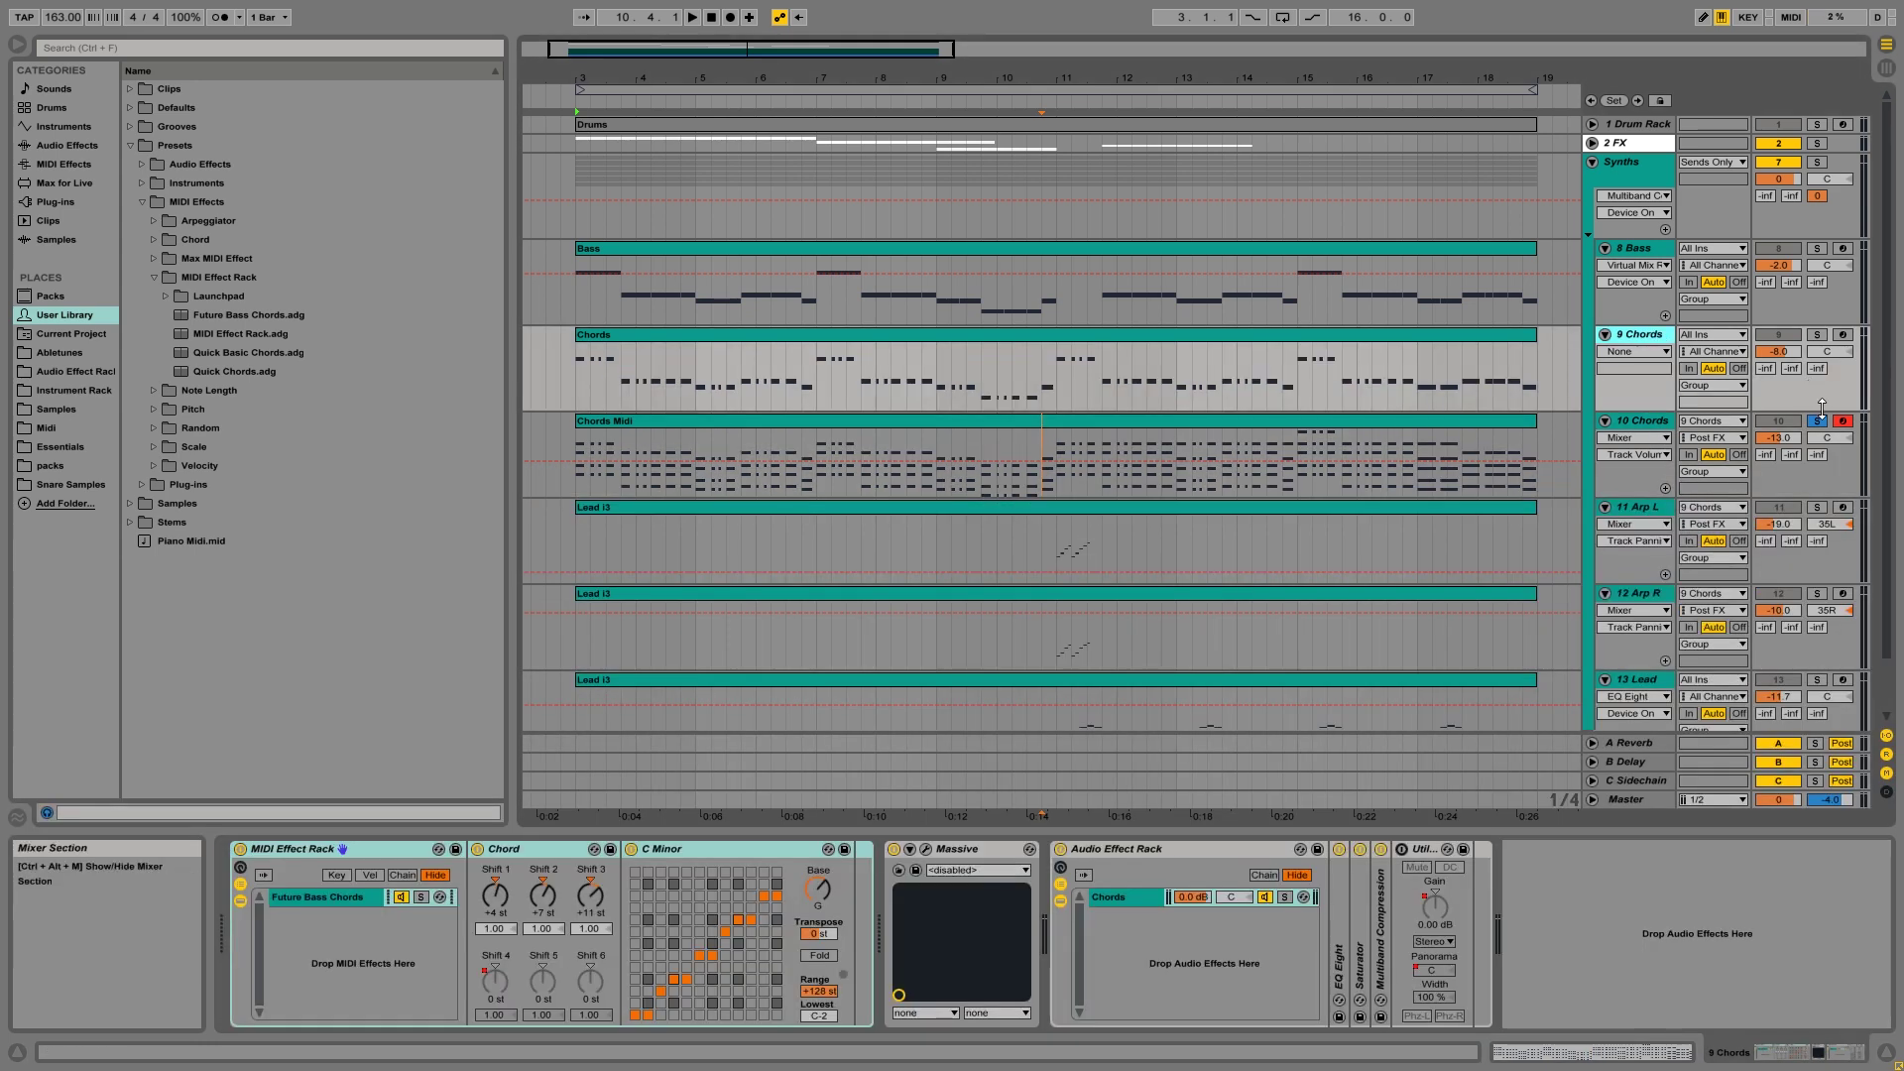